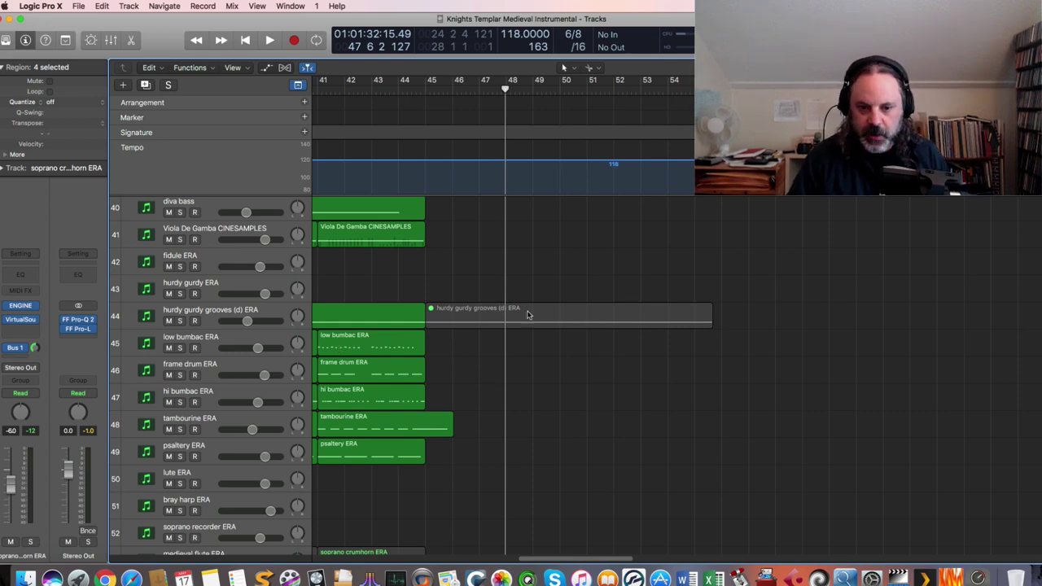
# Examine the arrangement back to its opening bars and the list of ERA instrument tracks down to tenor crumhorn
pyautogui.moveTo(558, 561); pyautogui.dragTo(429, 548)
pyautogui.scroll(-4, 521, 497)
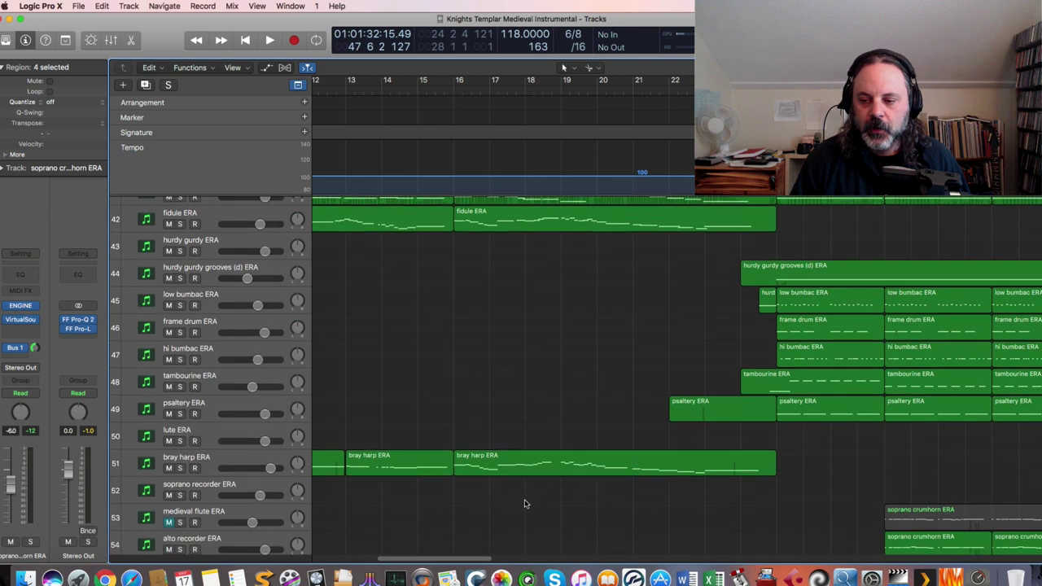
pyautogui.moveTo(462, 563); pyautogui.dragTo(402, 563)
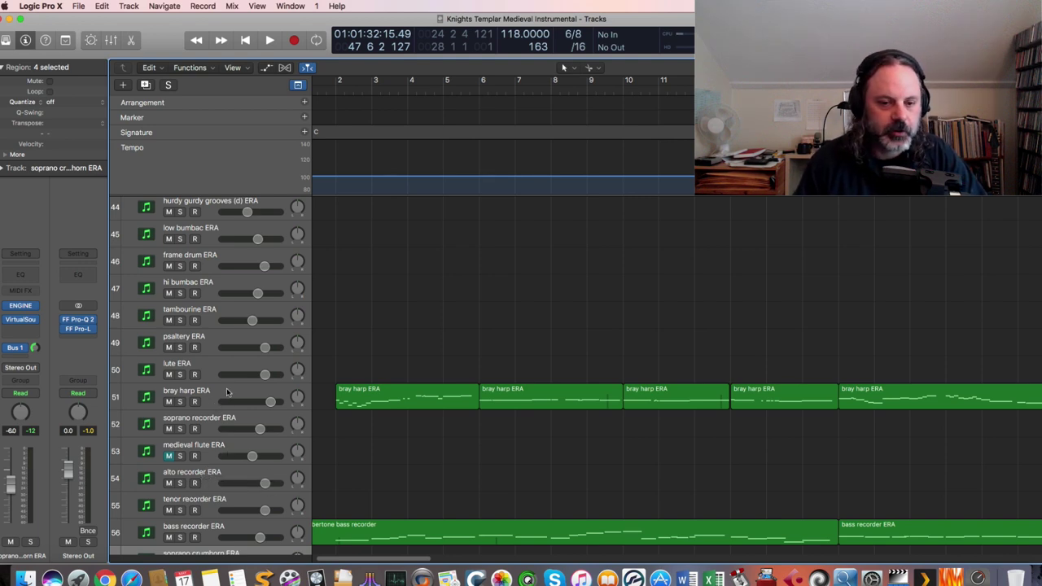
pyautogui.scroll(7, 230, 399)
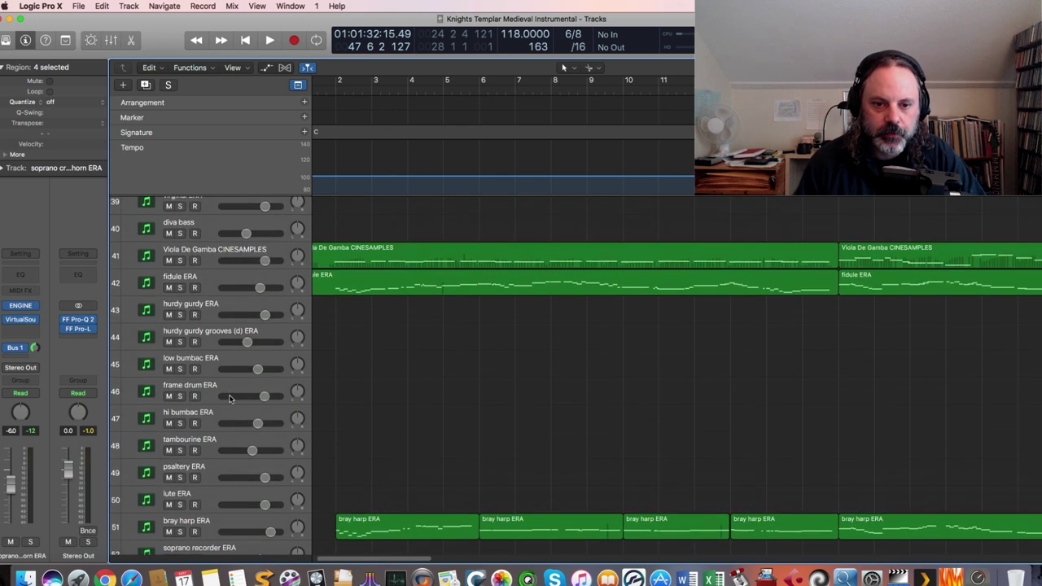
pyautogui.scroll(1, 230, 399)
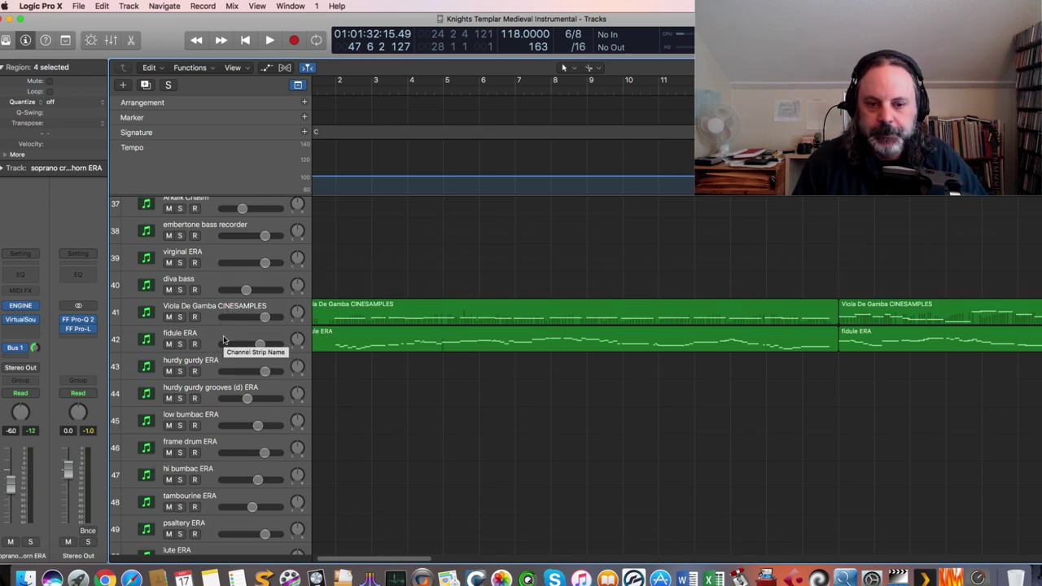
pyautogui.scroll(-10, 245, 350)
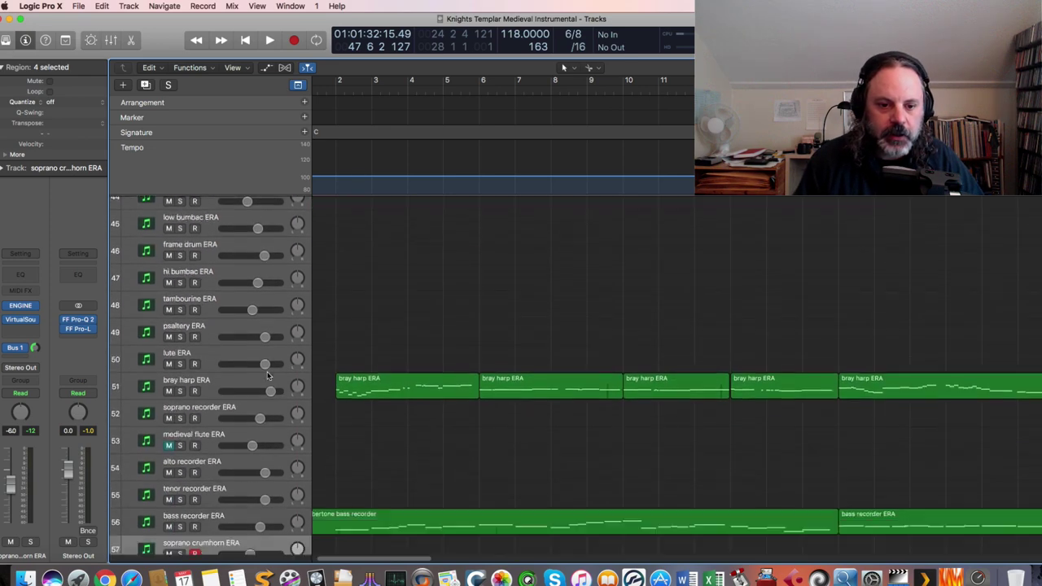
pyautogui.scroll(-3, 267, 375)
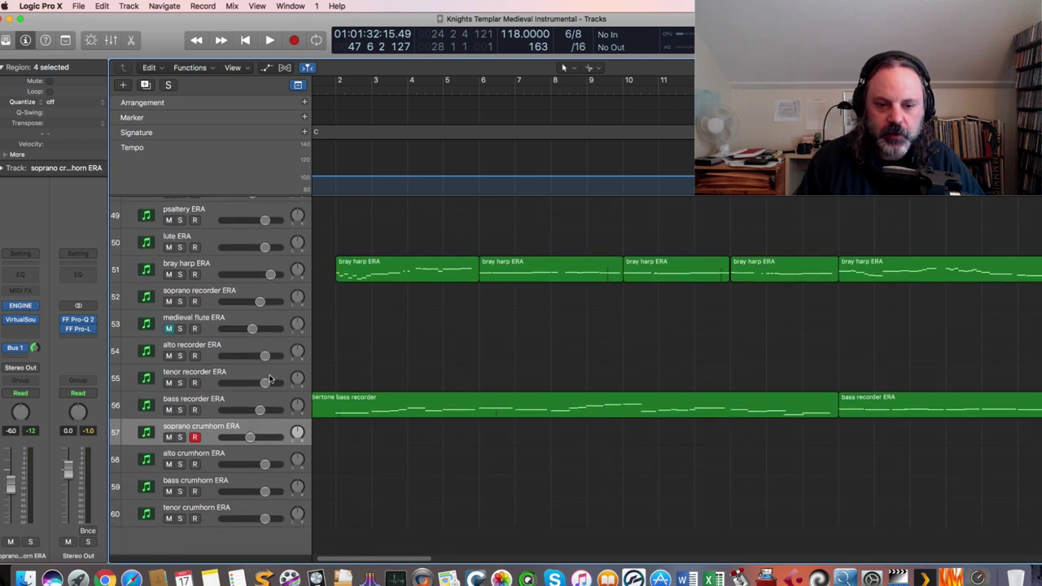
pyautogui.scroll(5, 271, 375)
pyautogui.scroll(8, 271, 375)
# Inspect the FF Pro-R reverb on the Bus 1 send of the Viola De Gamba CINESAMPLES track, then close it
pyautogui.click(225, 340)
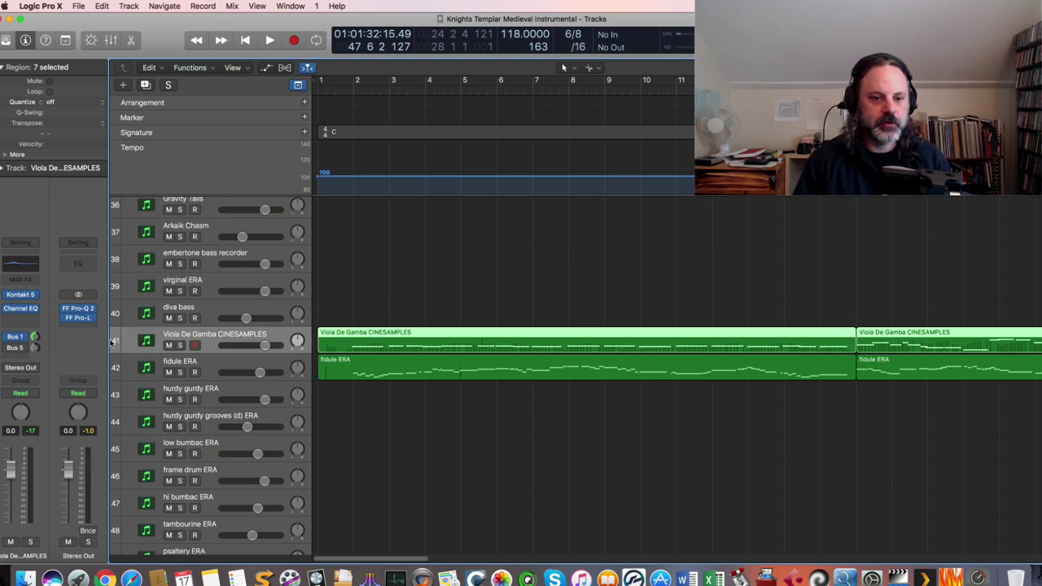
pyautogui.click(19, 338)
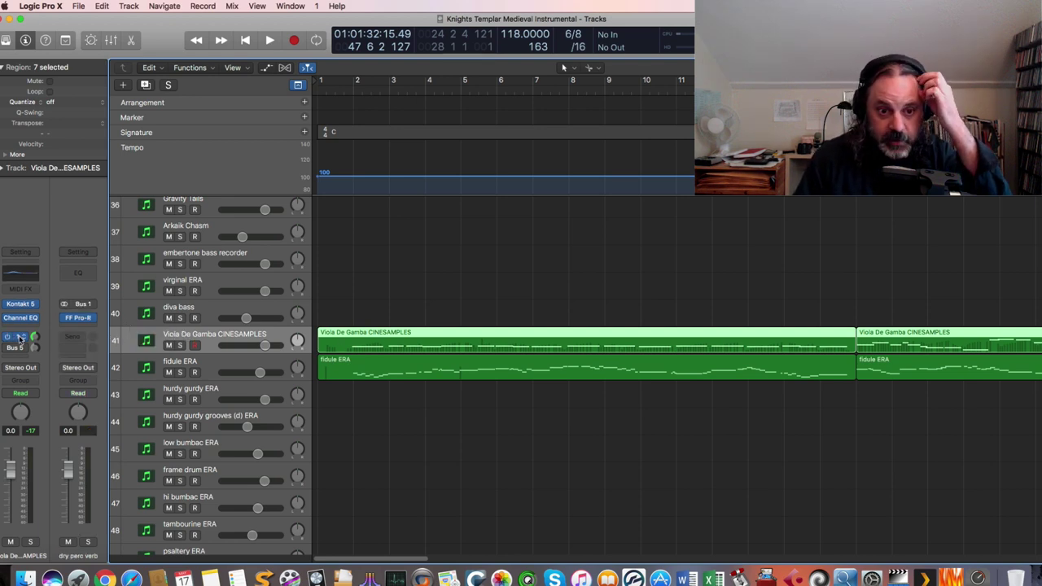
pyautogui.click(79, 317)
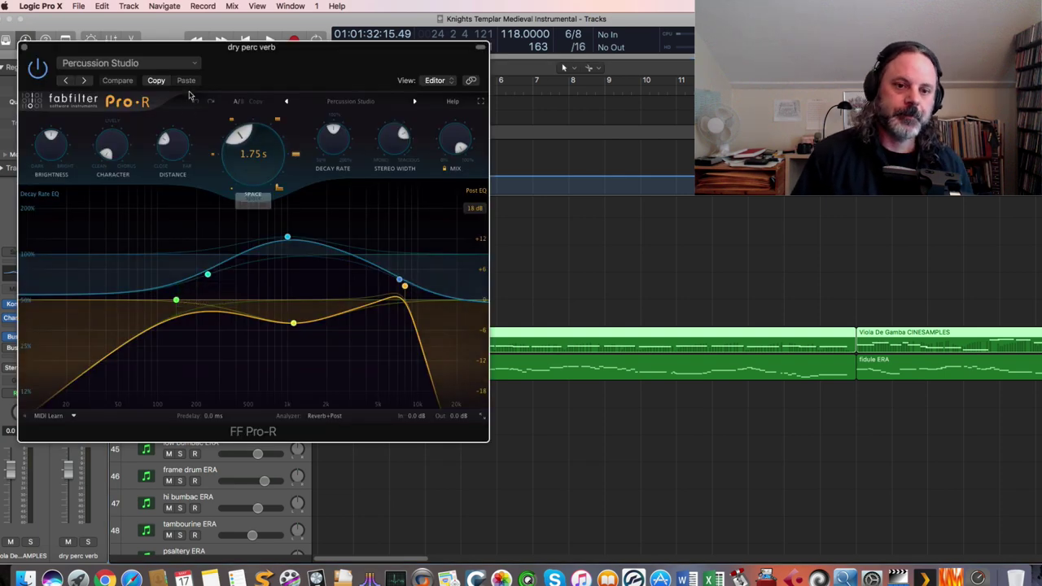
pyautogui.click(24, 49)
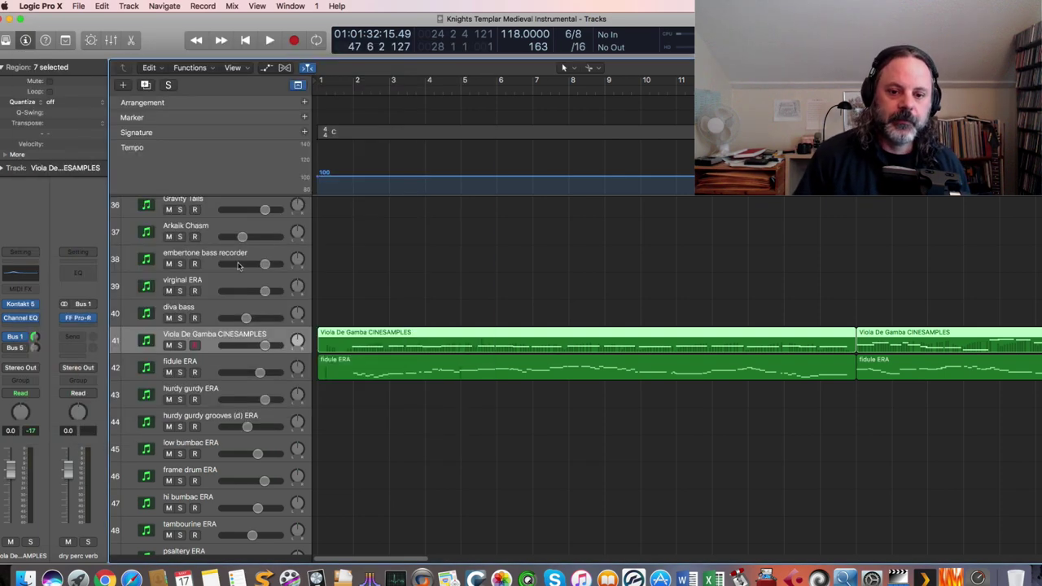
# View the ENGINE instrument loaded on the hurdy gurdy ERA track and close its window
pyautogui.click(212, 392)
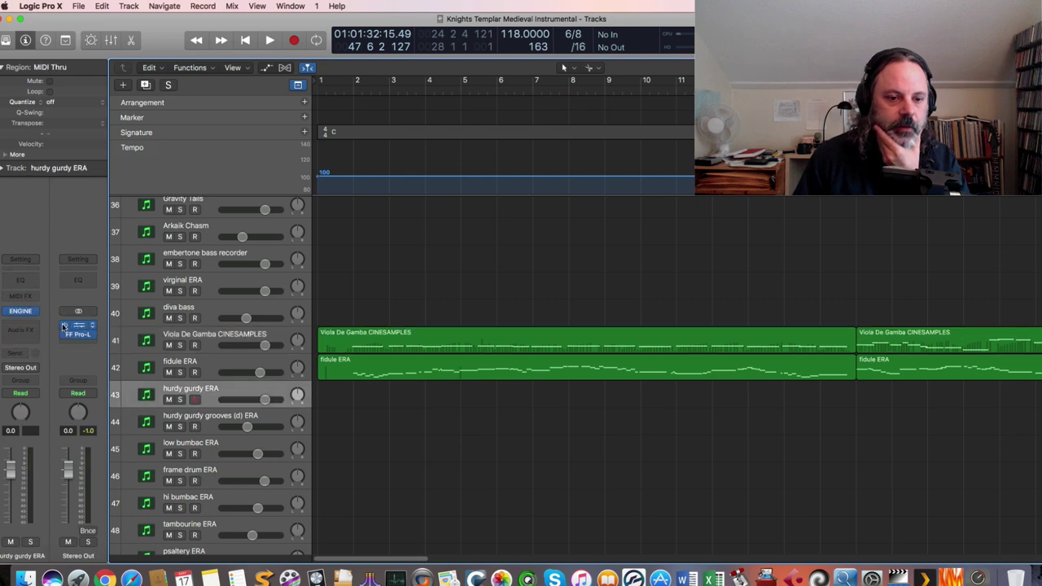
pyautogui.click(22, 311)
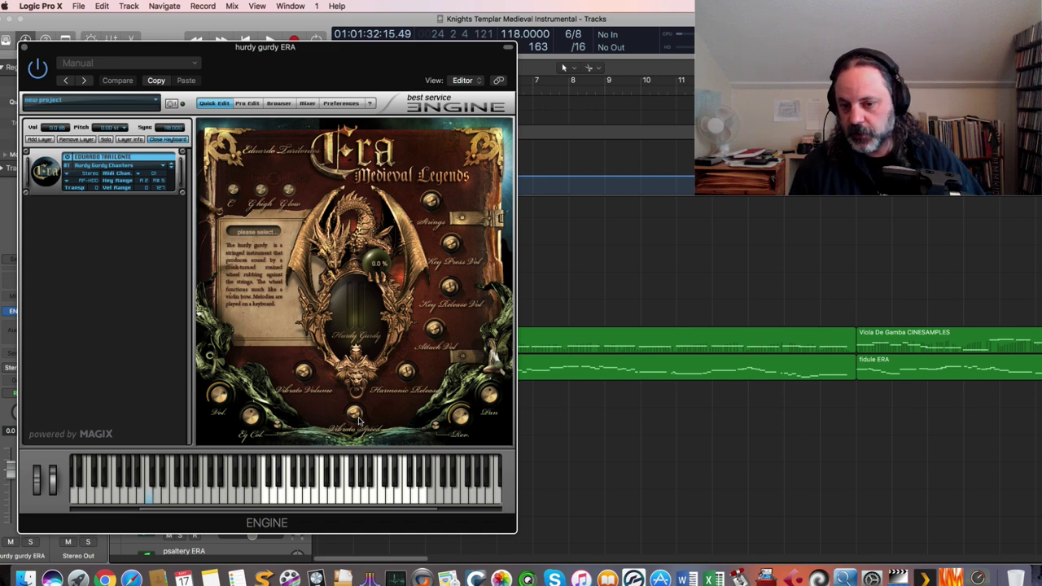
pyautogui.click(24, 48)
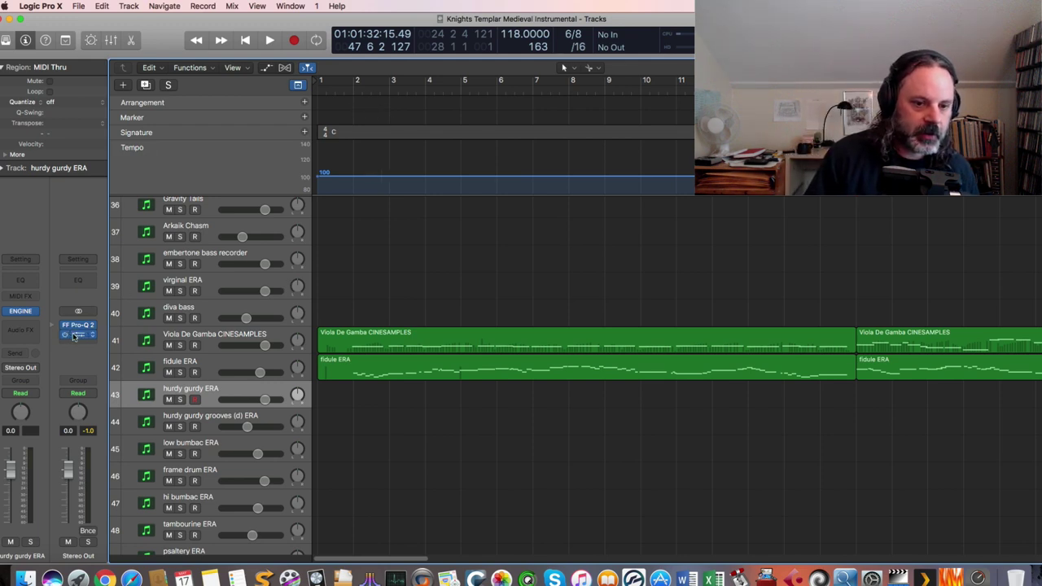
# Check the FF Pro-R reverb that the fidule ERA track feeds through Bus 1, then close the plug-in
pyautogui.click(206, 365)
pyautogui.click(12, 337)
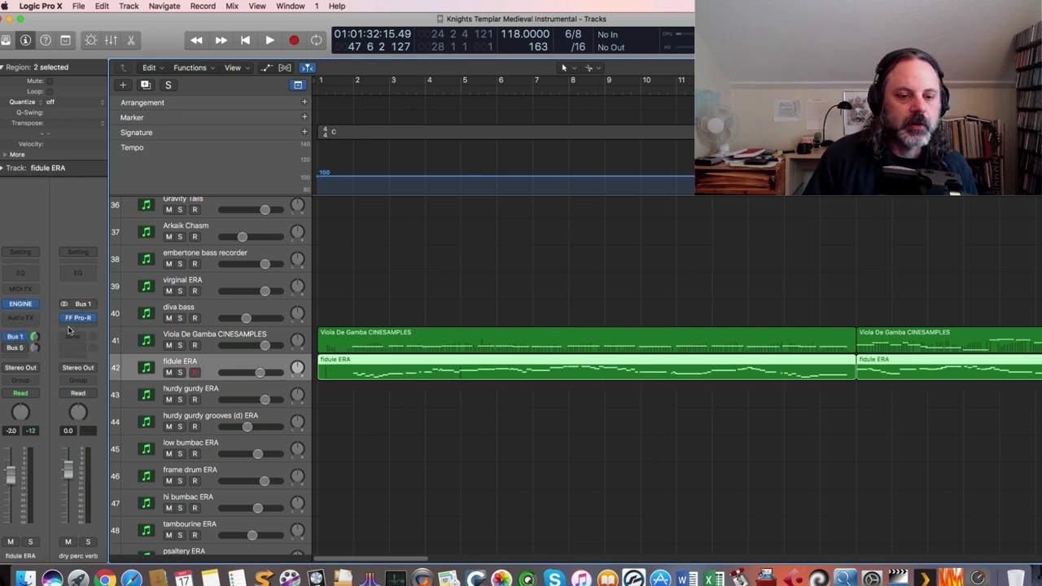
pyautogui.click(85, 318)
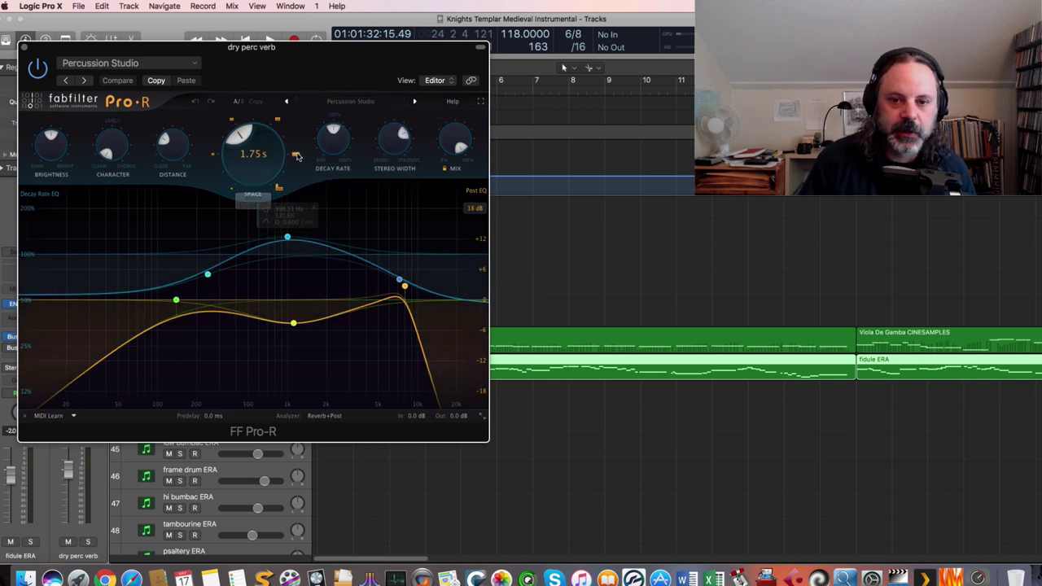
pyautogui.click(26, 48)
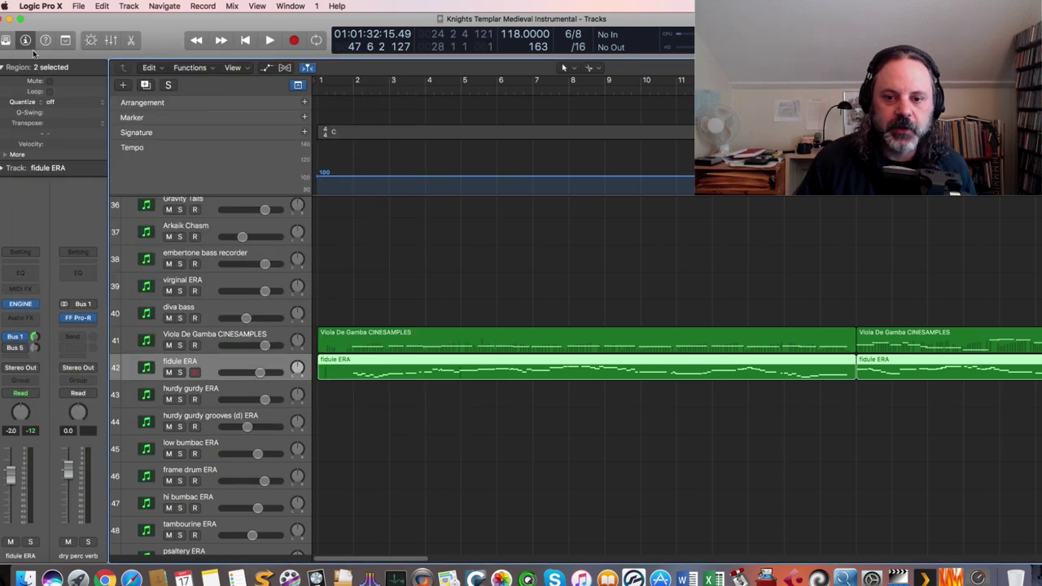
# Solo the frame drum ERA track, play it from bar 24 beat 4, and select the track
pyautogui.scroll(-5, 399, 375)
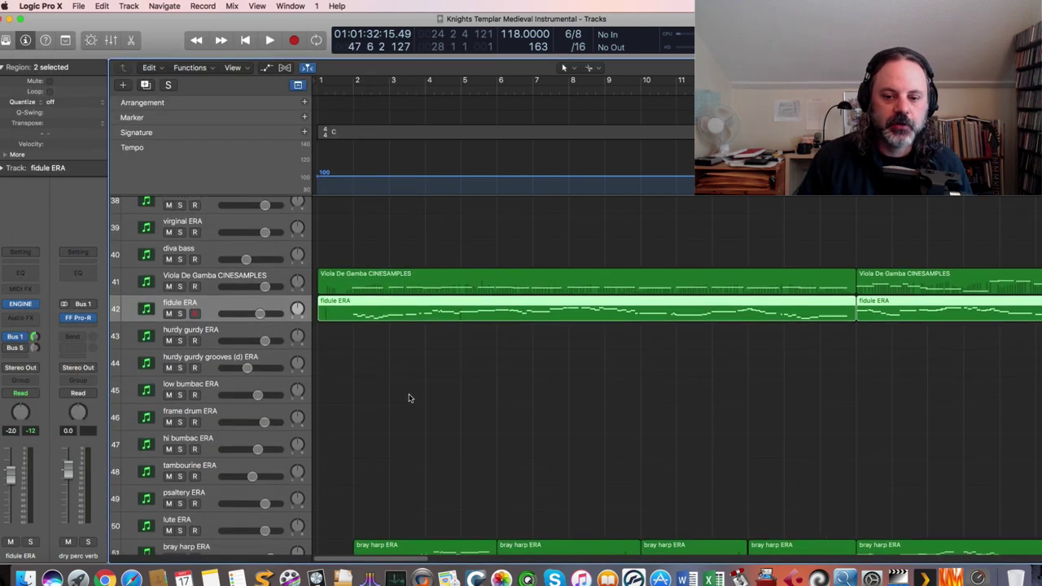
pyautogui.scroll(-8, 414, 371)
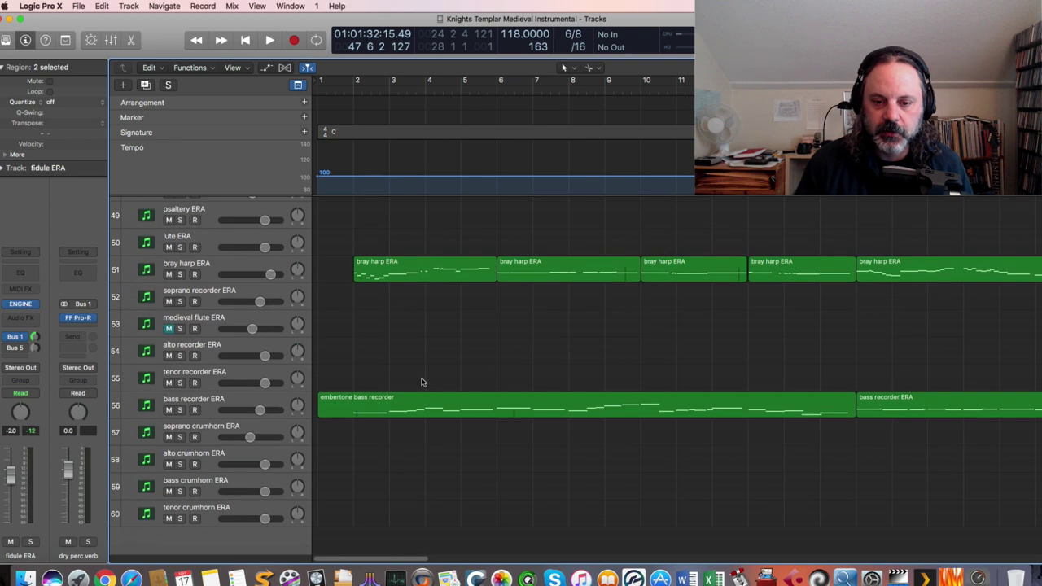
pyautogui.moveTo(382, 560); pyautogui.dragTo(497, 550)
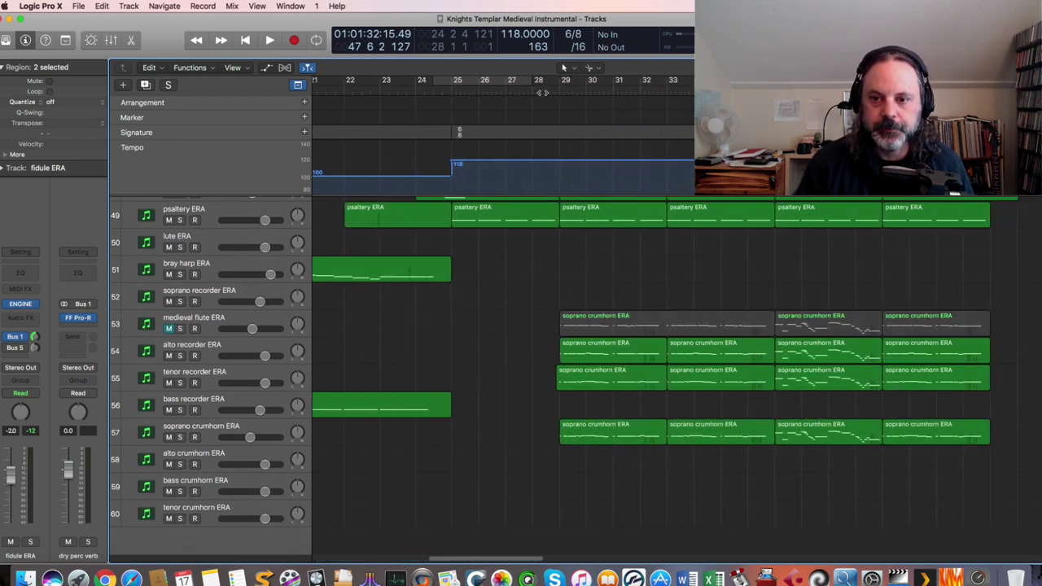
pyautogui.scroll(3, 523, 120)
pyautogui.click(441, 91)
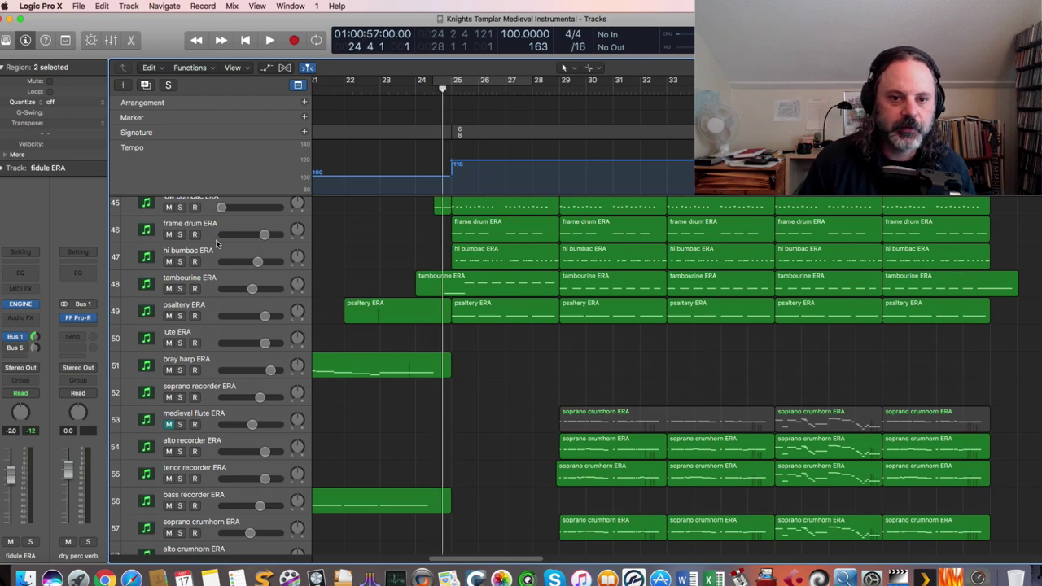
pyautogui.click(180, 234)
pyautogui.press('space')
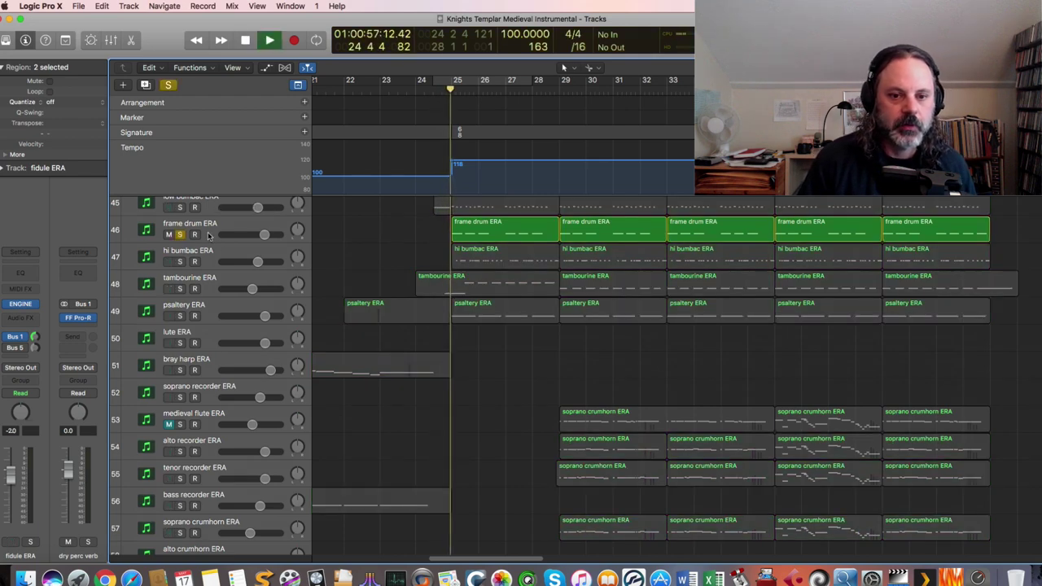
pyautogui.click(196, 230)
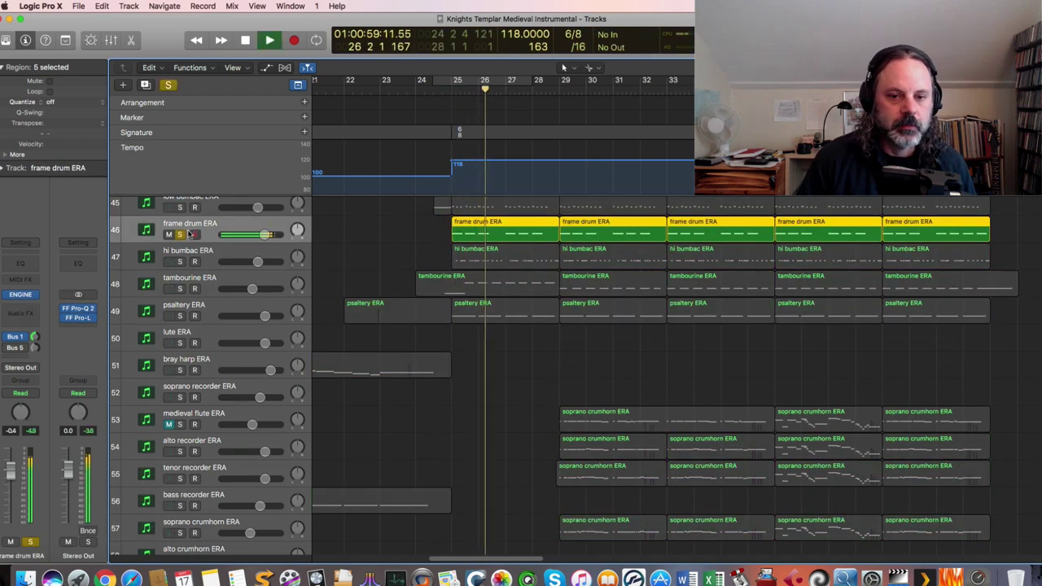
# Switch the solo from frame drum to the hi bumbac ERA track during playback and show its Bus 1 reverb channel
pyautogui.click(180, 234)
pyautogui.click(180, 261)
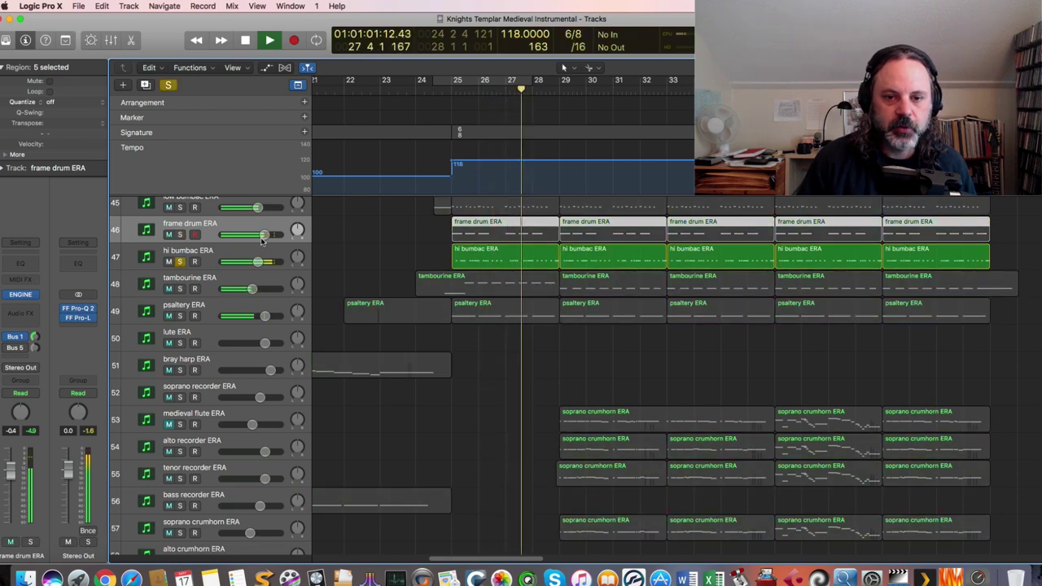
pyautogui.click(241, 254)
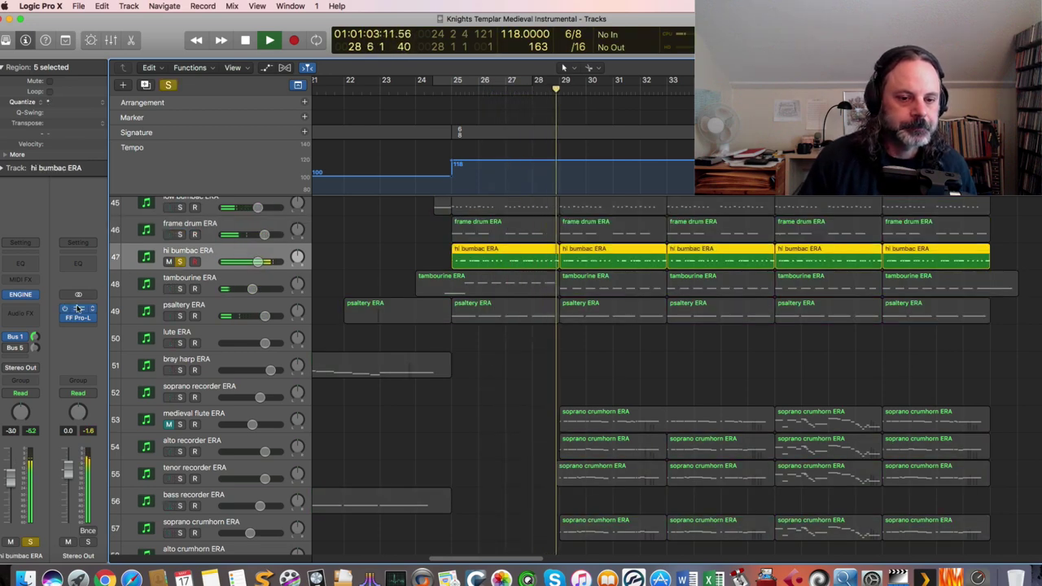
pyautogui.moveTo(65, 312)
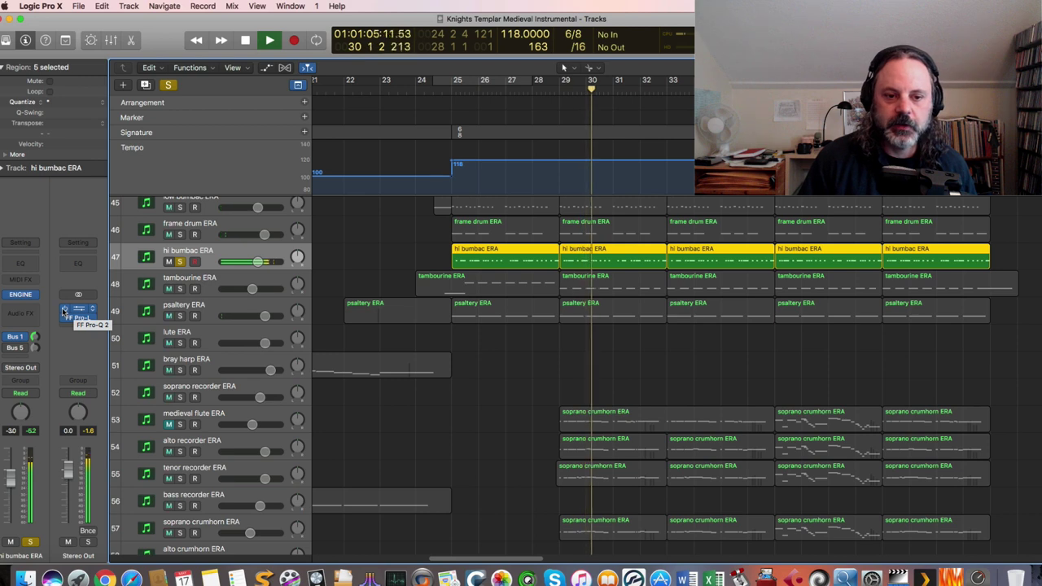
pyautogui.click(17, 336)
pyautogui.moveTo(66, 320)
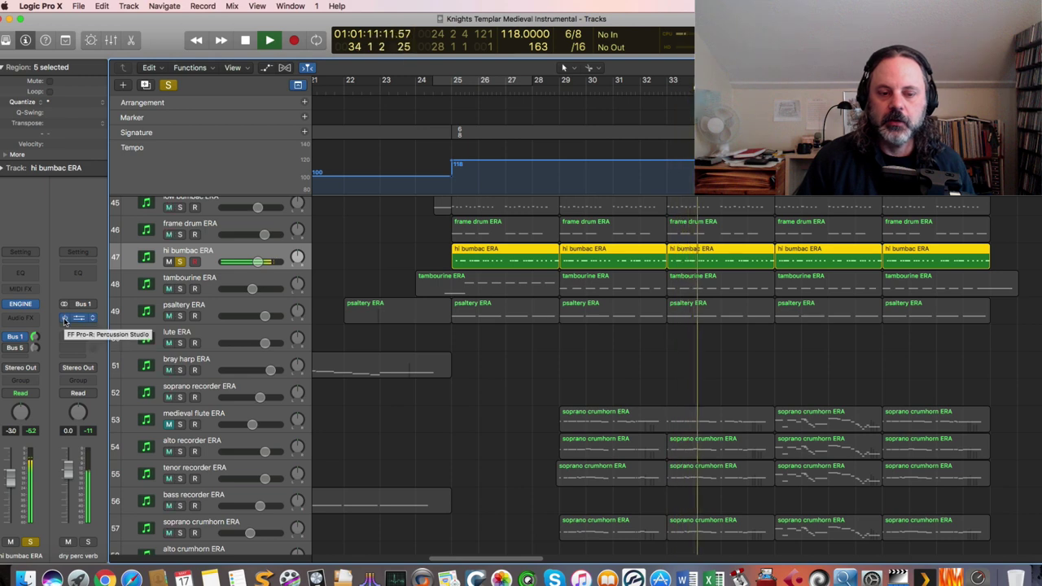
# Stop playback, clear the hi bumbac ERA solo, and play all tracks again from bar 24 beat 4
pyautogui.press('space')
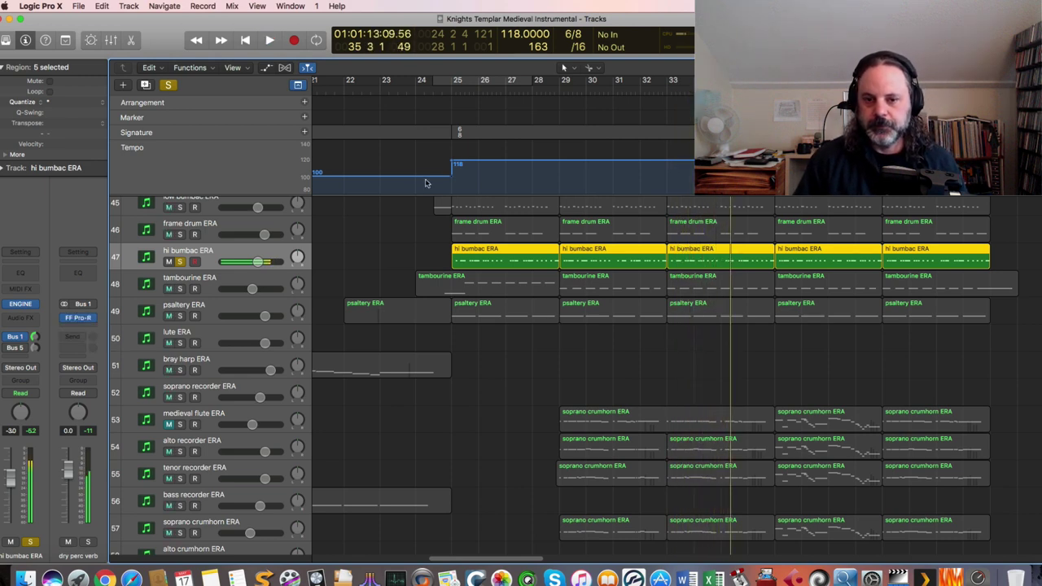
pyautogui.press('0')
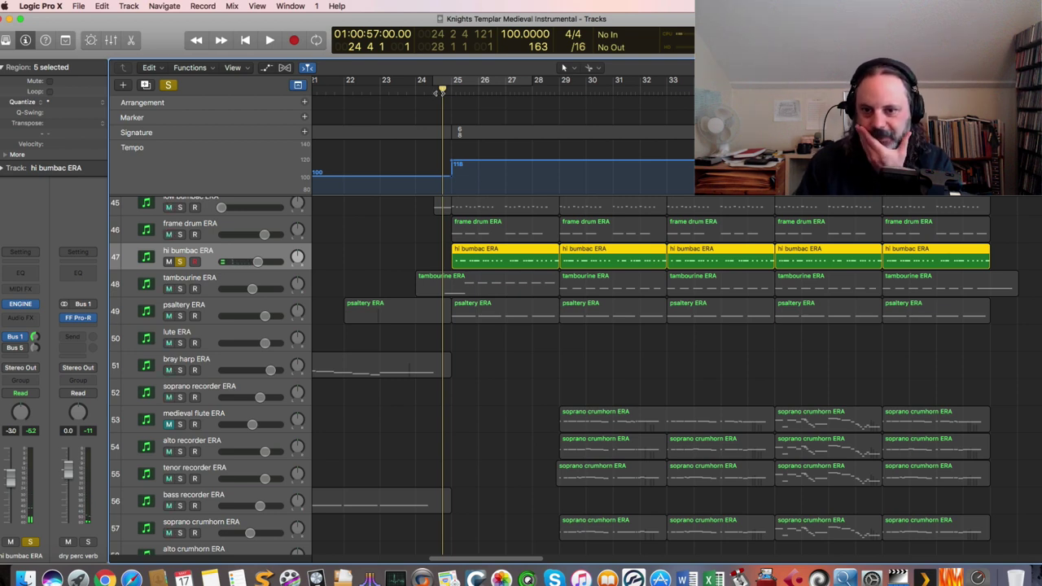
pyautogui.click(180, 262)
pyautogui.press('space')
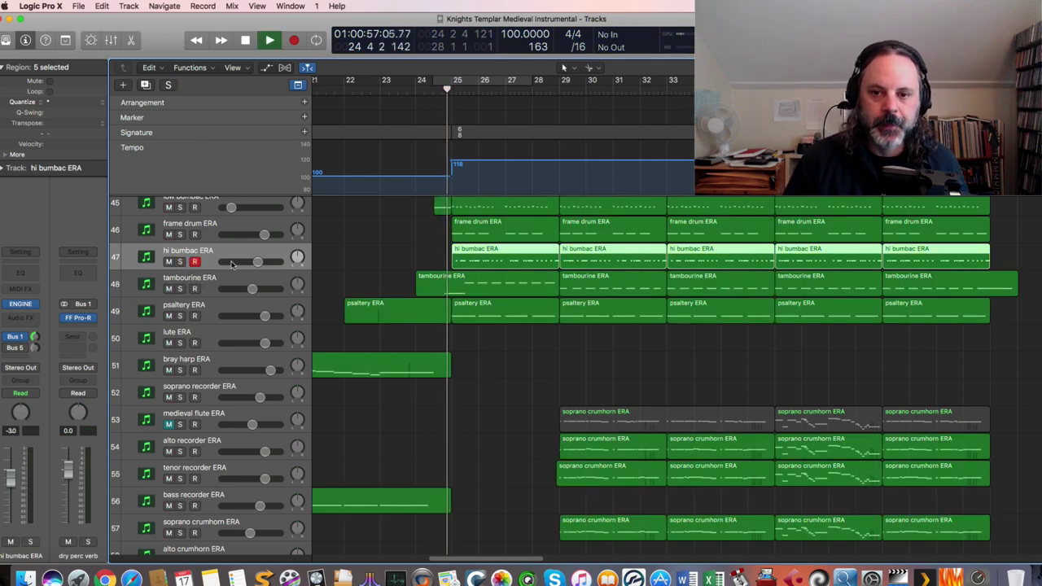
# Solo the diva bass track, play it from just before bar 25, and add hurdy gurdy grooves (d) ERA to the solo
pyautogui.scroll(10, 342, 268)
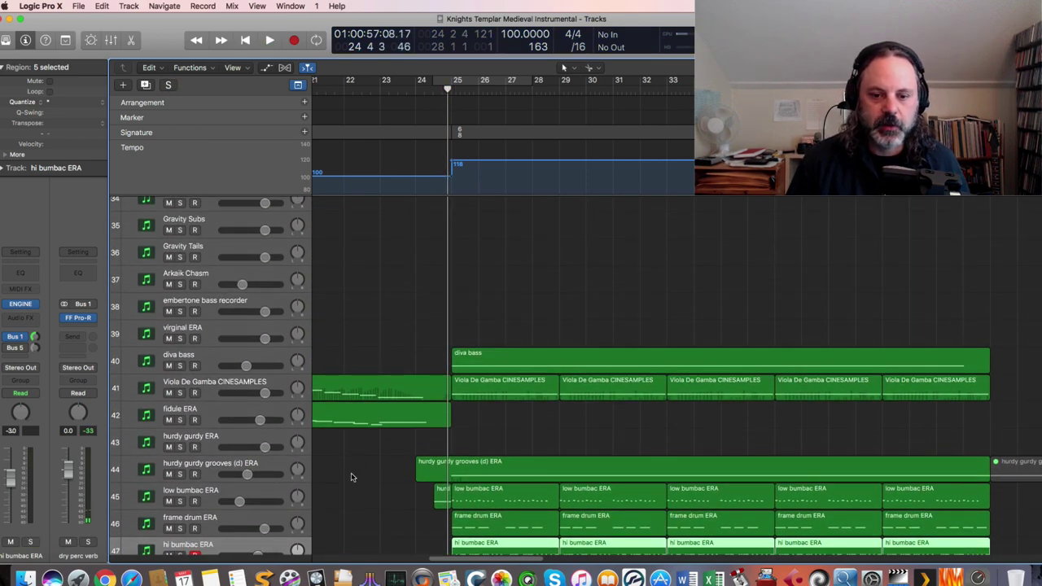
pyautogui.hscroll(3, 466, 562)
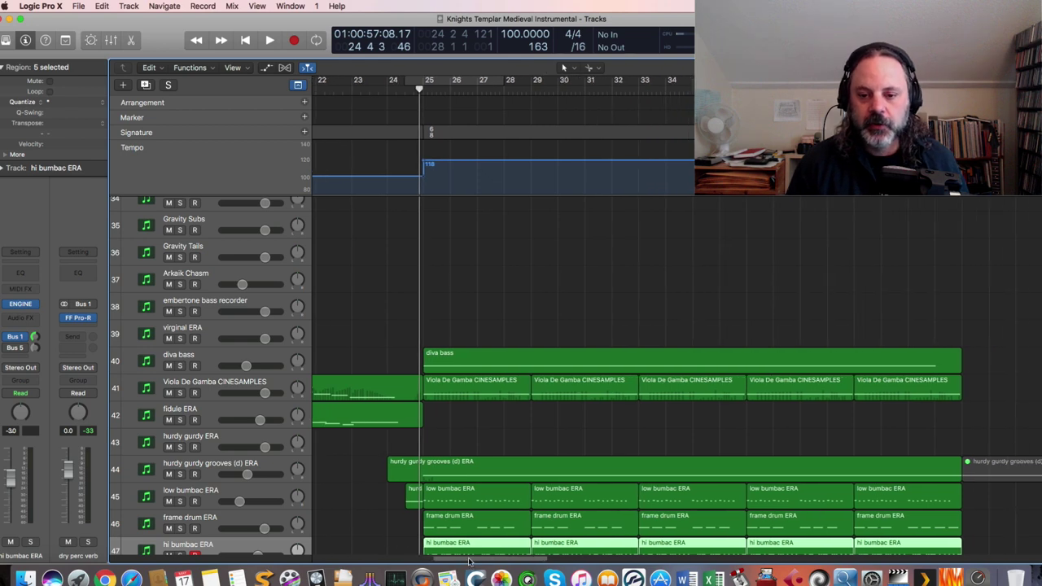
pyautogui.click(195, 356)
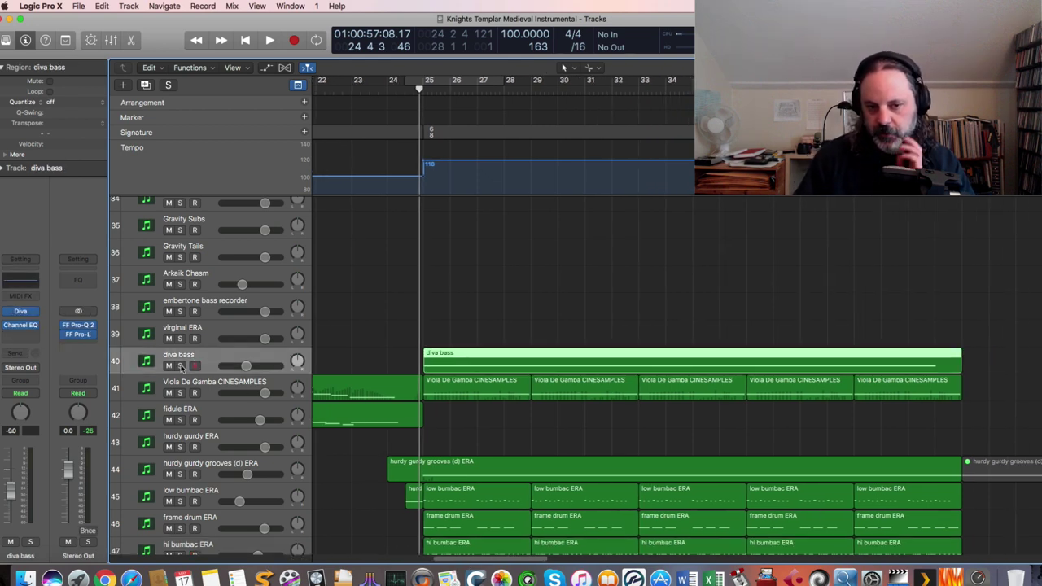
pyautogui.click(180, 365)
pyautogui.press('space')
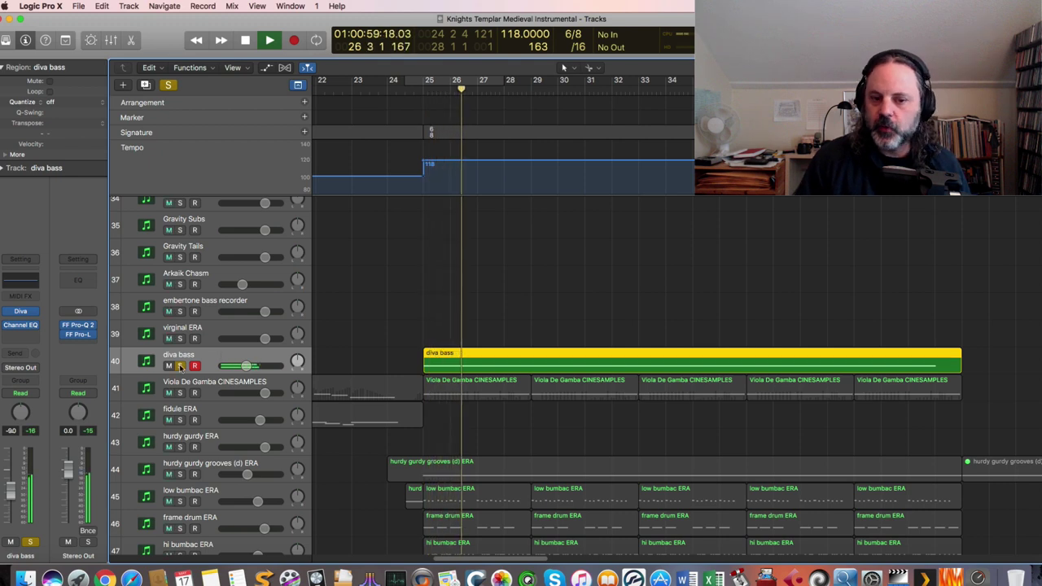
pyautogui.scroll(-1, 186, 367)
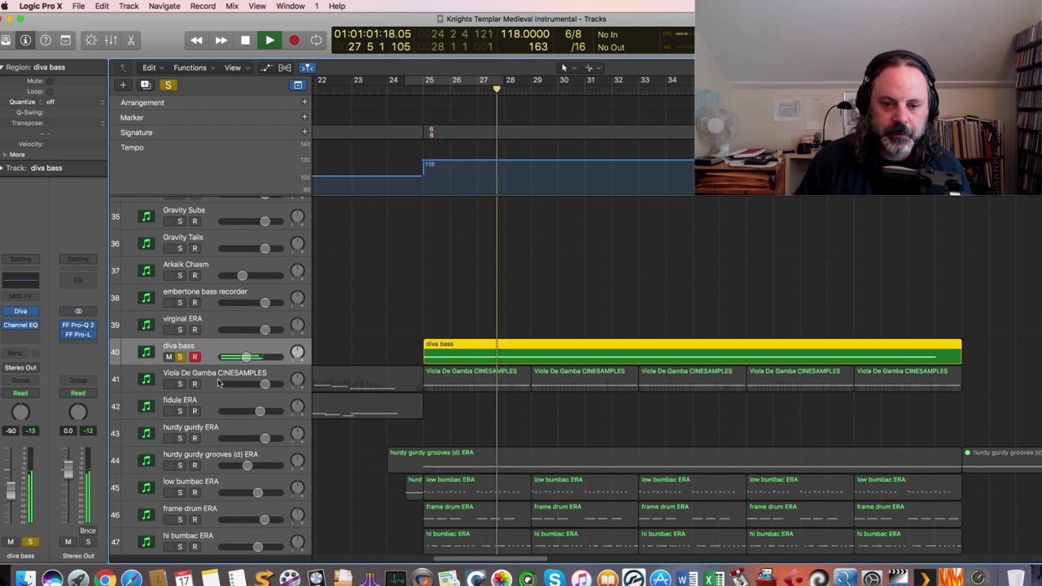
pyautogui.click(180, 464)
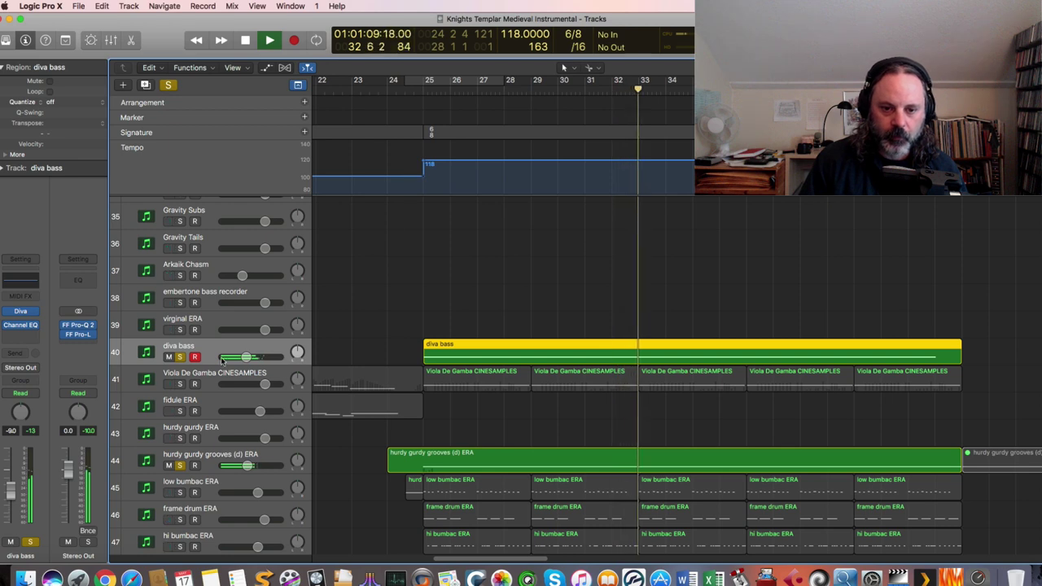
# Stop playback and clear the solos on the diva bass and hurdy gurdy grooves (d) ERA tracks
pyautogui.press('space')
pyautogui.click(180, 359)
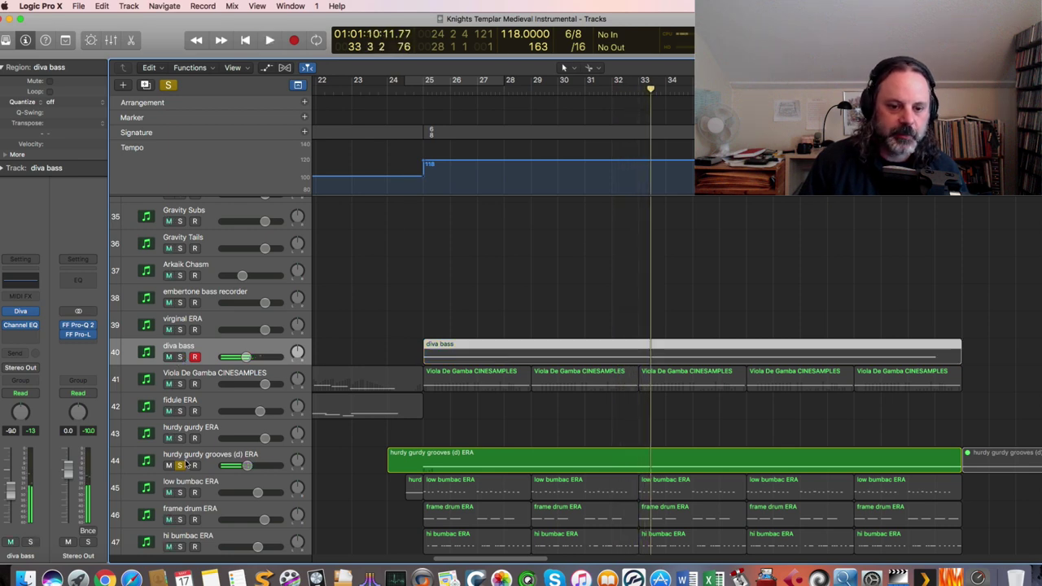
pyautogui.click(180, 465)
pyautogui.press('space')
pyautogui.press('space')
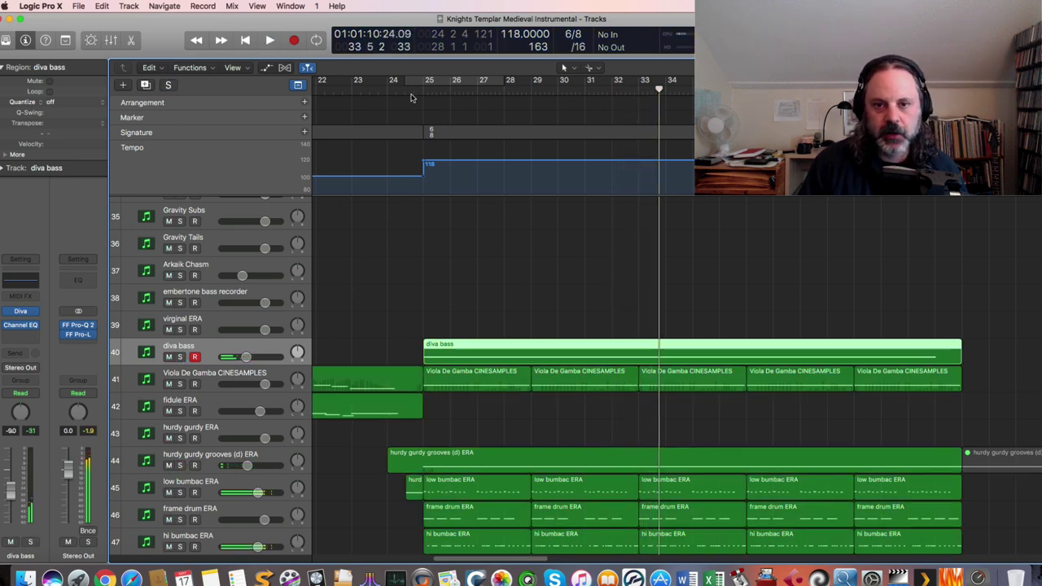
# Play all tracks briefly from midway through bar 24
pyautogui.click(411, 99)
pyautogui.press('space')
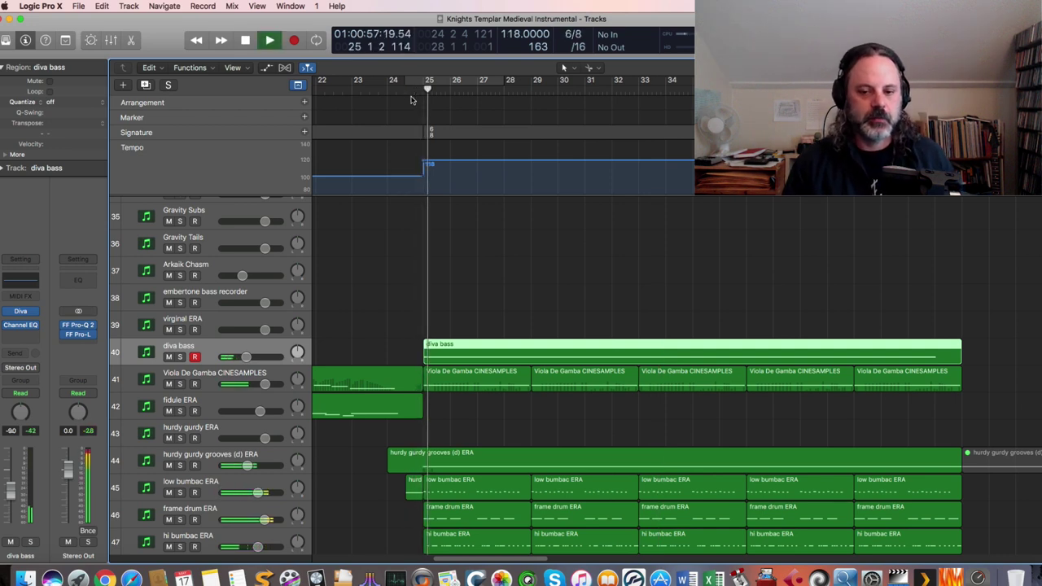
pyautogui.press('space')
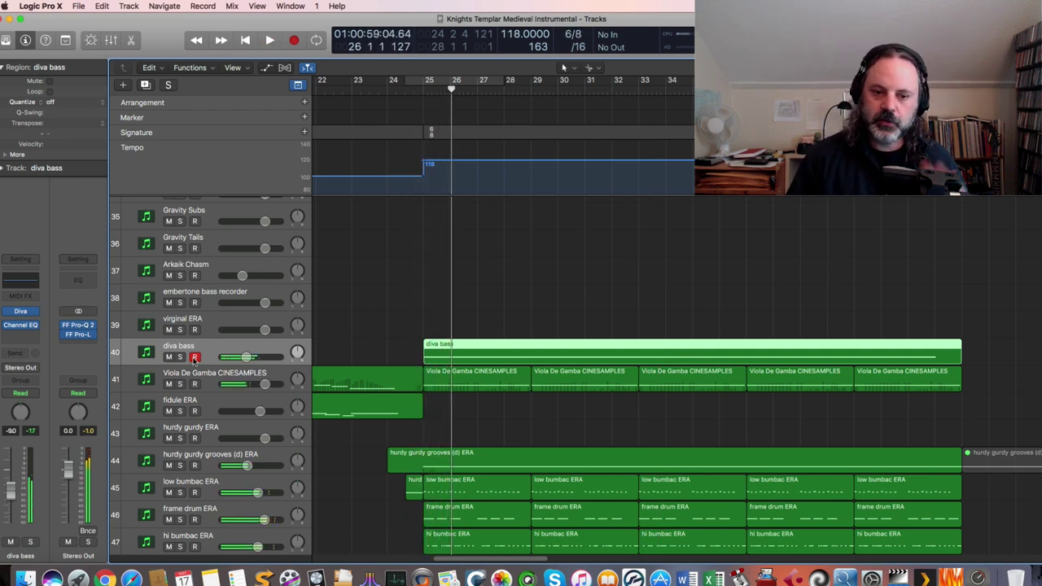
# Go to the song's opening with the playhead at bar 1 beat 3, and solo Viola De Gamba CINESAMPLES and fidule ERA
pyautogui.moveTo(505, 561); pyautogui.dragTo(365, 570)
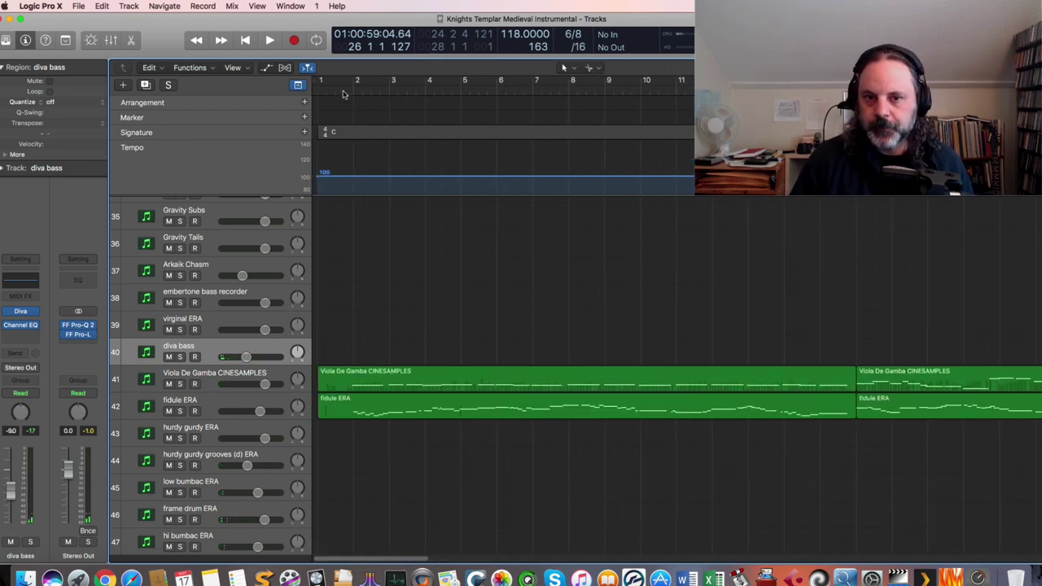
pyautogui.scroll(-5, 535, 424)
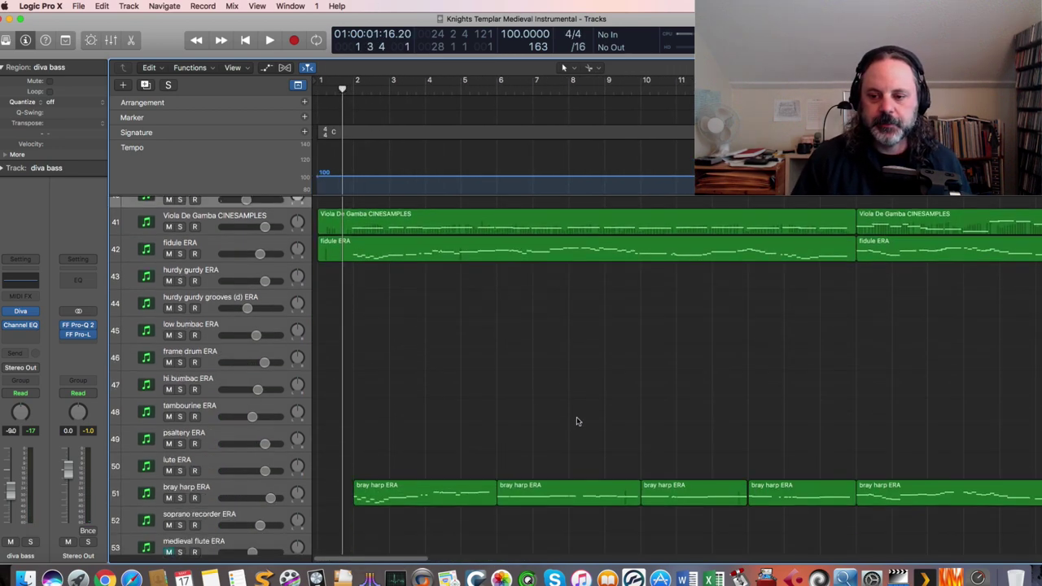
pyautogui.scroll(5, 572, 430)
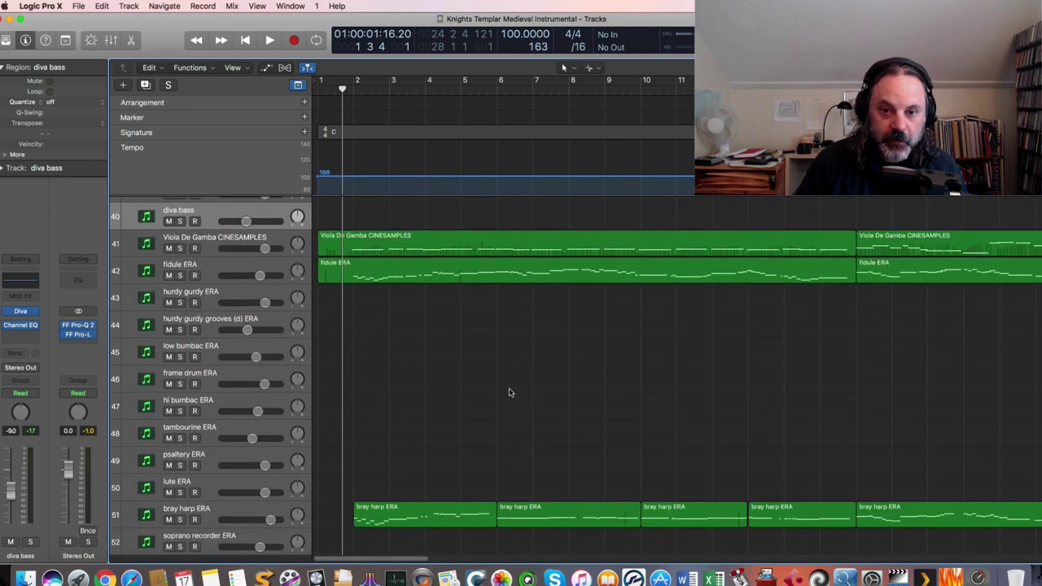
pyautogui.click(180, 272)
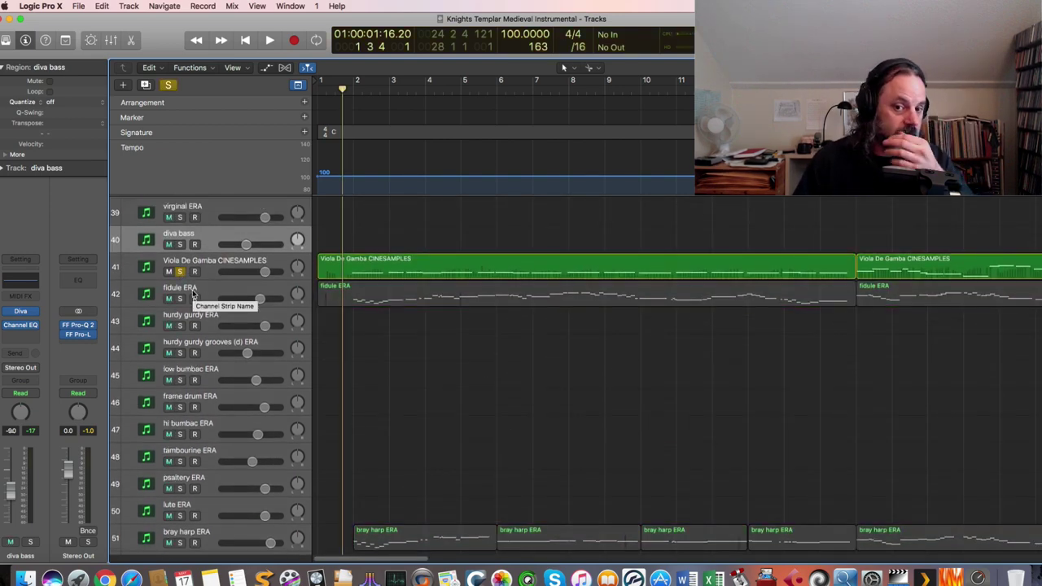
pyautogui.scroll(-1, 193, 295)
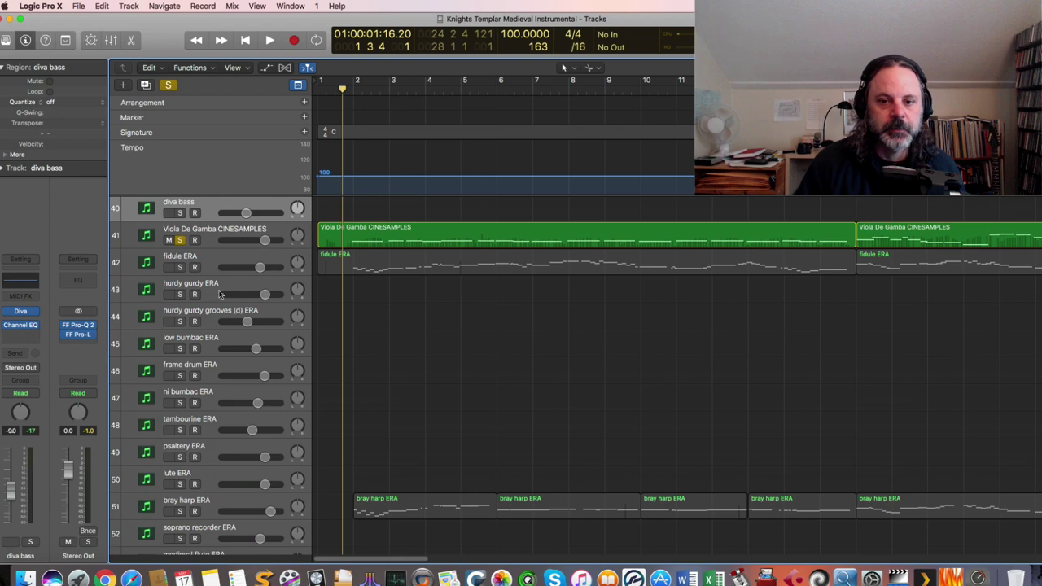
pyautogui.click(180, 267)
# Inspect the fidule ERA track's ENGINE instrument, and play the soloed viola and fidule tracks from bar 1 beat 3
pyautogui.click(193, 257)
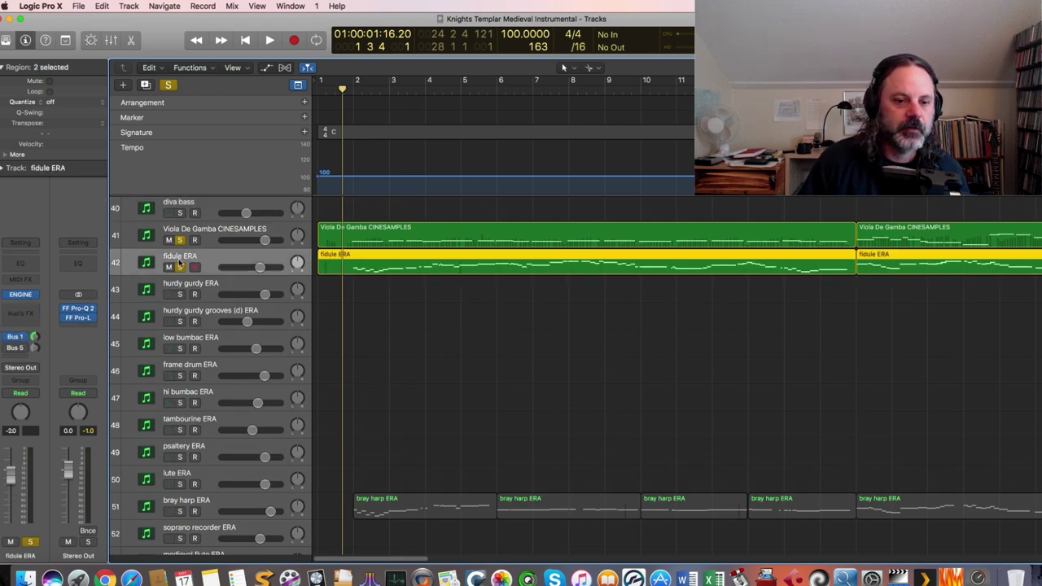
pyautogui.click(22, 296)
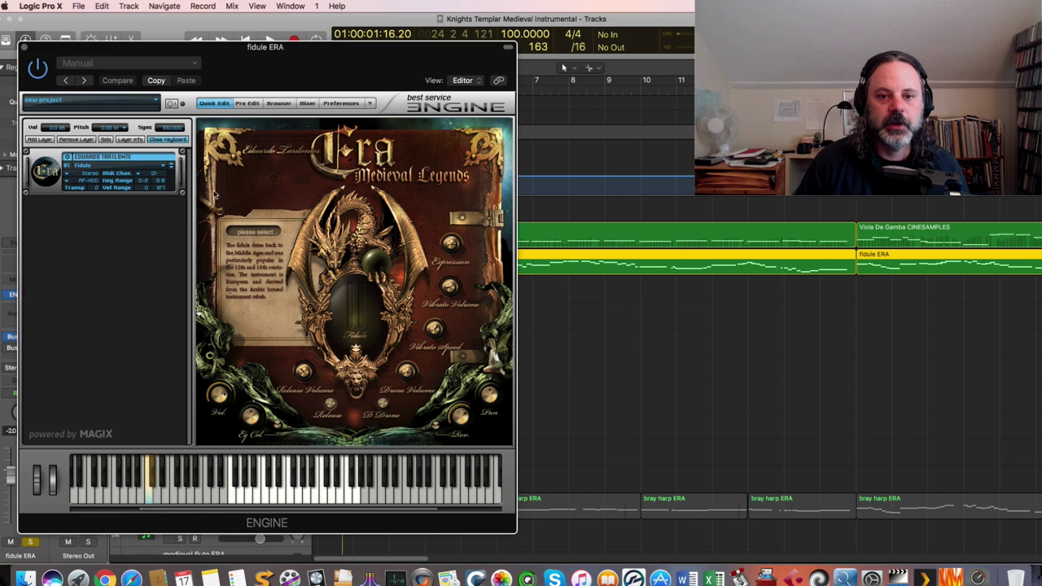
pyautogui.click(24, 49)
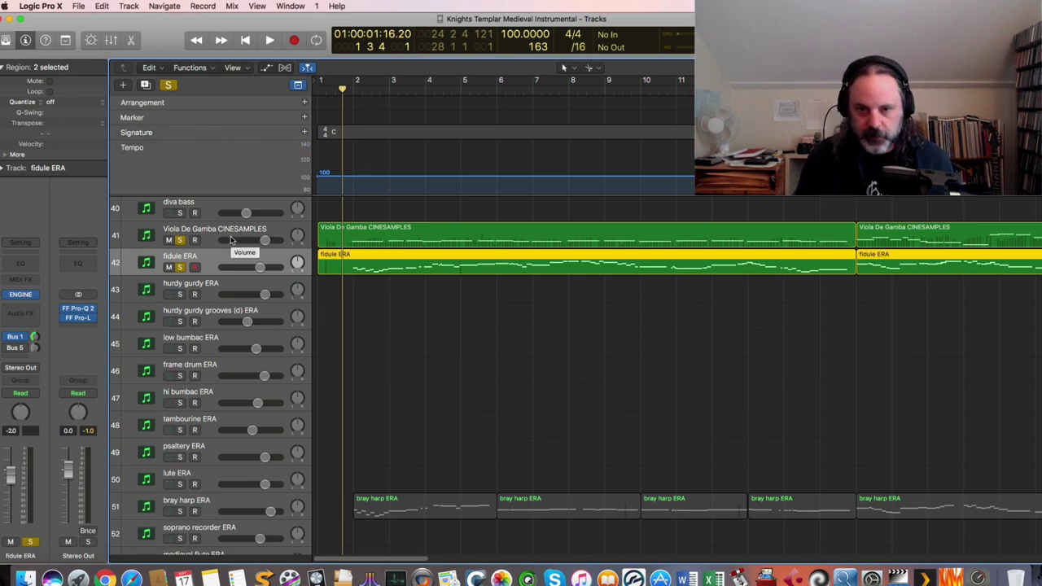
pyautogui.press('space')
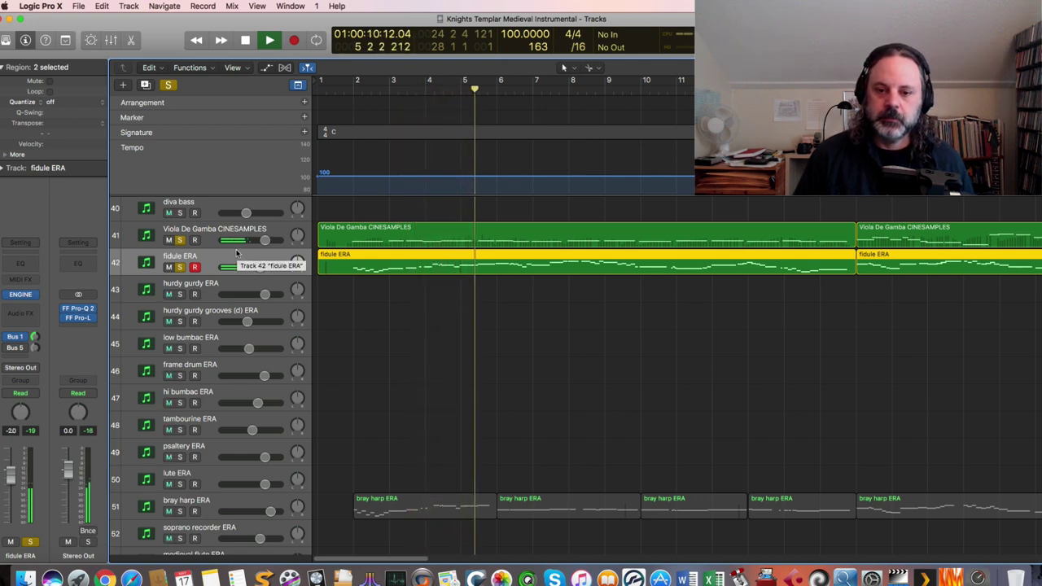
pyautogui.press('space')
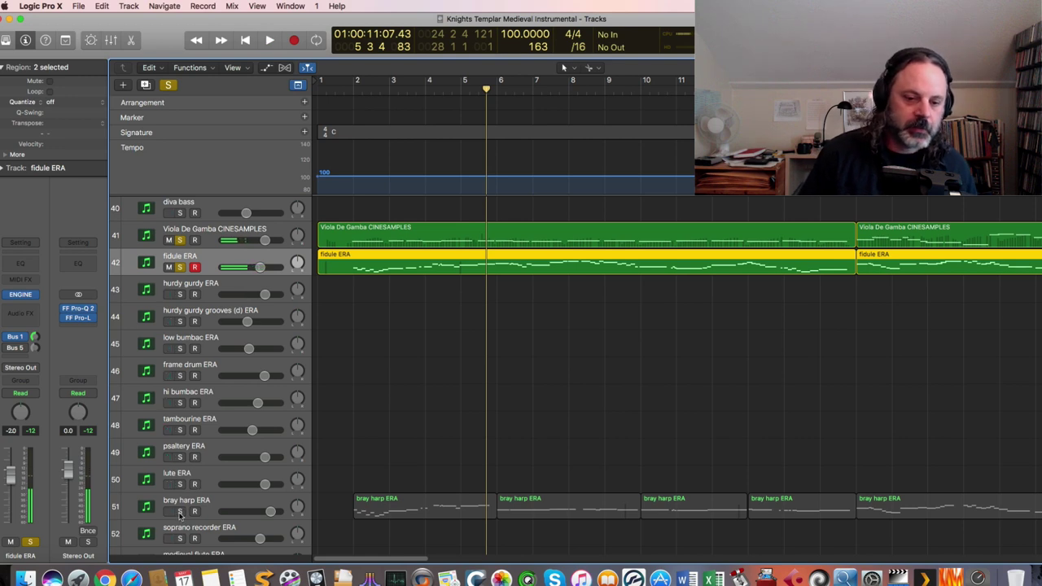
# Add bray harp ERA to the solo and play the soloed tracks from bar 1 beat 4
pyautogui.click(180, 512)
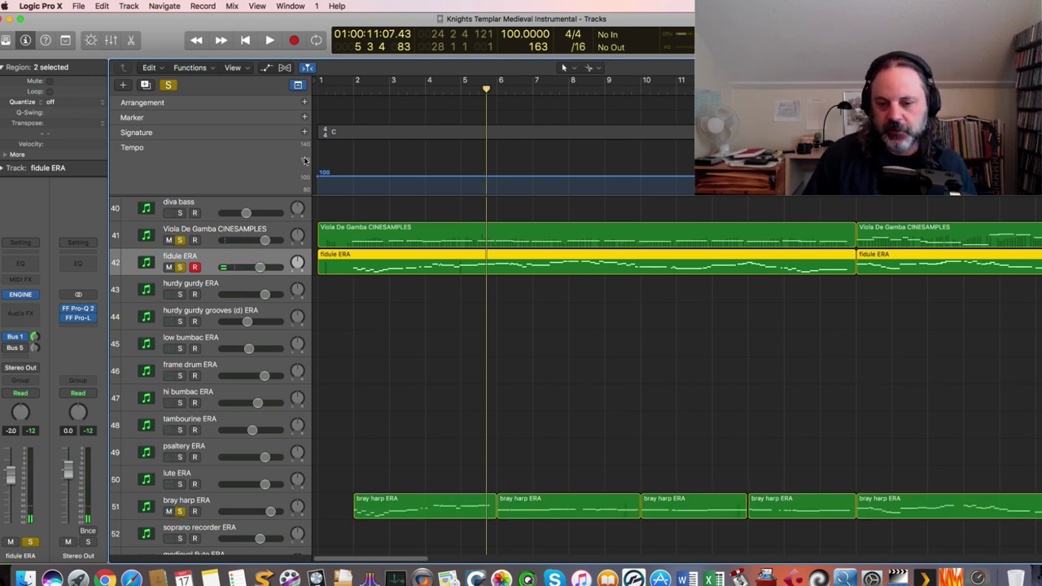
pyautogui.click(343, 88)
pyautogui.press('space')
pyautogui.press('space')
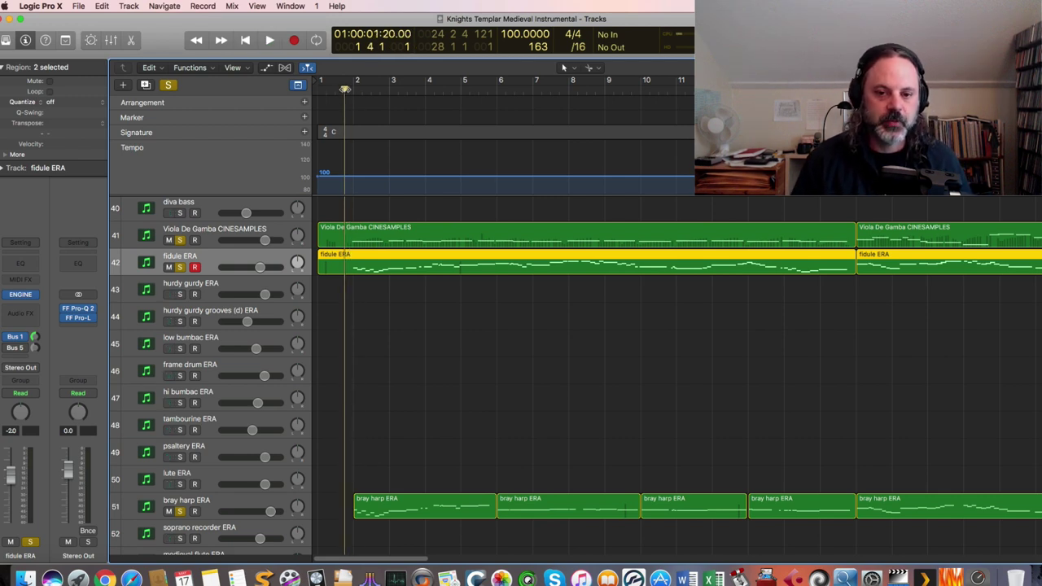
pyautogui.press('space')
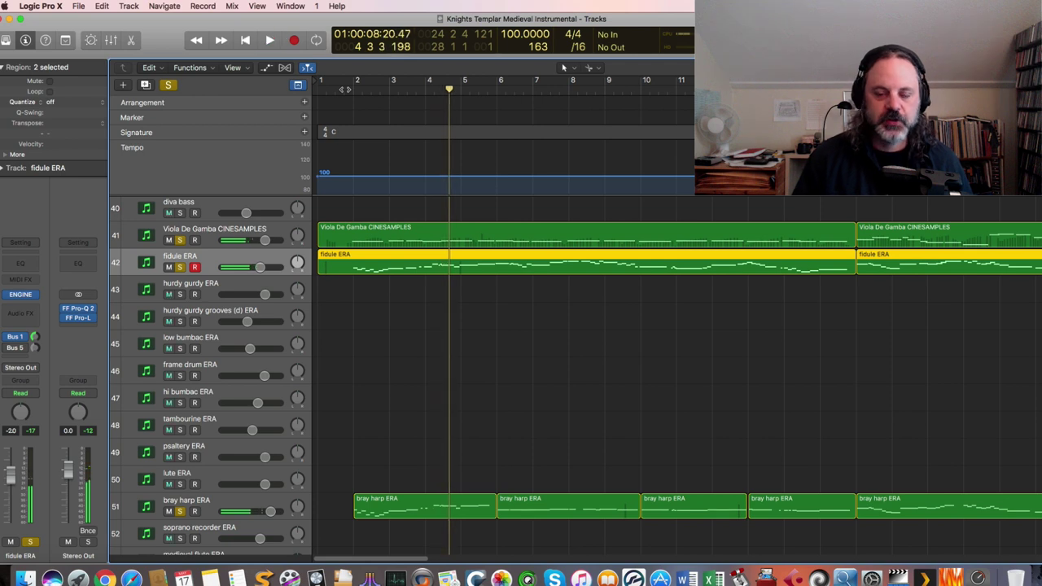
pyautogui.press('space')
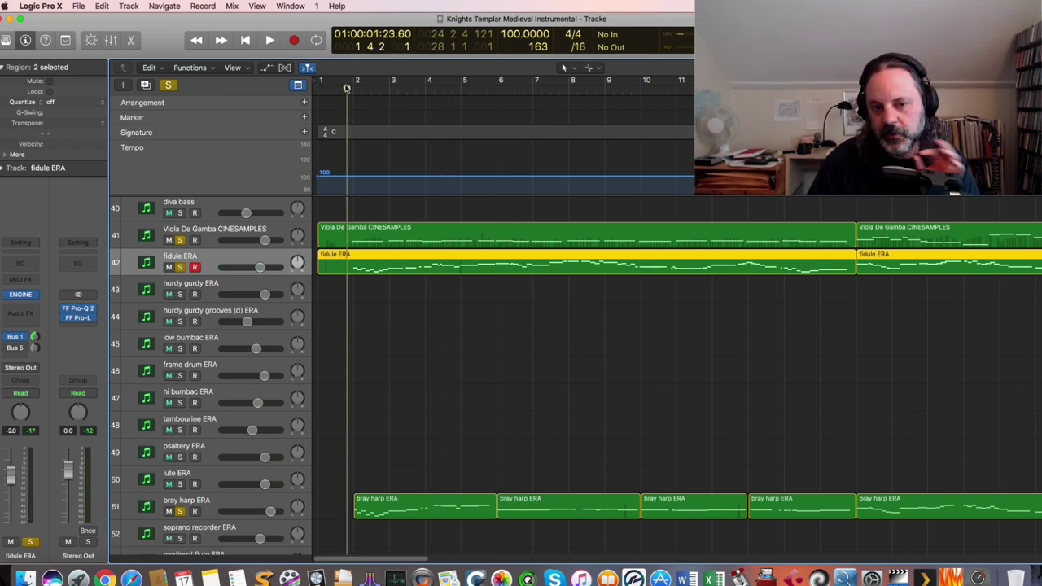
# Replay the soloed tracks from bar 1 beat 4 and add bass recorder ERA to the solo during playback
pyautogui.moveTo(346, 88); pyautogui.dragTo(343, 88)
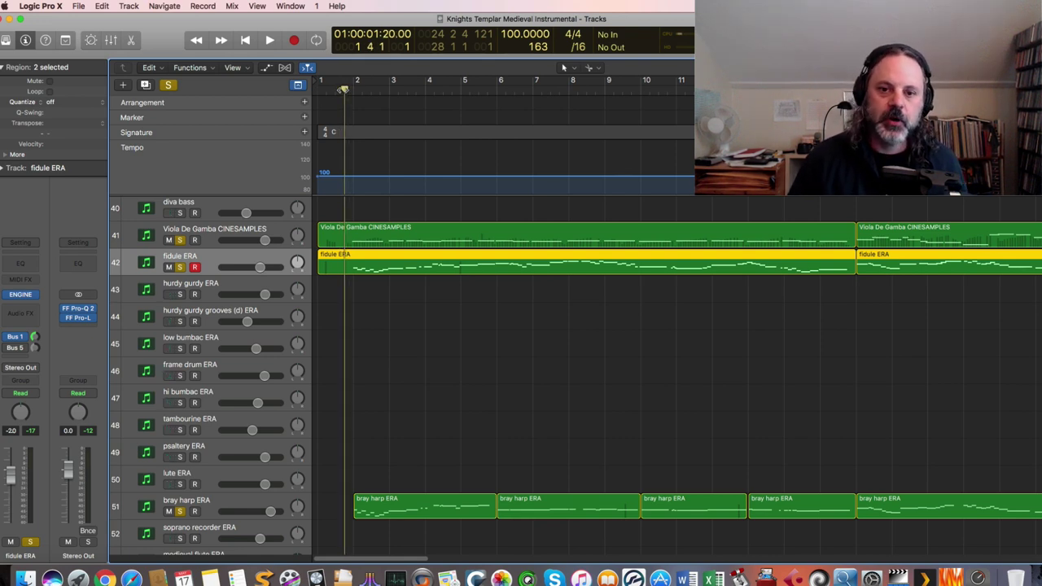
pyautogui.scroll(-4, 379, 147)
pyautogui.press('space')
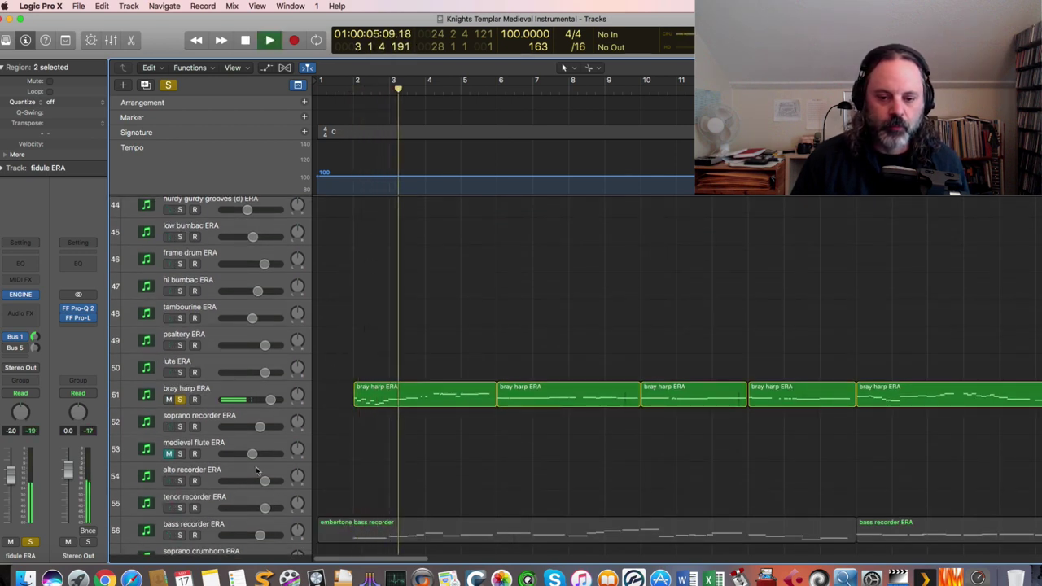
pyautogui.click(180, 534)
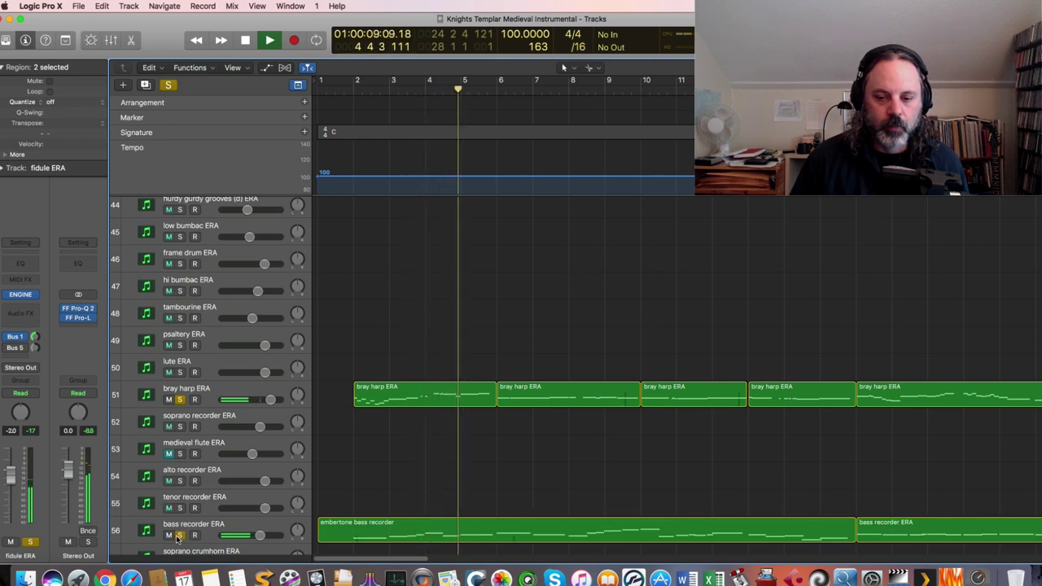
pyautogui.press('space')
# Look over the remaining ERA tracks down to tenor crumhorn, and play the four soloed tracks from bar 1 beat 4
pyautogui.scroll(-5, 430, 356)
pyautogui.scroll(-5, 429, 356)
pyautogui.scroll(8, 428, 356)
pyautogui.scroll(-3, 422, 342)
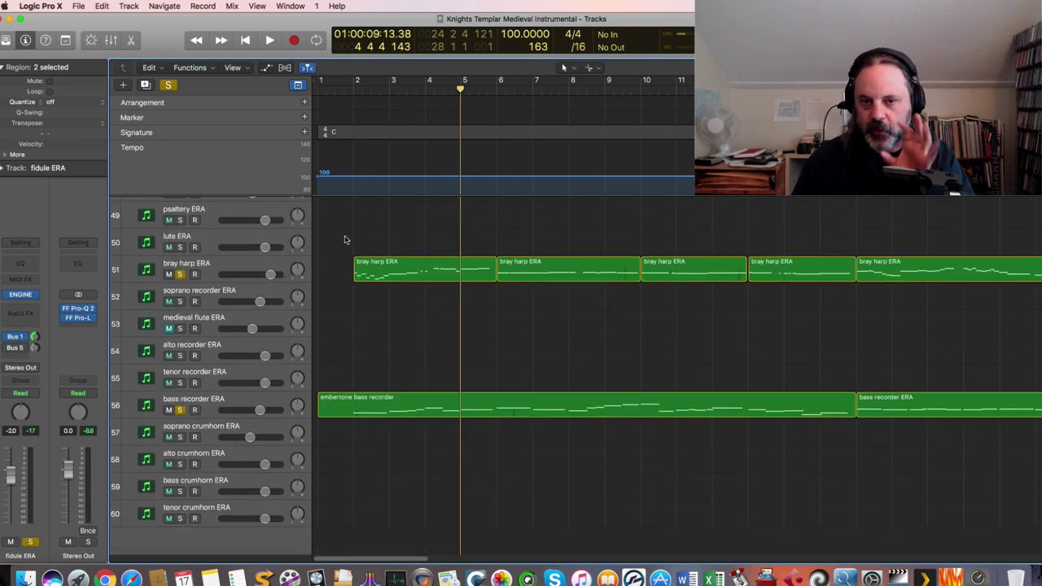
pyautogui.click(344, 90)
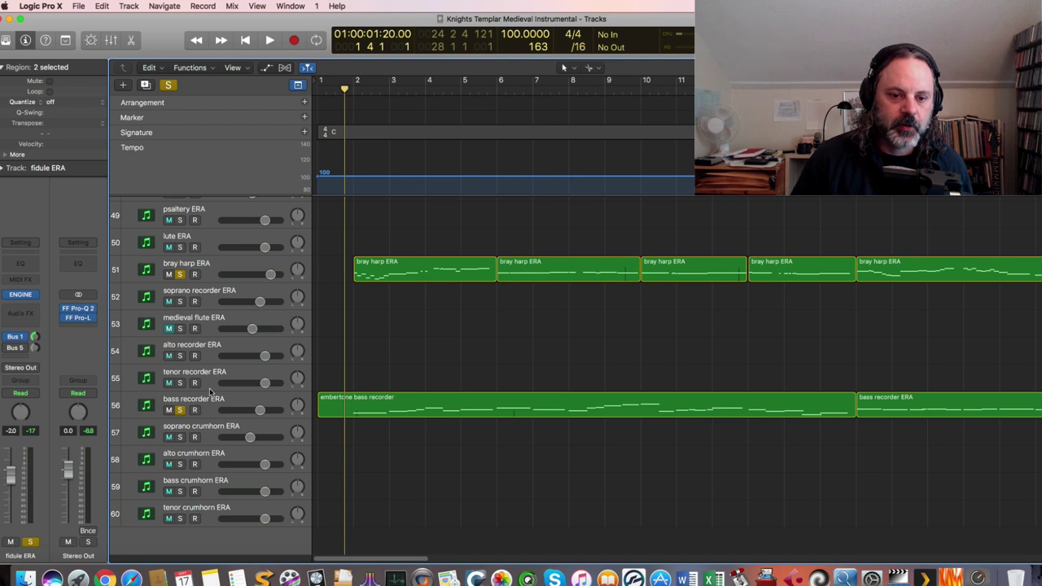
pyautogui.scroll(3, 185, 409)
pyautogui.press('space')
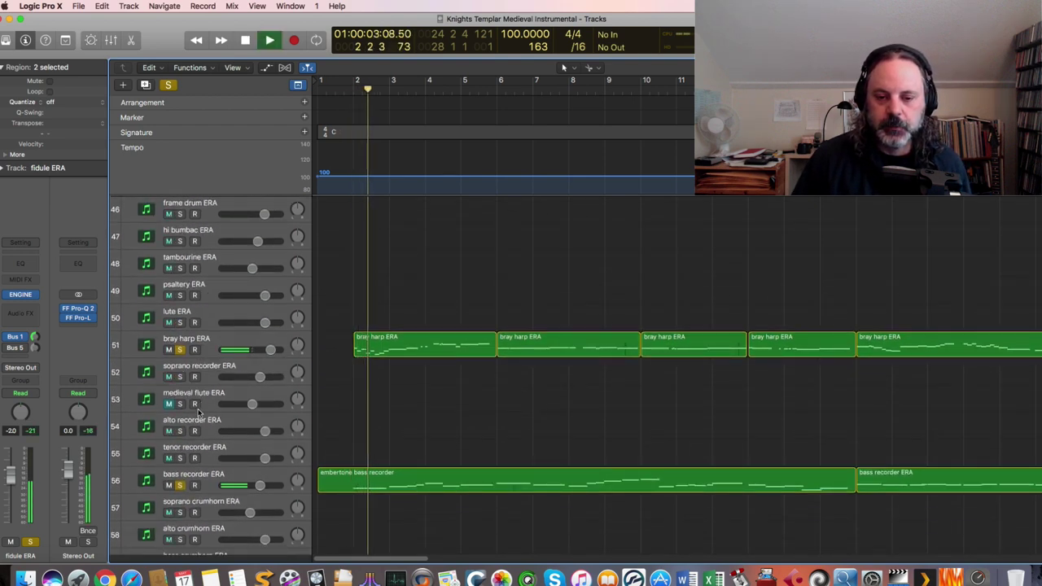
# Remove bray harp ERA and fidule ERA from the solo during playback to hear only viola and bass recorder
pyautogui.scroll(1, 189, 375)
pyautogui.scroll(8, 188, 367)
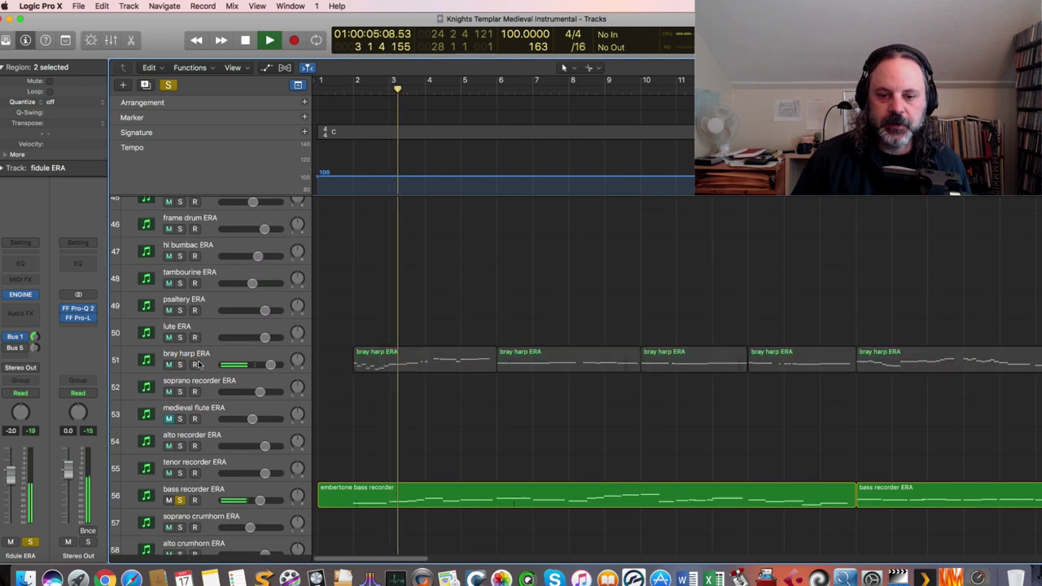
pyautogui.hotkey('ctrl', 'm')
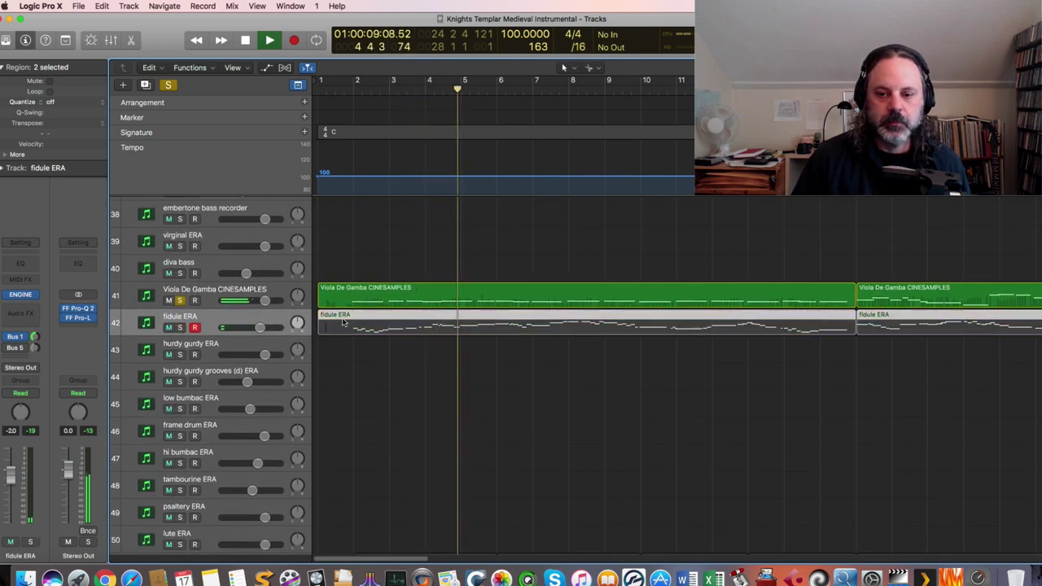
pyautogui.scroll(-1, 342, 322)
pyautogui.scroll(-8, 350, 326)
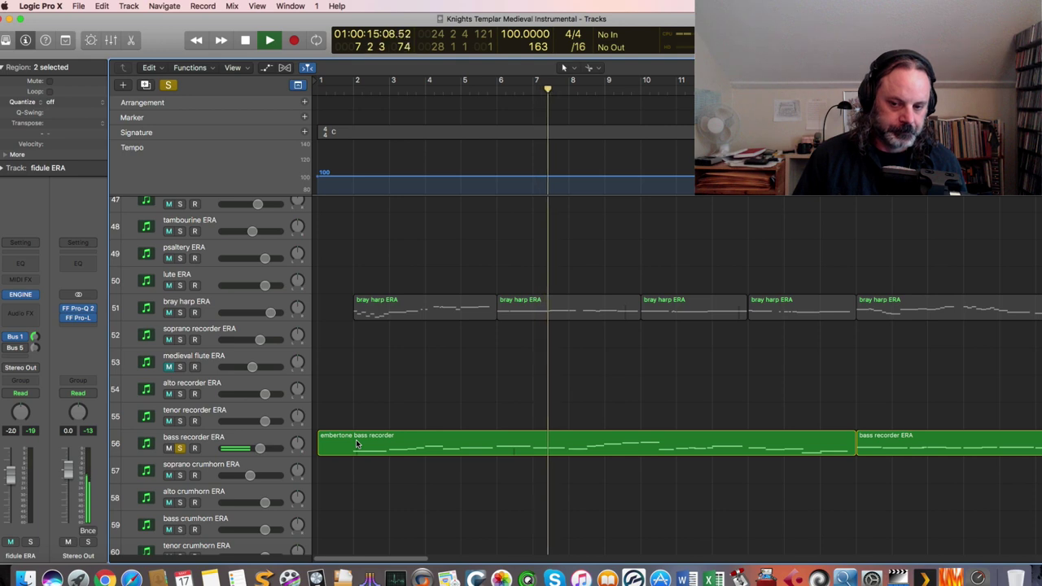
pyautogui.press('space')
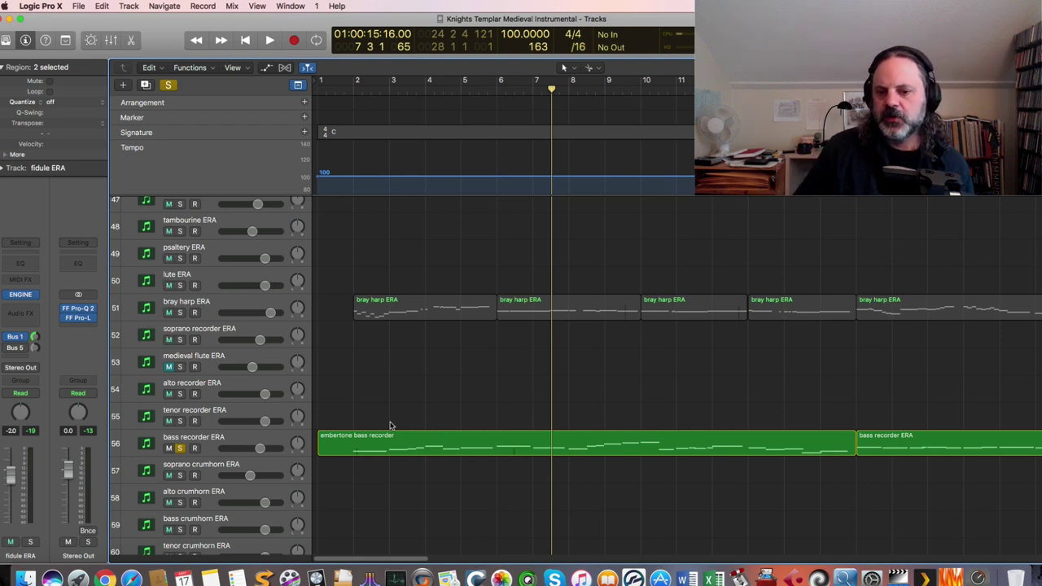
# Resume playback from bar 7 and add bray harp ERA and fidule ERA back to the solo
pyautogui.scroll(6, 358, 378)
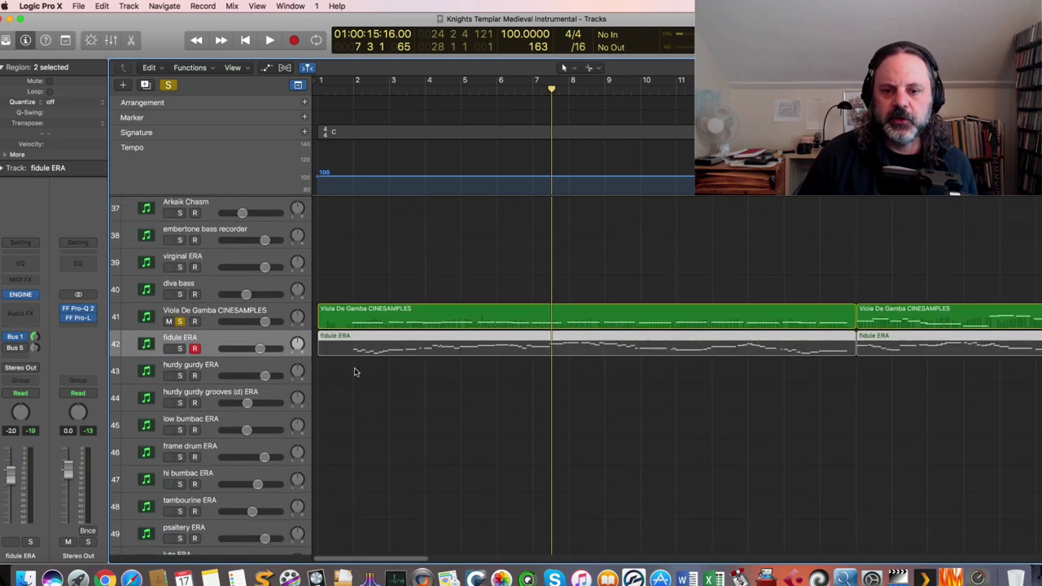
pyautogui.scroll(-6, 354, 370)
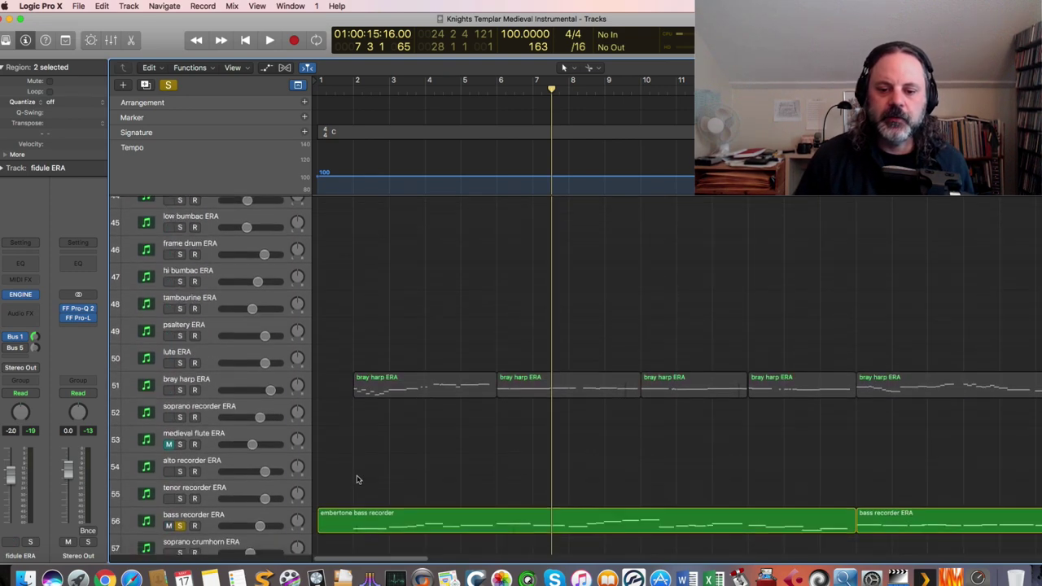
pyautogui.scroll(-1, 358, 430)
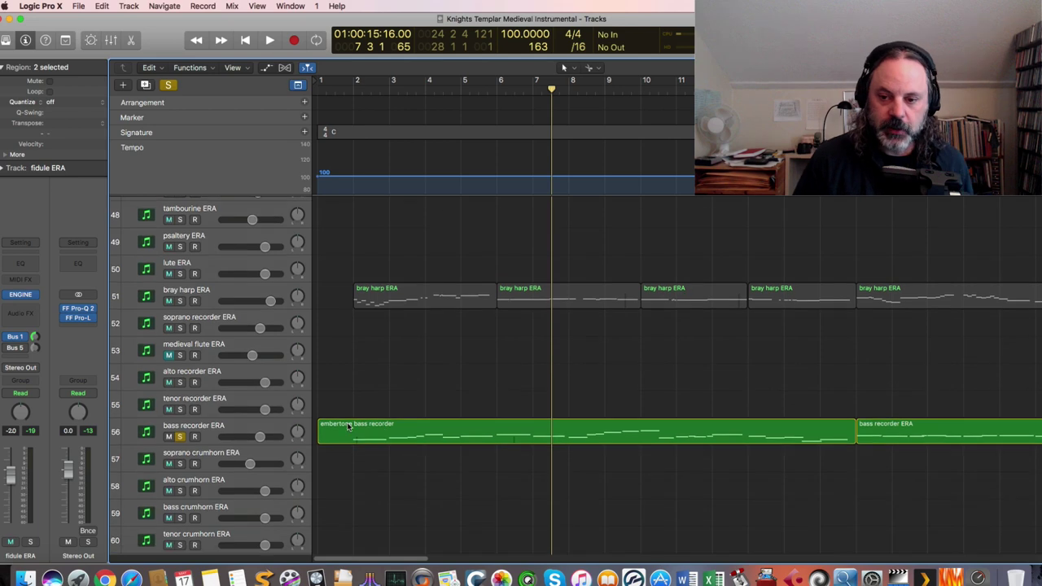
pyautogui.press('space')
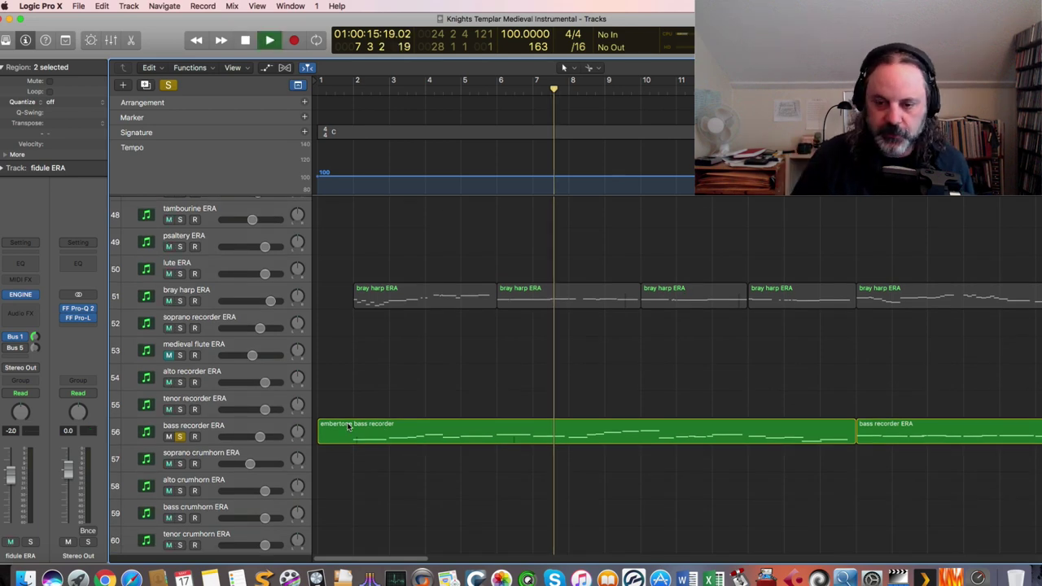
pyautogui.scroll(3, 342, 425)
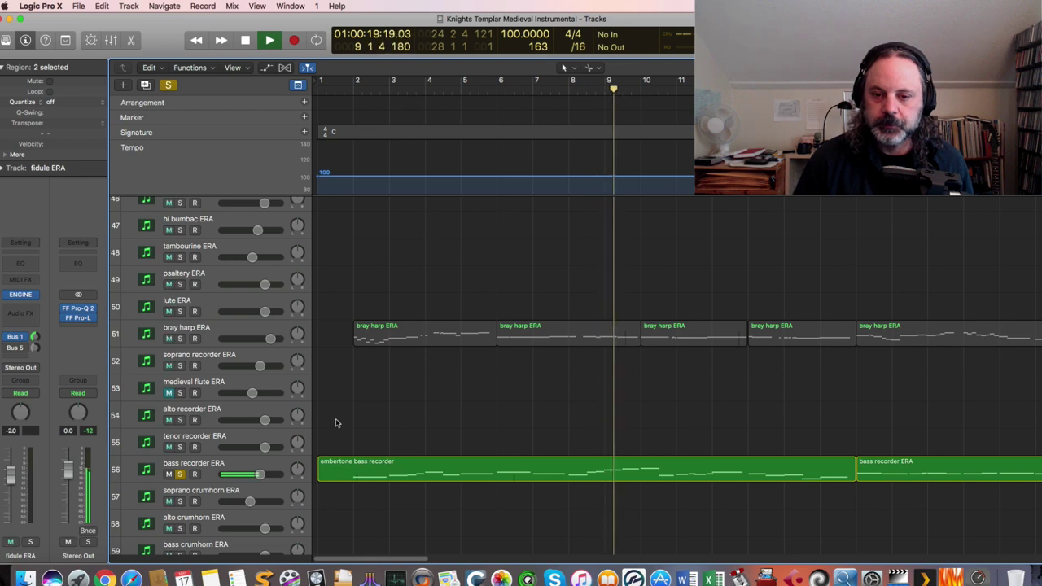
pyautogui.click(180, 339)
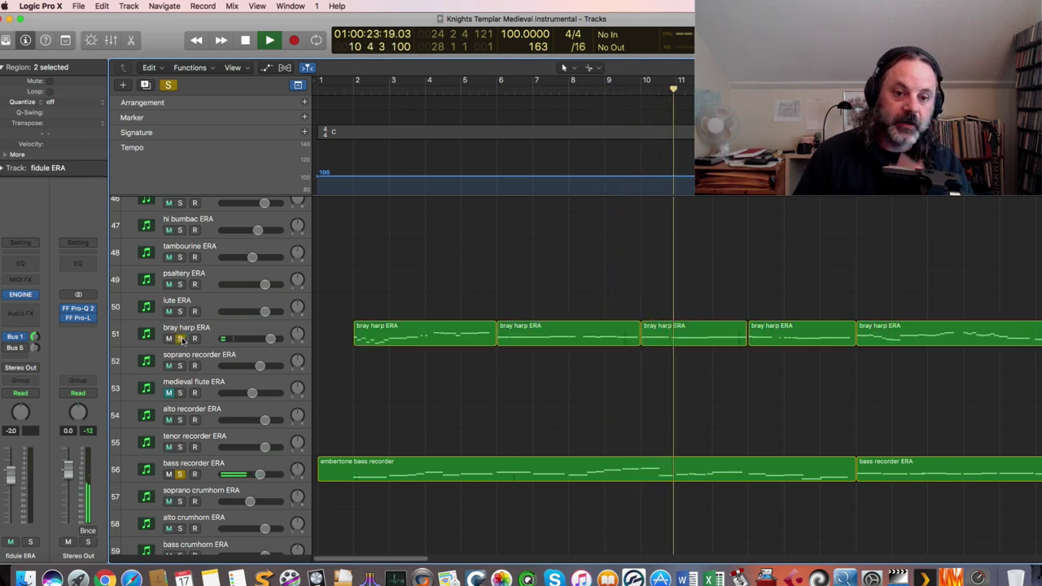
pyautogui.scroll(6, 186, 326)
pyautogui.click(180, 271)
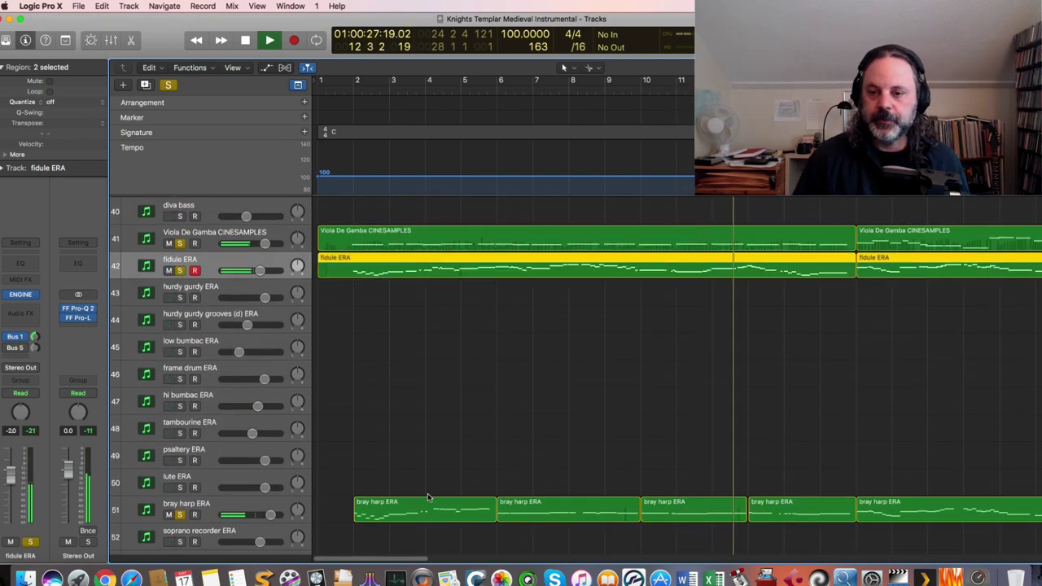
# Pause and resume the soloed playback from bar 12 beat 4, listening through the phrase that ends just before bar 16
pyautogui.press('space')
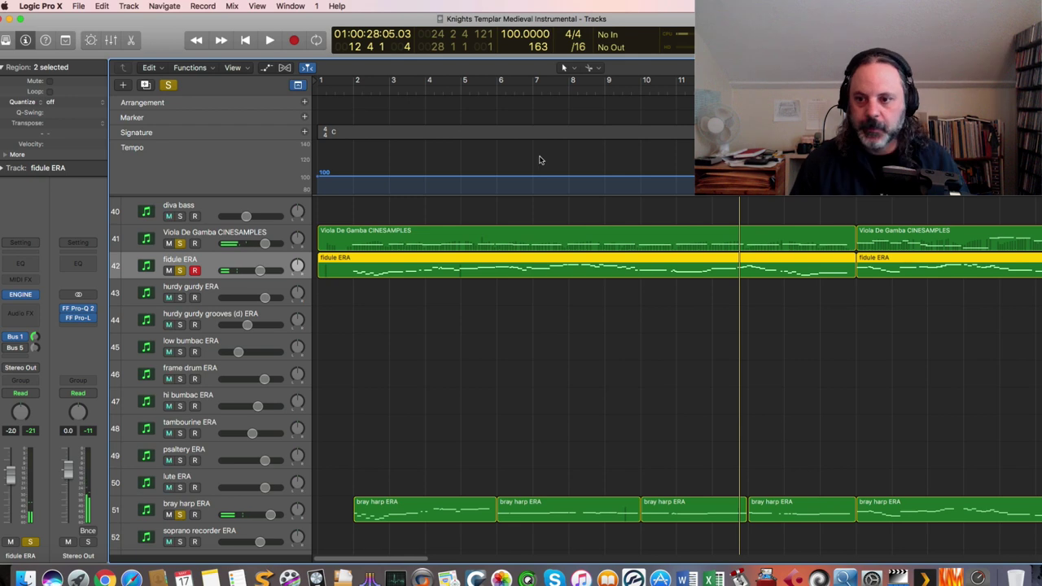
pyautogui.press('space')
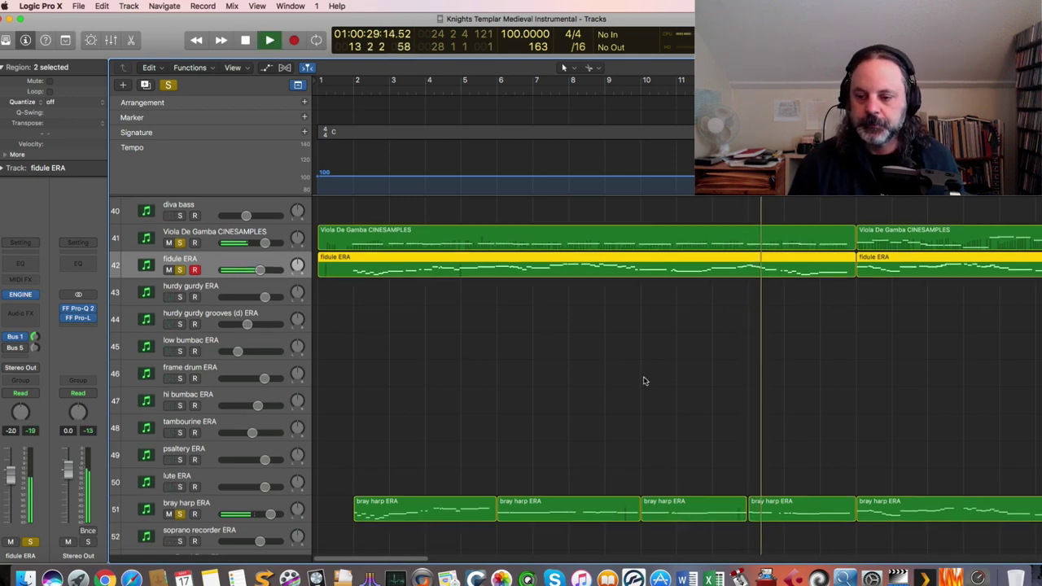
pyautogui.scroll(-1, 644, 380)
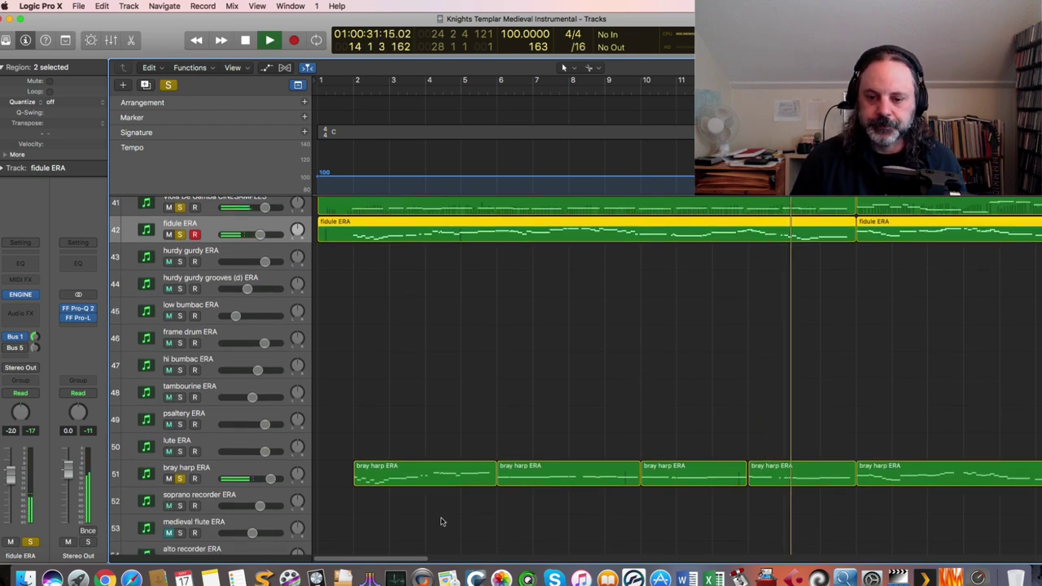
pyautogui.scroll(-1, 428, 533)
pyautogui.moveTo(407, 560); pyautogui.dragTo(442, 558)
pyautogui.press('space')
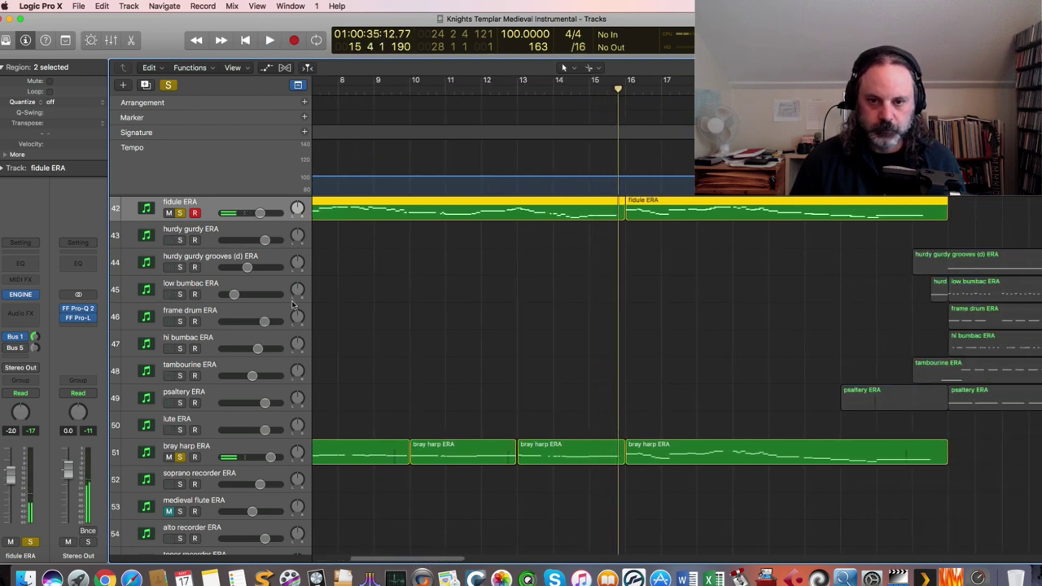
# Open the fidule ERA region that ends at bar 16 in the Piano Roll, play its closing phrase, and close the editor
pyautogui.click(375, 299)
pyautogui.click(420, 206)
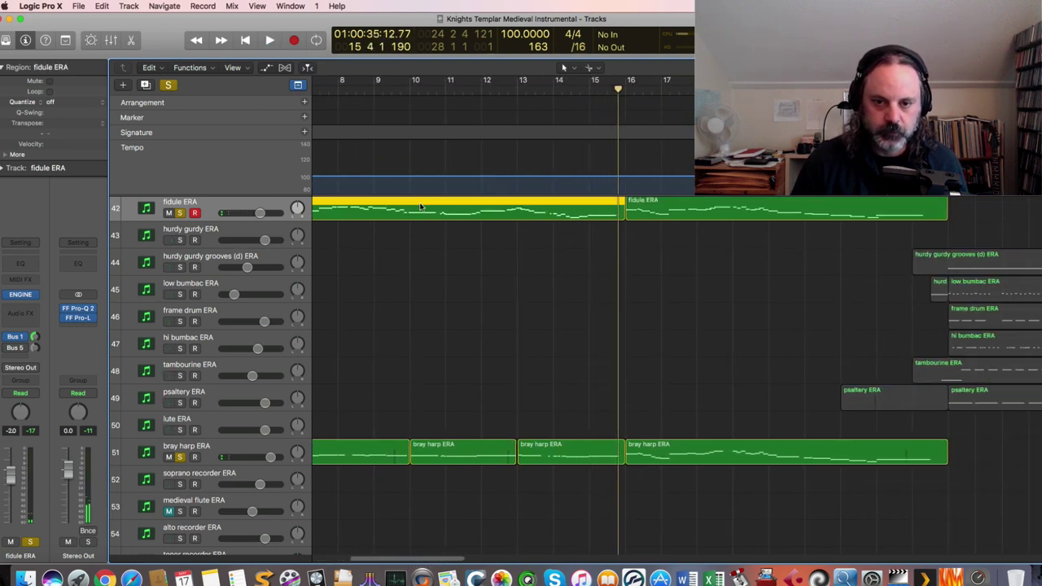
pyautogui.doubleClick(420, 206)
pyautogui.click(567, 315)
pyautogui.press('space')
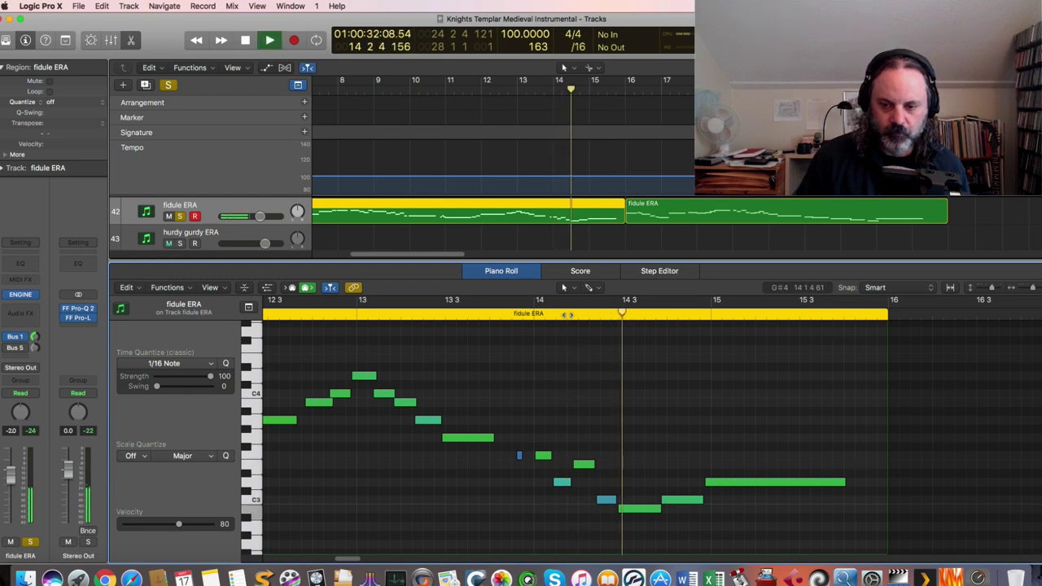
pyautogui.press('space')
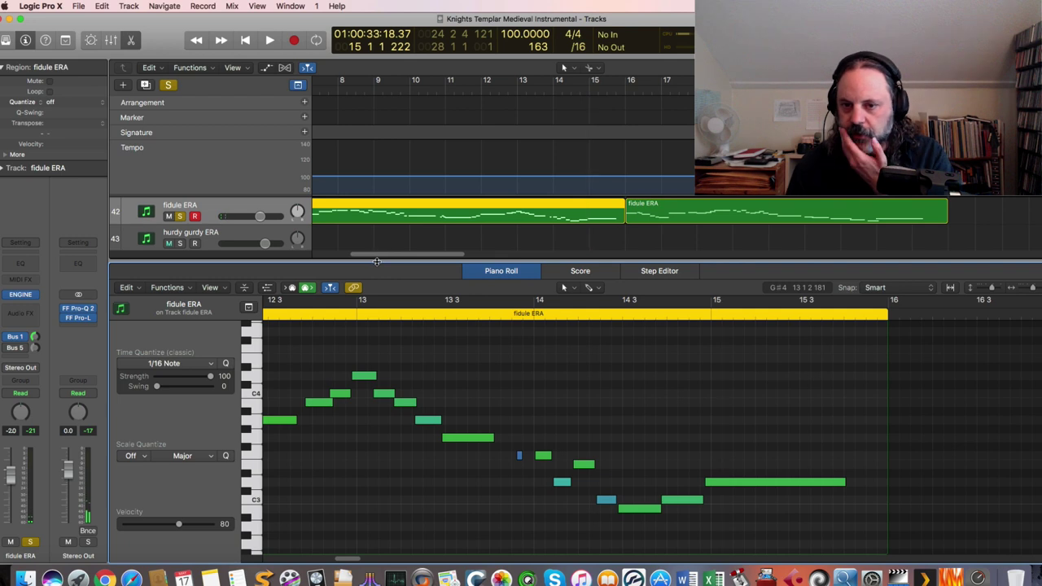
pyautogui.press('e')
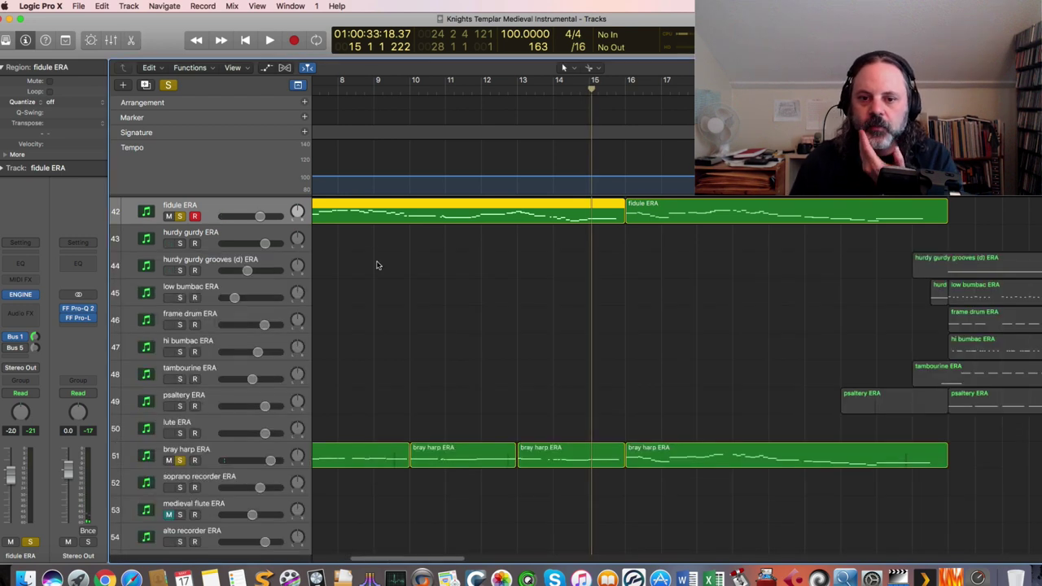
# Play the soloed tracks from bar 13 beat 3 and stop in bar 14
pyautogui.click(536, 87)
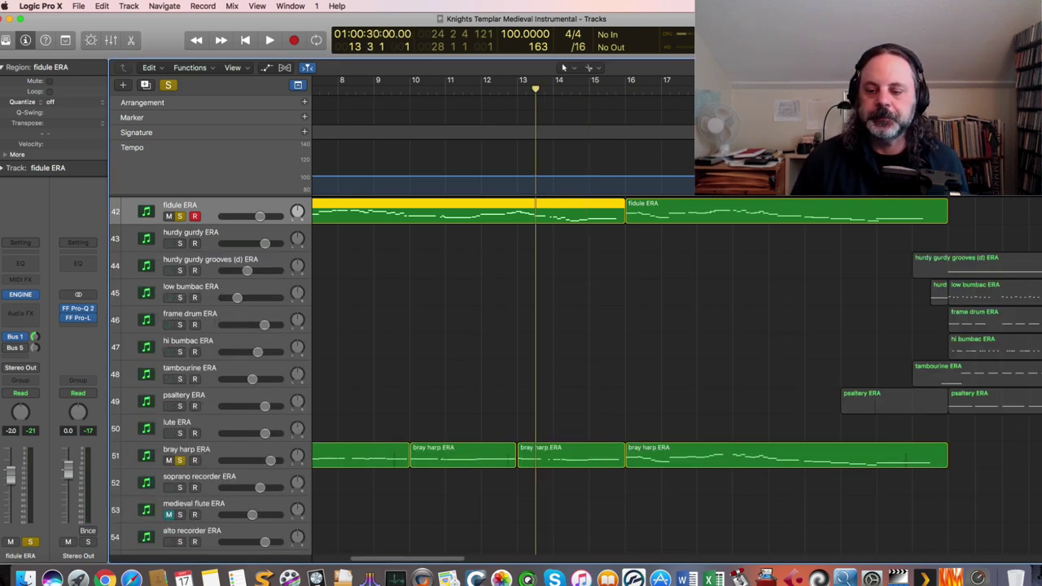
pyautogui.press('space')
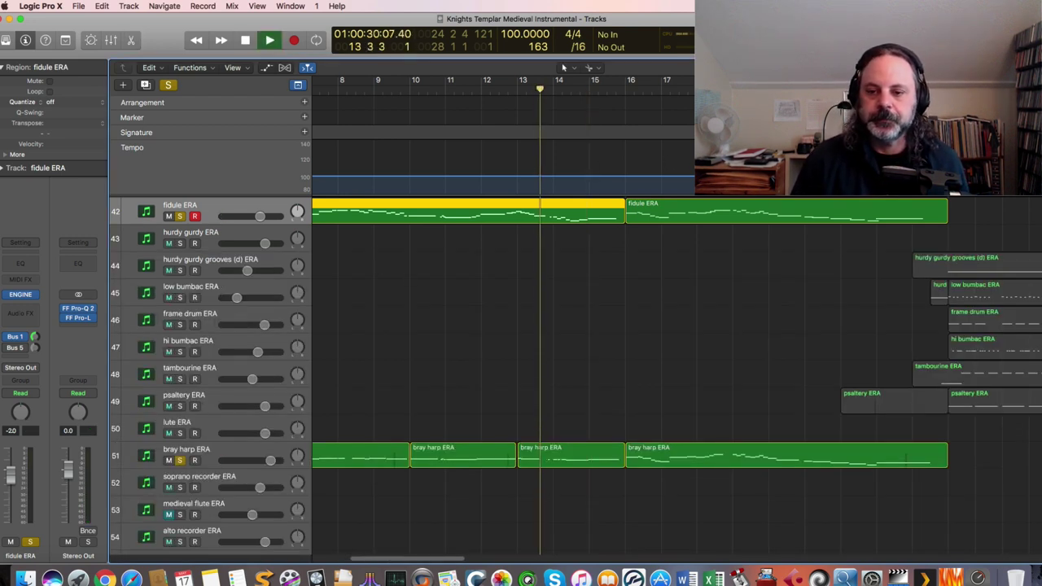
pyautogui.press('space')
# Turn off solo on fidule ERA, bray harp ERA, Viola De Gamba CINESAMPLES and bass recorder ERA
pyautogui.click(179, 217)
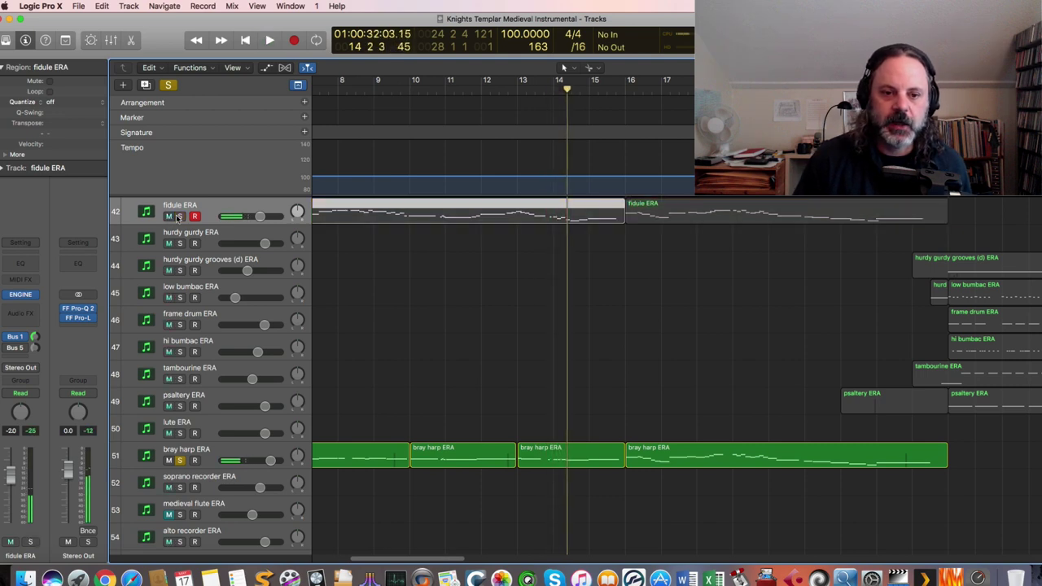
pyautogui.click(180, 461)
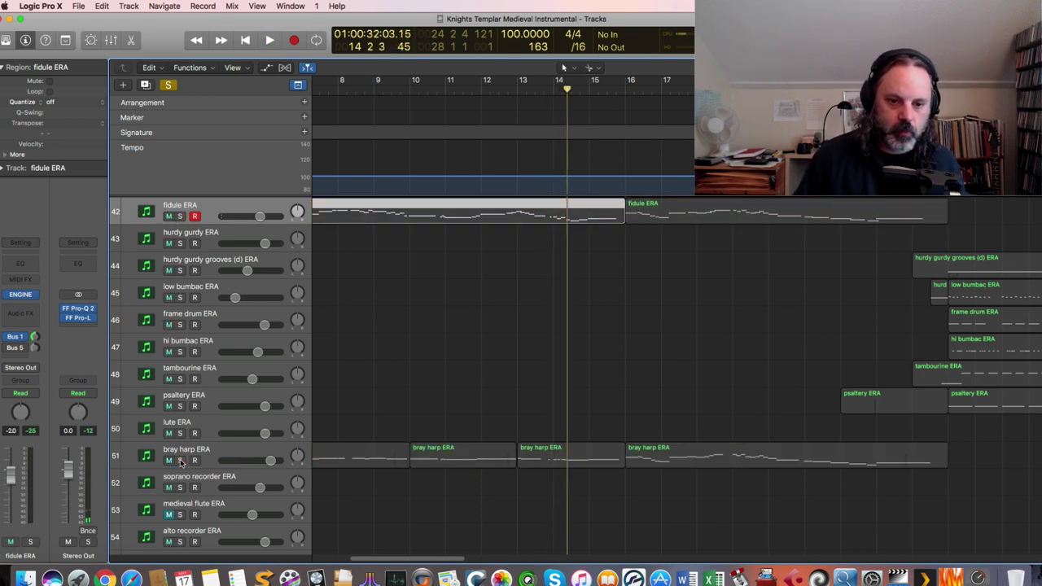
pyautogui.scroll(5, 186, 278)
pyautogui.click(179, 321)
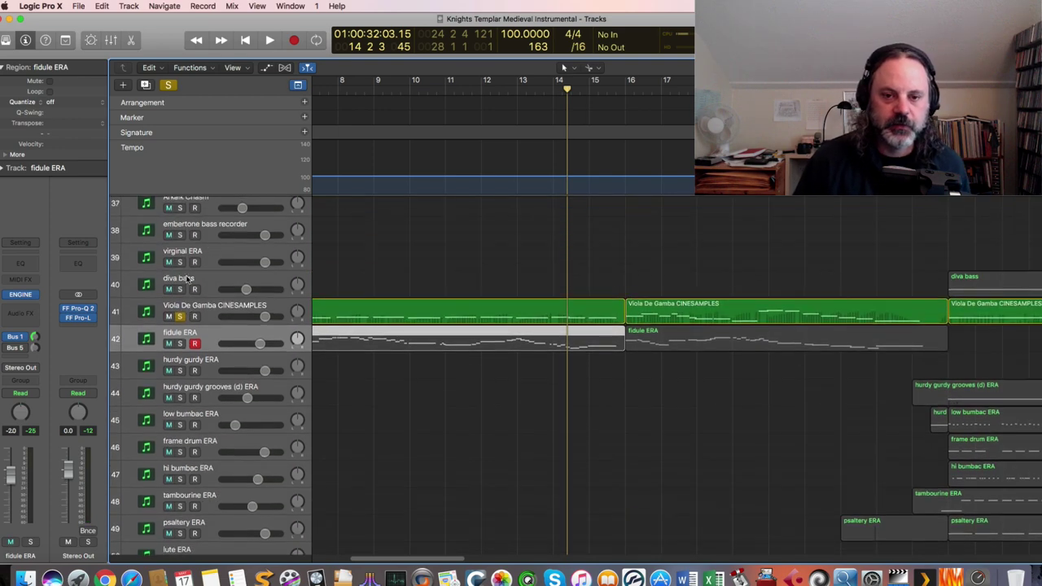
pyautogui.click(179, 321)
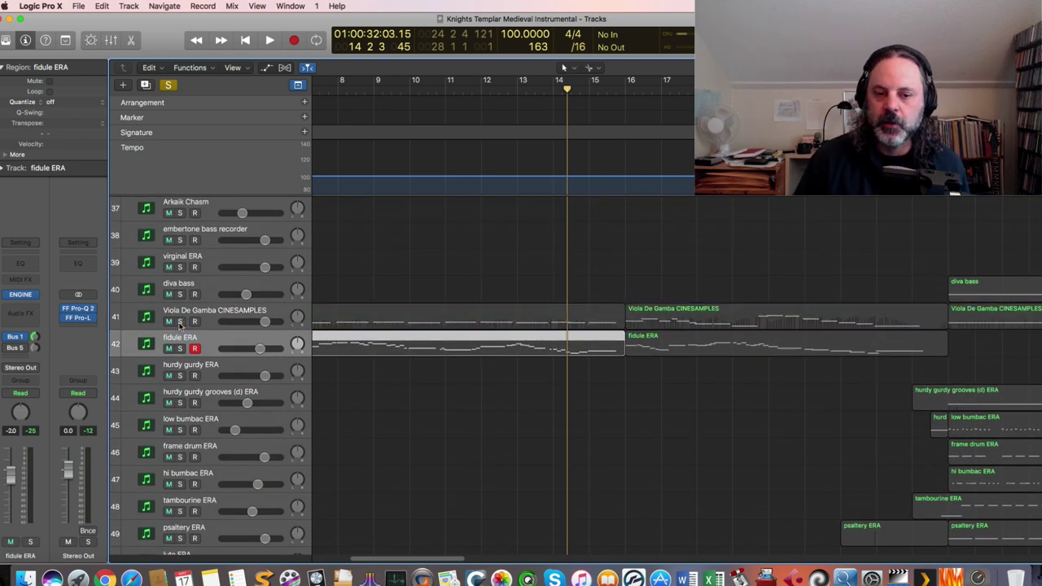
pyautogui.scroll(-10, 185, 350)
# Play the full arrangement from bar 14 into bar 16, and restart briefly just before bar 16
pyautogui.press('space')
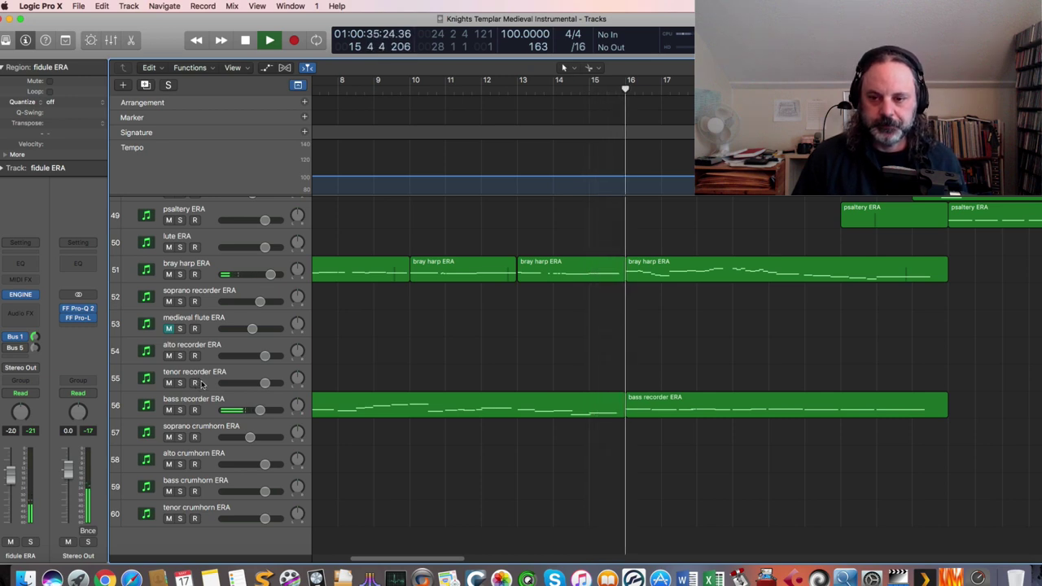
pyautogui.press('space')
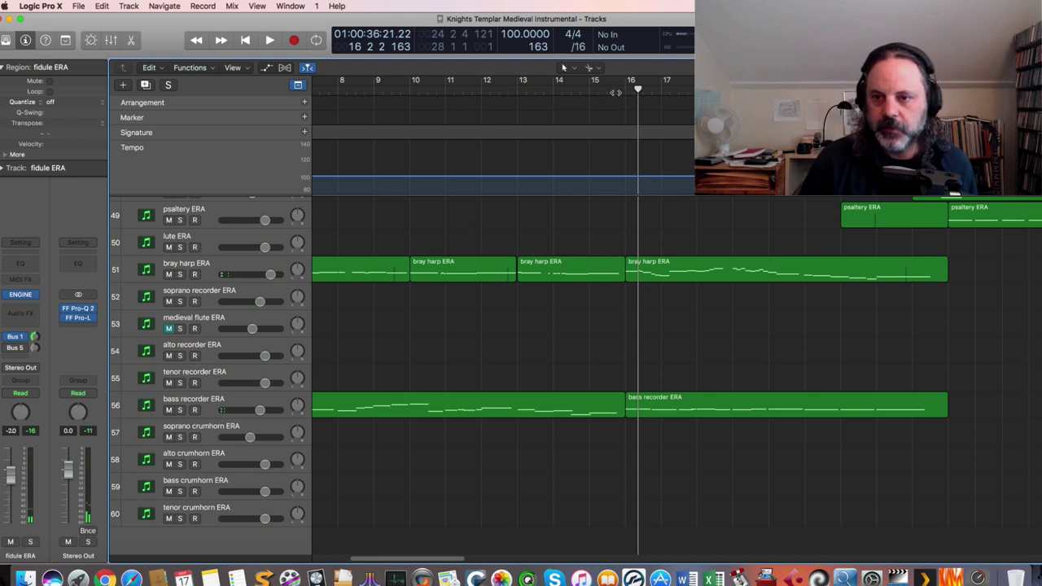
pyautogui.hotkey('shift', 'space')
pyautogui.press('space')
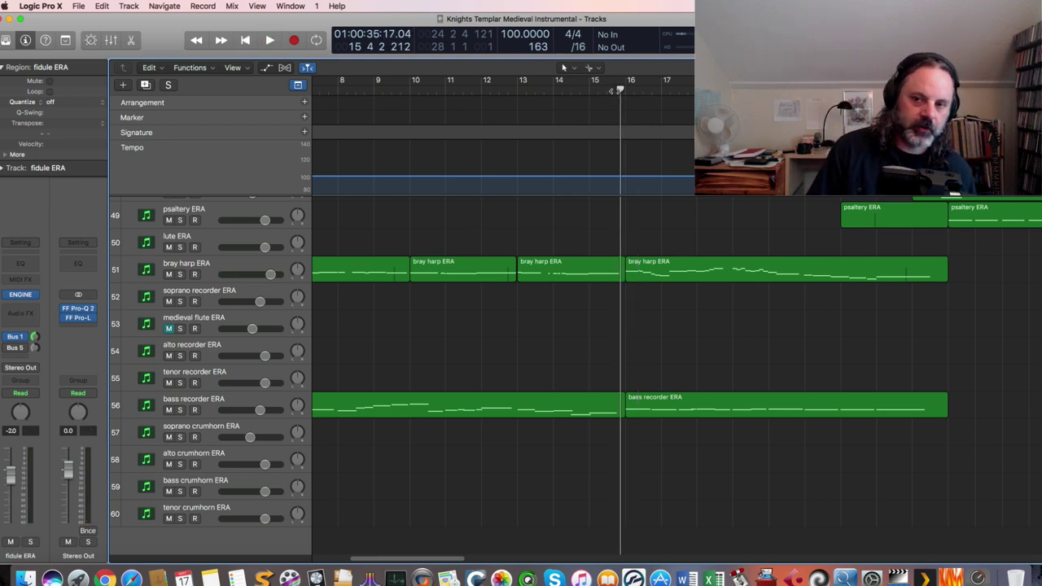
# Play the full arrangement from bar 15 beat 4 into bar 20 while looking over the upcoming ERA regions through bar 24
pyautogui.press('space')
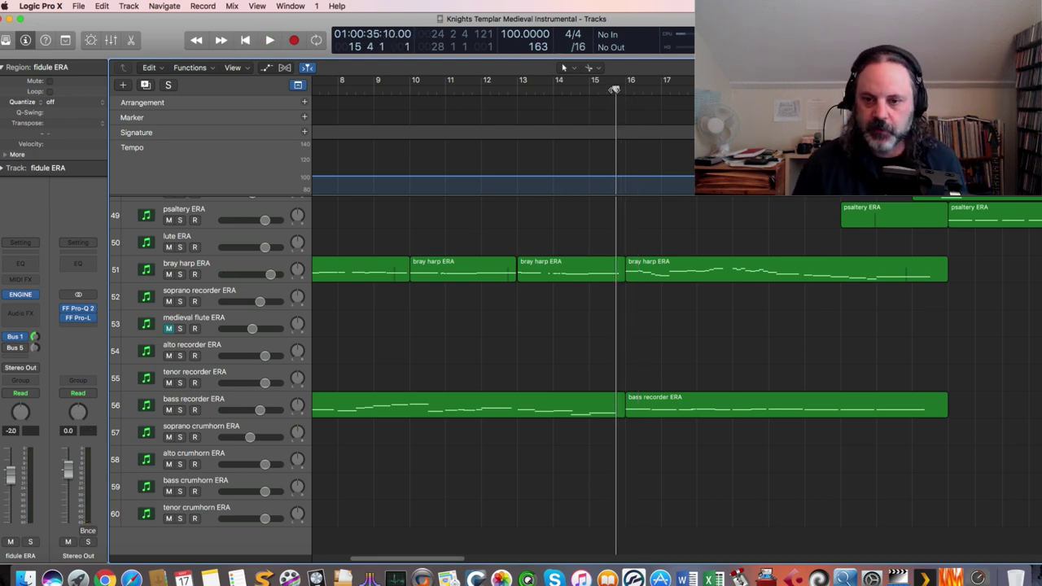
pyautogui.press('space')
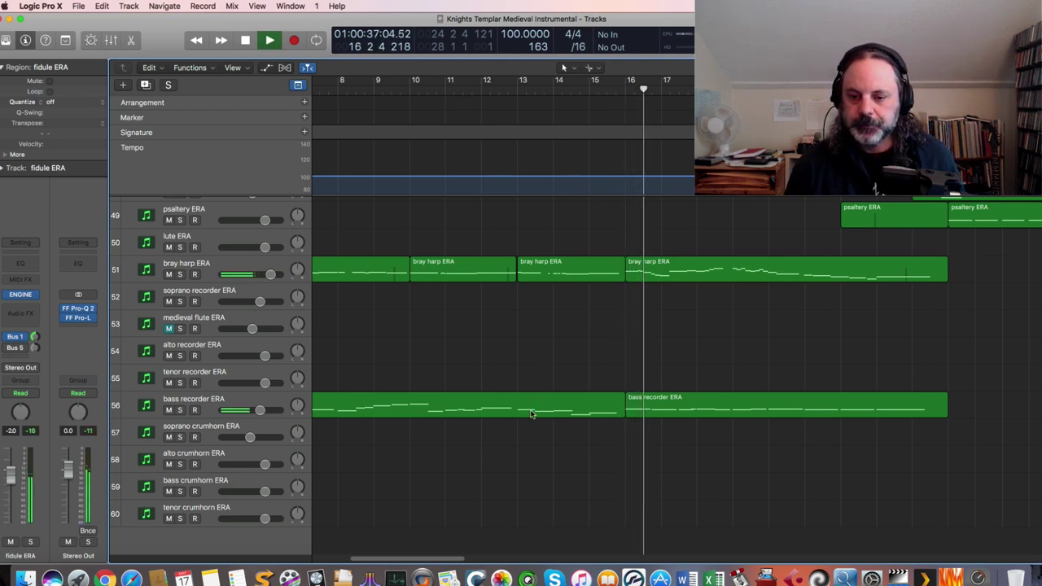
pyautogui.moveTo(433, 559); pyautogui.dragTo(469, 556)
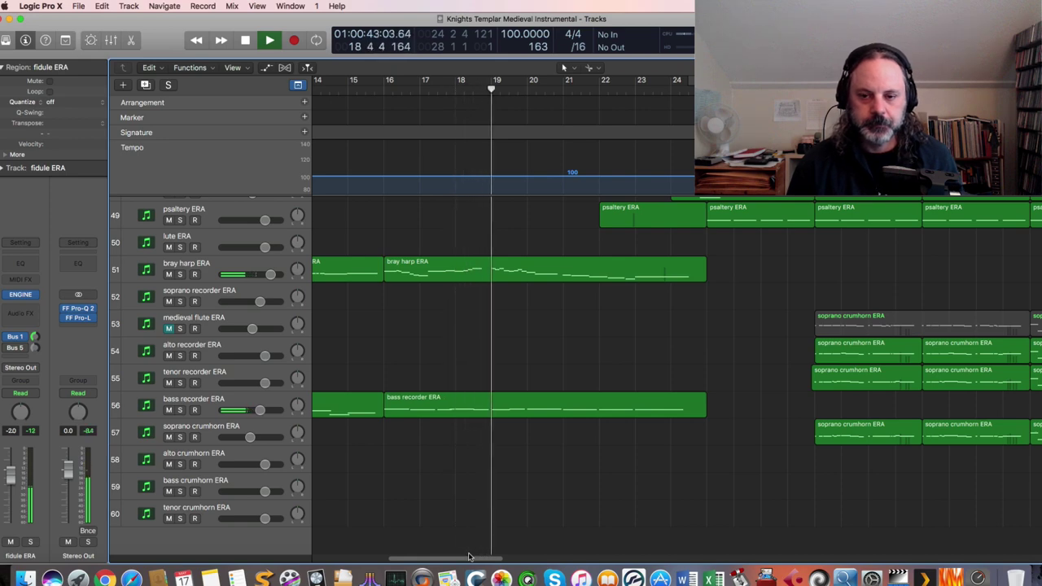
pyautogui.scroll(3, 458, 434)
pyautogui.scroll(7, 458, 434)
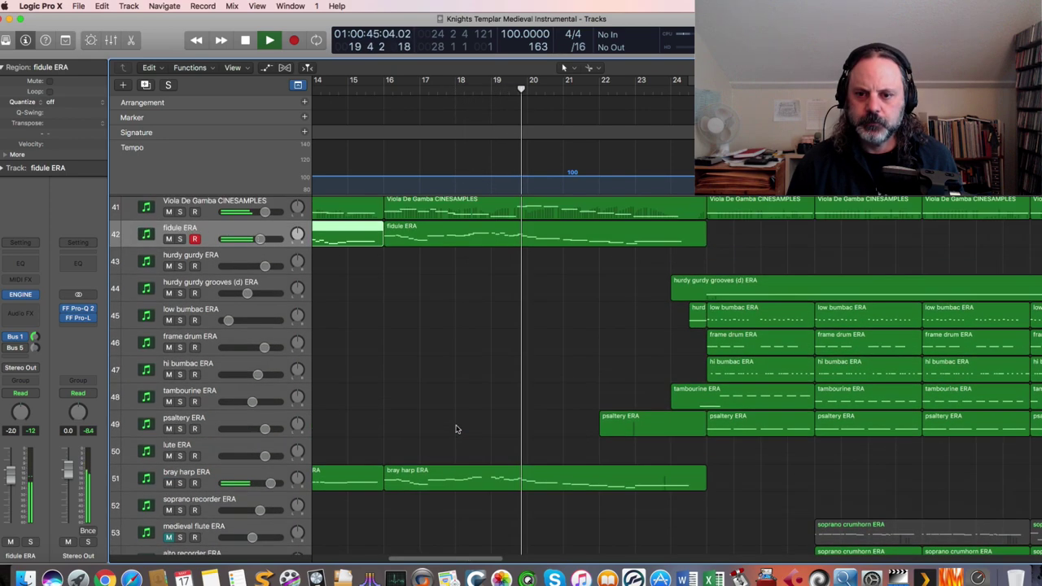
pyautogui.press('space')
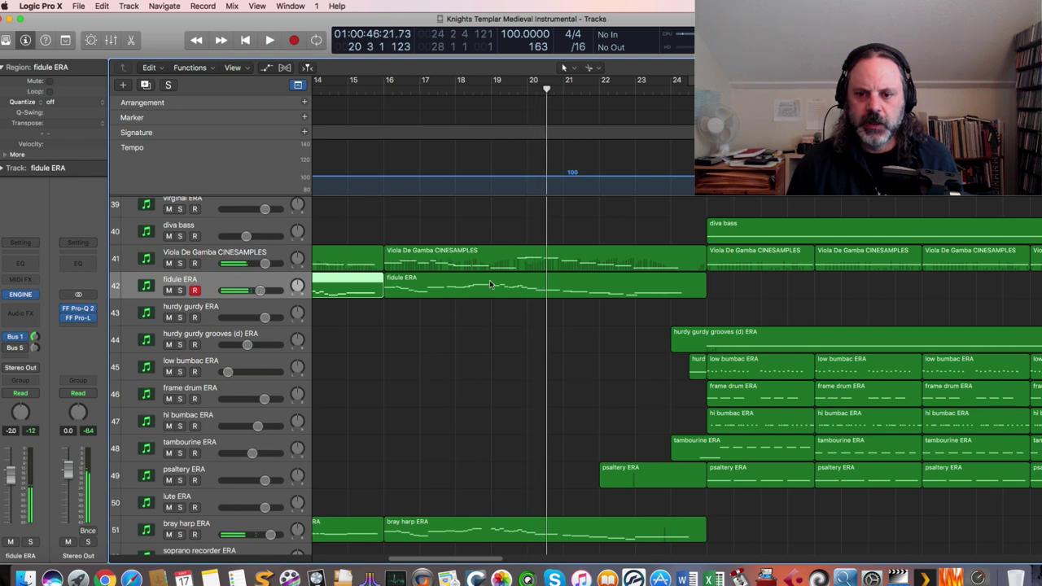
# Open the fidule ERA region starting at bar 16 in the Piano Roll and briefly play it from bar 18 beat 4
pyautogui.doubleClick(499, 286)
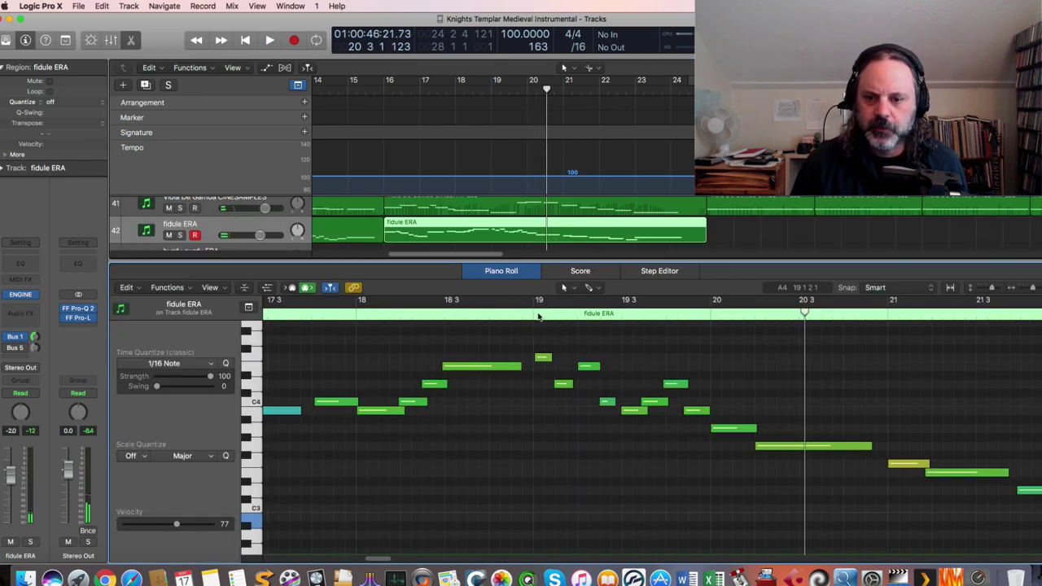
pyautogui.click(513, 314)
pyautogui.press('space')
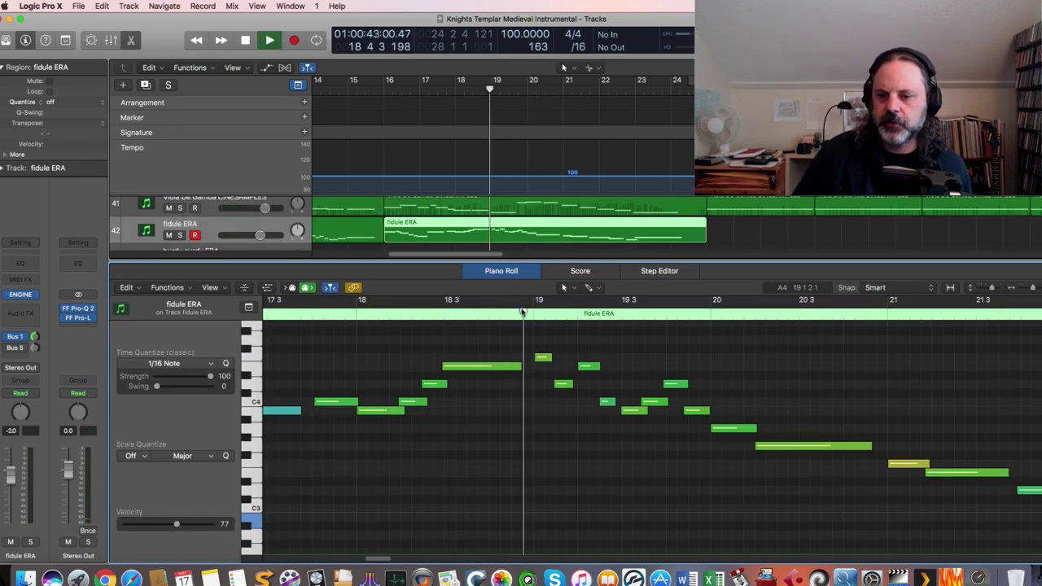
pyautogui.press('space')
# Audition fidule ERA in solo from bar 18 beat 4, turn its solo off during playback, and close the Piano Roll
pyautogui.click(522, 314)
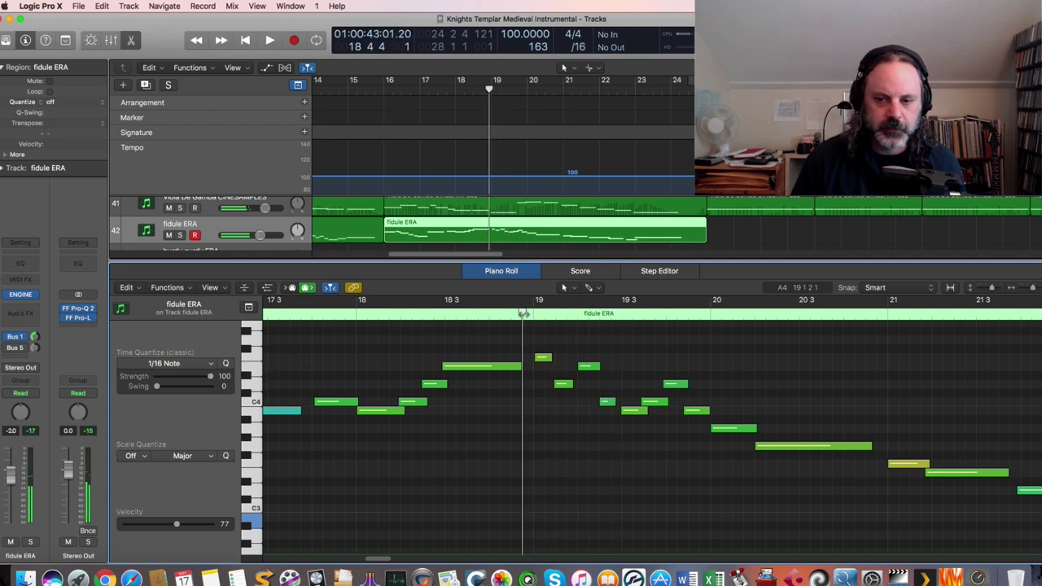
pyautogui.press('s')
pyautogui.press('space')
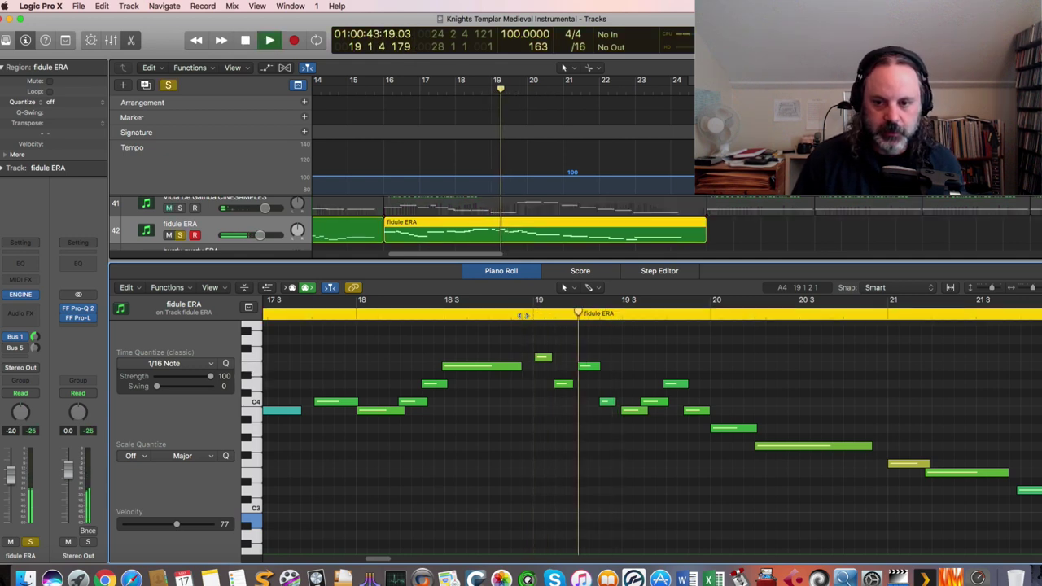
pyautogui.press('s')
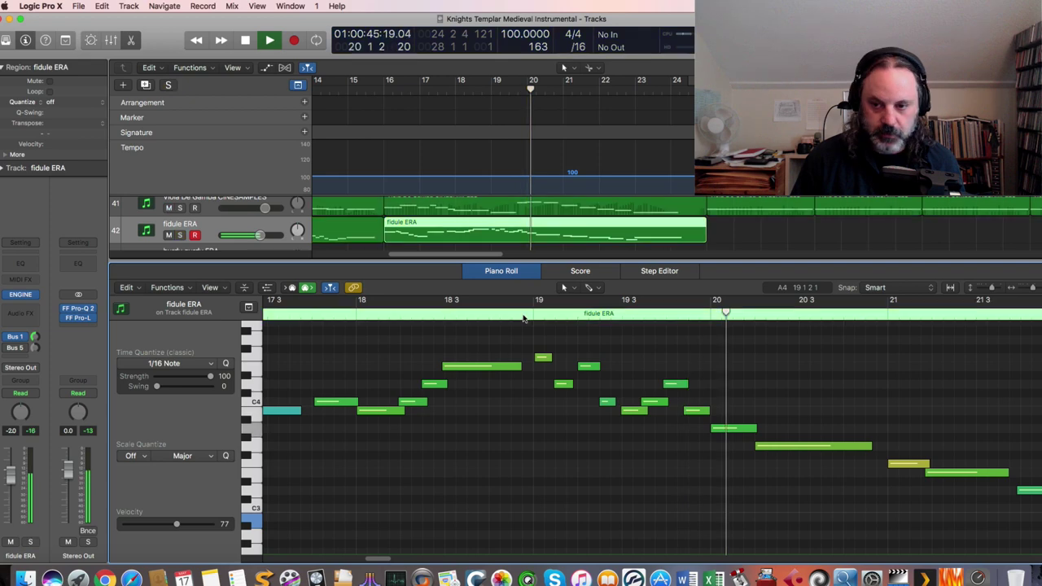
pyautogui.press('e')
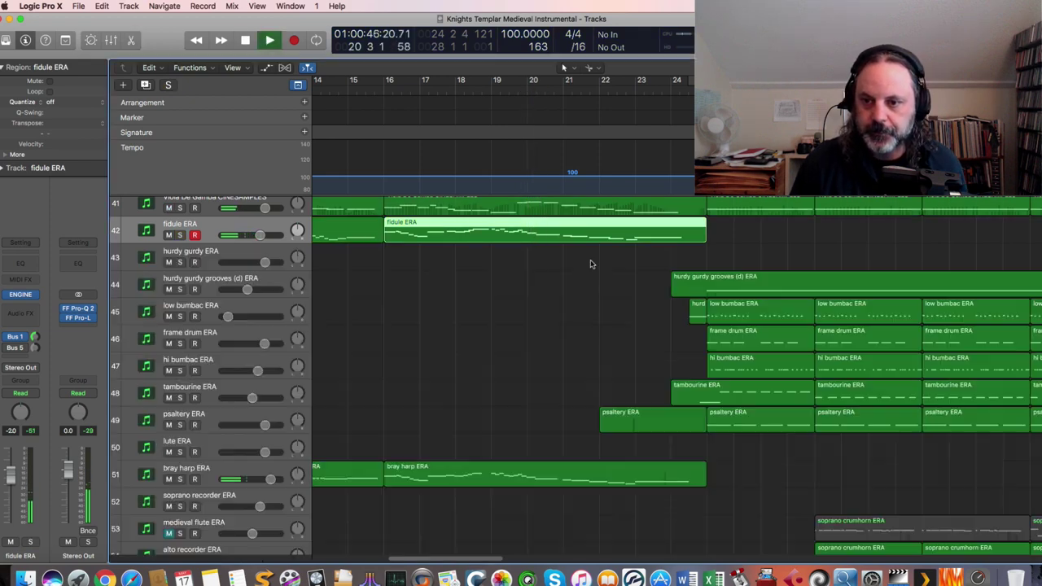
# Play the full arrangement through the tempo and meter change at bar 25, and replay the transition from bar 24 beat 4
pyautogui.scroll(2, 603, 350)
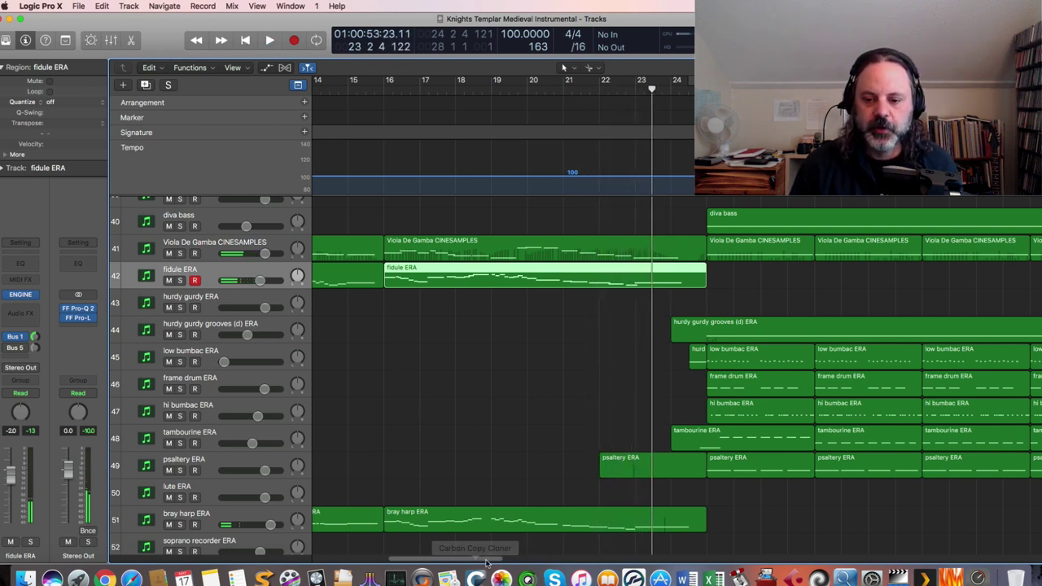
pyautogui.hscroll(6, 503, 213)
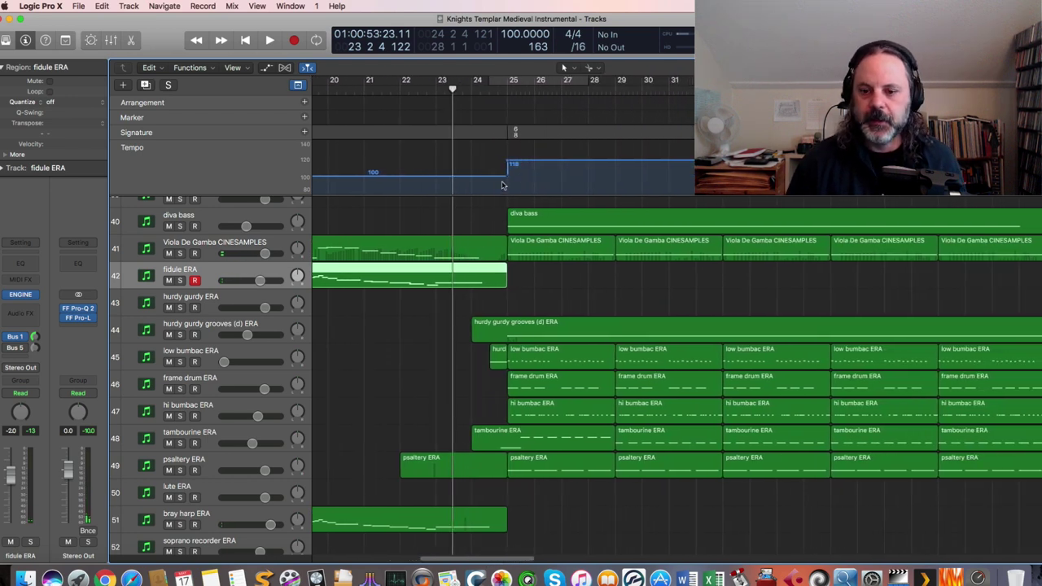
pyautogui.press('space')
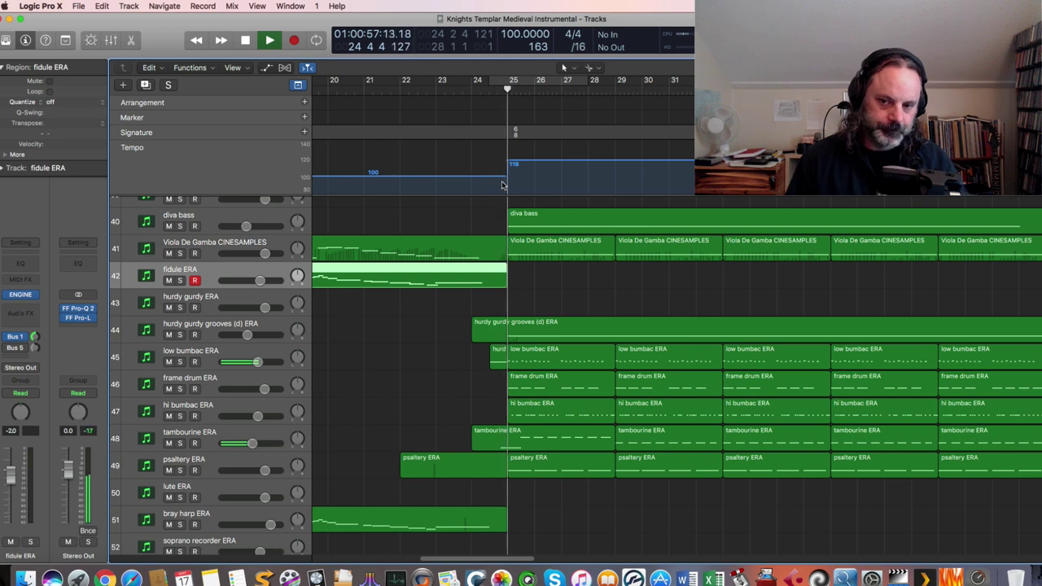
pyautogui.press('space')
pyautogui.click(497, 91)
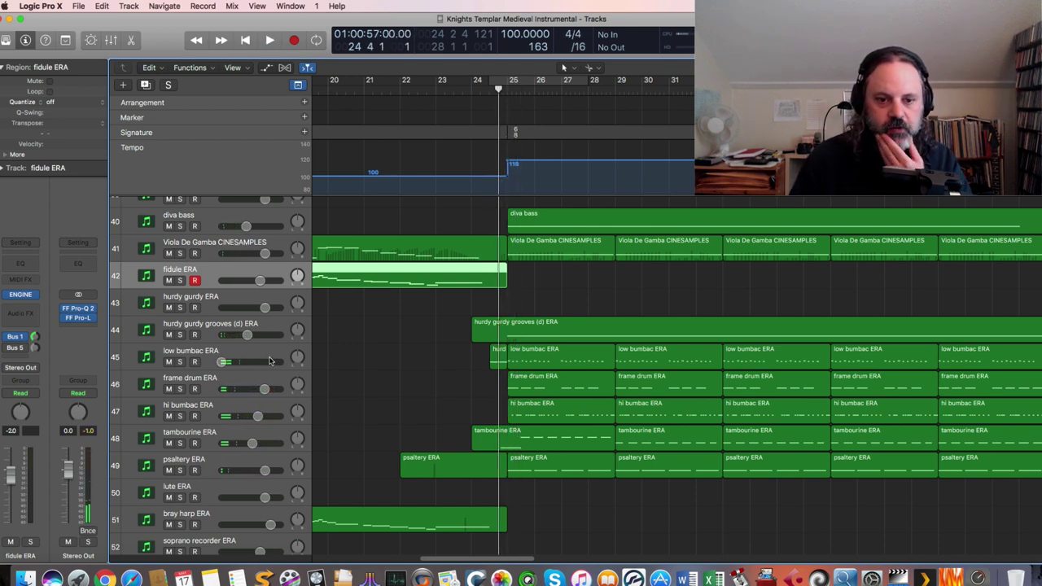
# Solo the percussion tracks low bumbac ERA, frame drum ERA, hi bumbac ERA and tambourine ERA
pyautogui.click(180, 362)
pyautogui.click(179, 389)
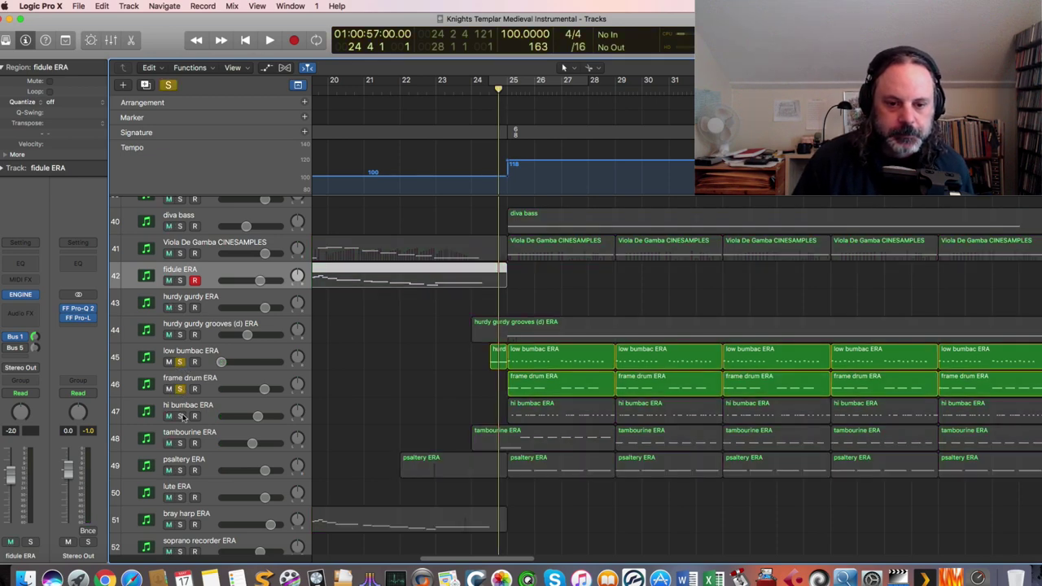
pyautogui.click(180, 417)
pyautogui.click(180, 444)
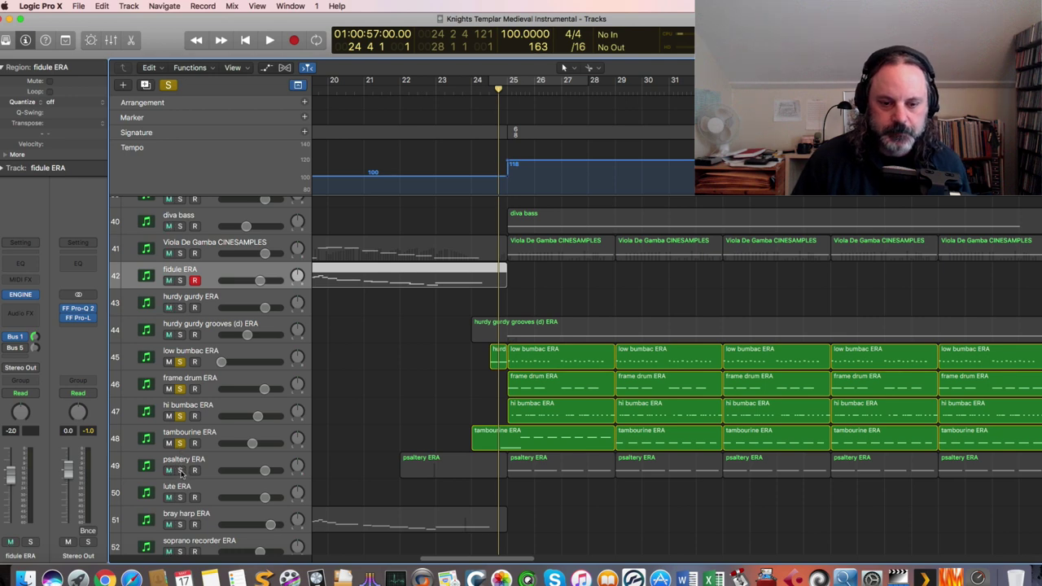
# Audition psaltery ERA alone in place of the four soloed percussion tracks, and turn off its solo after stopping playback
pyautogui.click(183, 464)
pyautogui.click(180, 470)
pyautogui.click(180, 444)
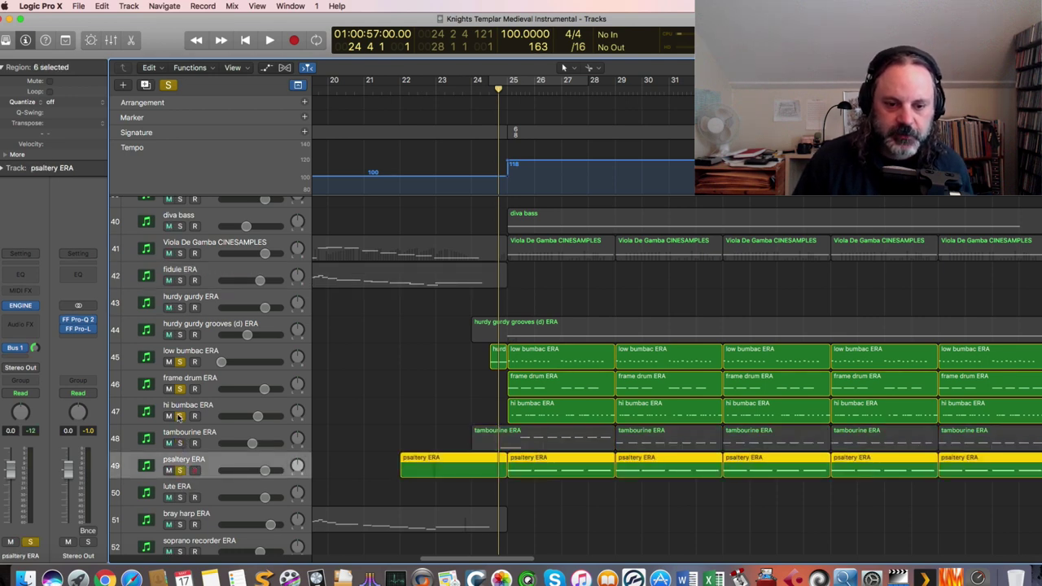
pyautogui.click(180, 416)
pyautogui.click(180, 389)
pyautogui.click(180, 362)
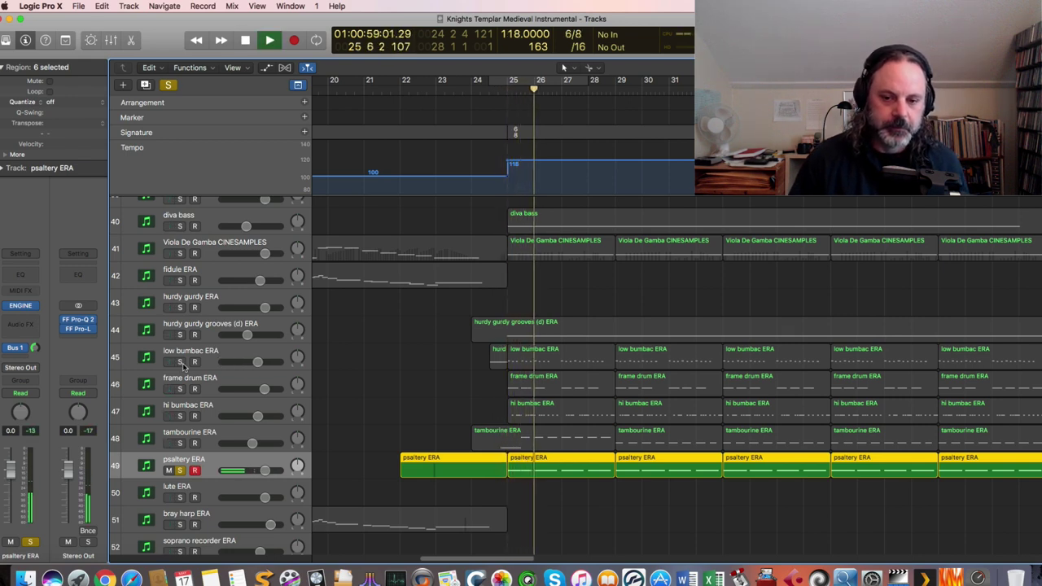
pyautogui.press('space')
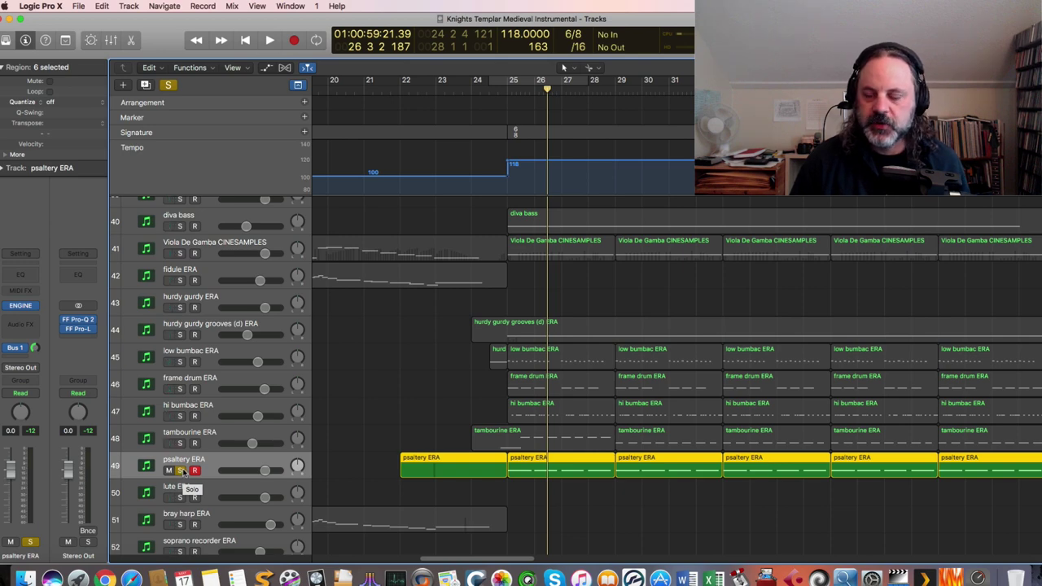
pyautogui.click(181, 471)
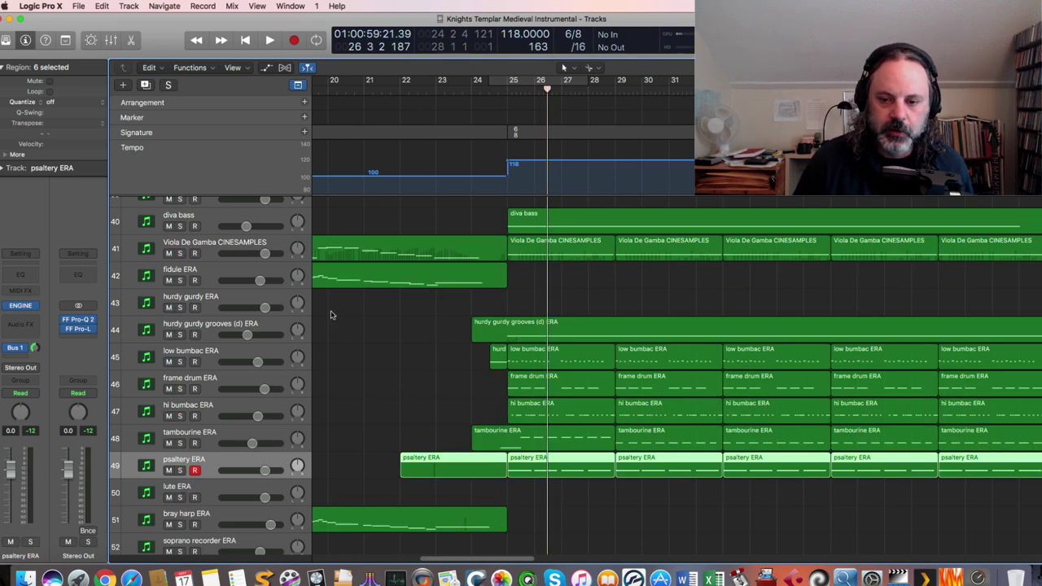
# Solo tambourine ERA, hi bumbac ERA, frame drum ERA and low bumbac ERA, and play them from bar 24 beat 4
pyautogui.click(499, 88)
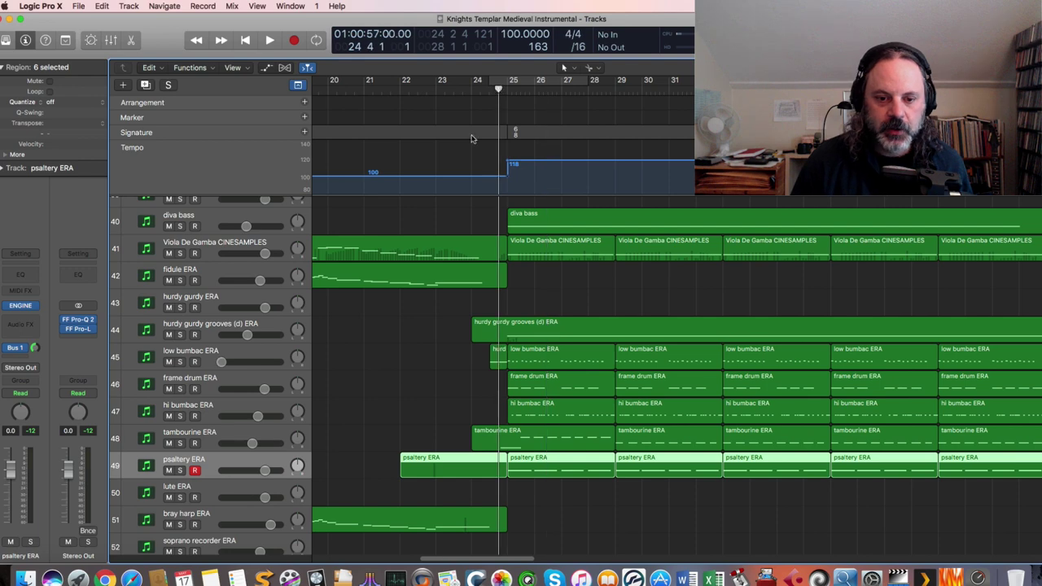
pyautogui.click(180, 443)
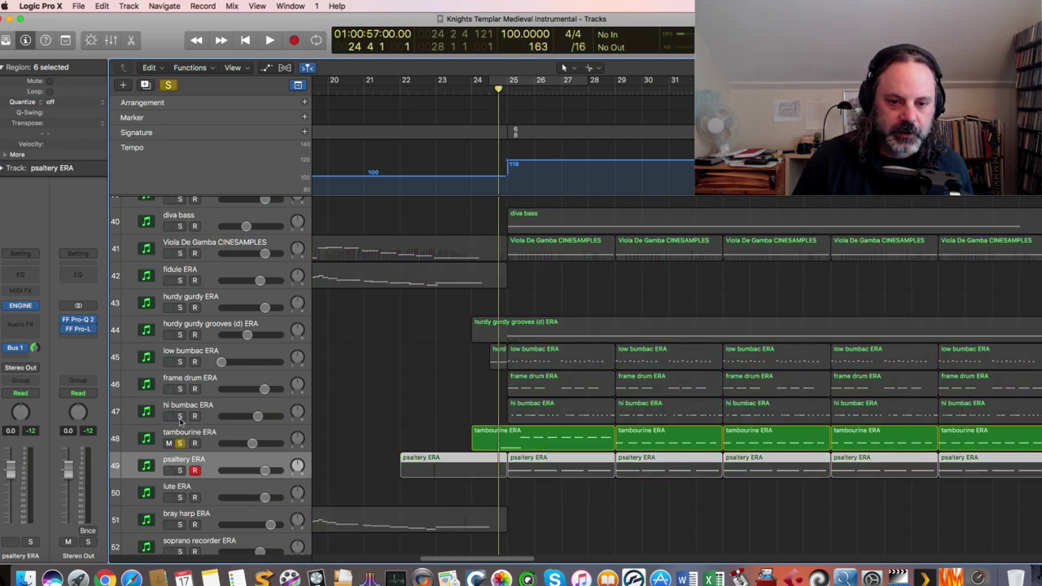
pyautogui.click(180, 416)
pyautogui.click(179, 389)
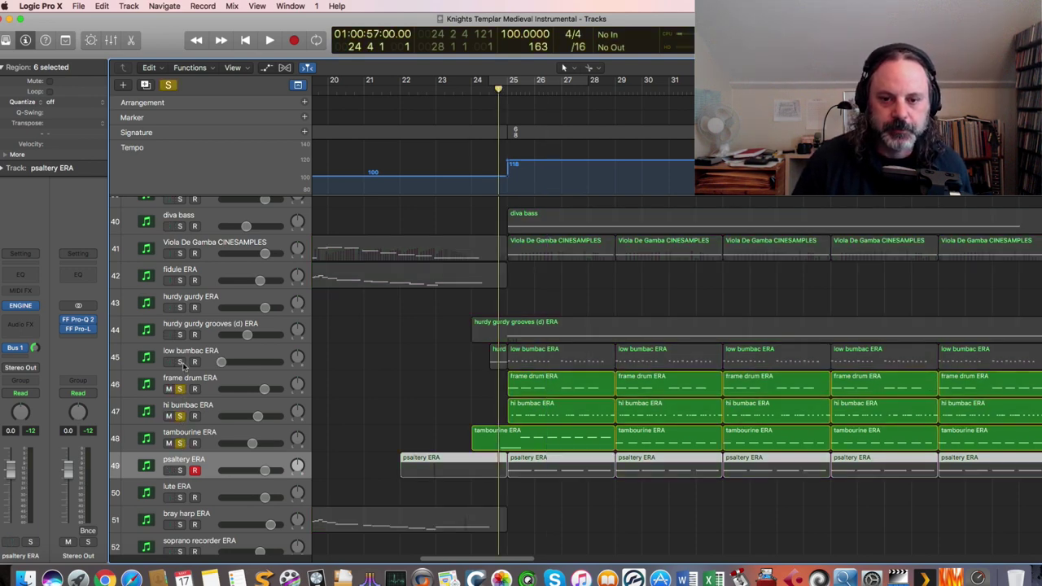
pyautogui.click(180, 362)
pyautogui.press('space')
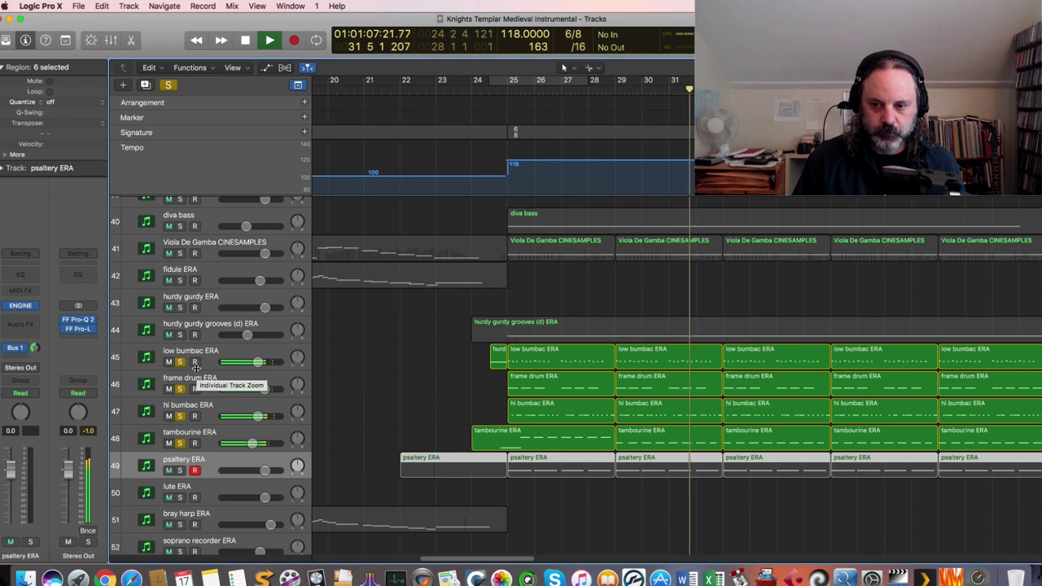
# Turn off solo on hi bumbac ERA and low bumbac ERA and audition only frame drum ERA and tambourine ERA from around bar 24 beat 3
pyautogui.click(487, 91)
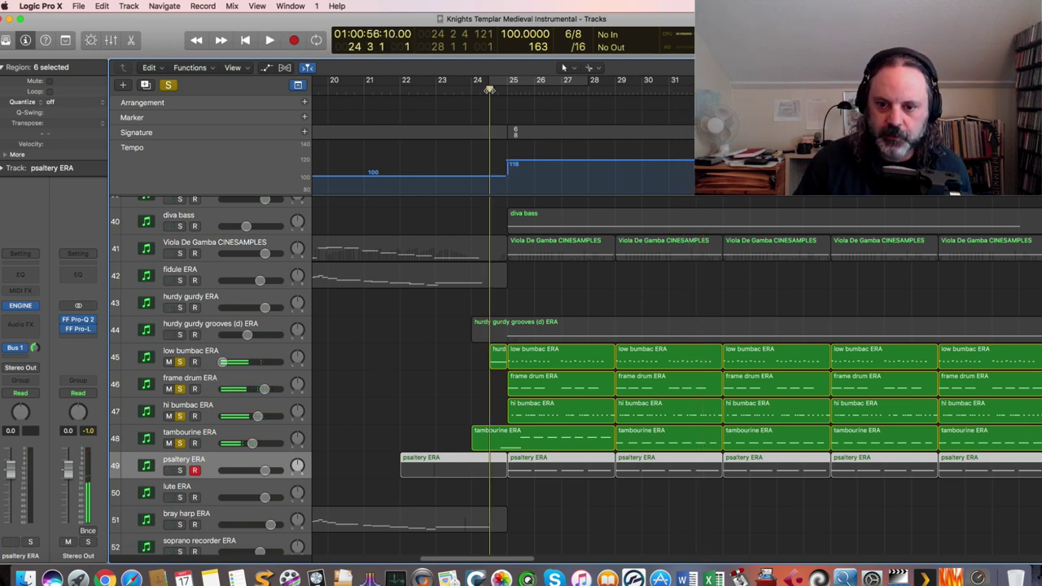
pyautogui.click(180, 416)
pyautogui.click(181, 362)
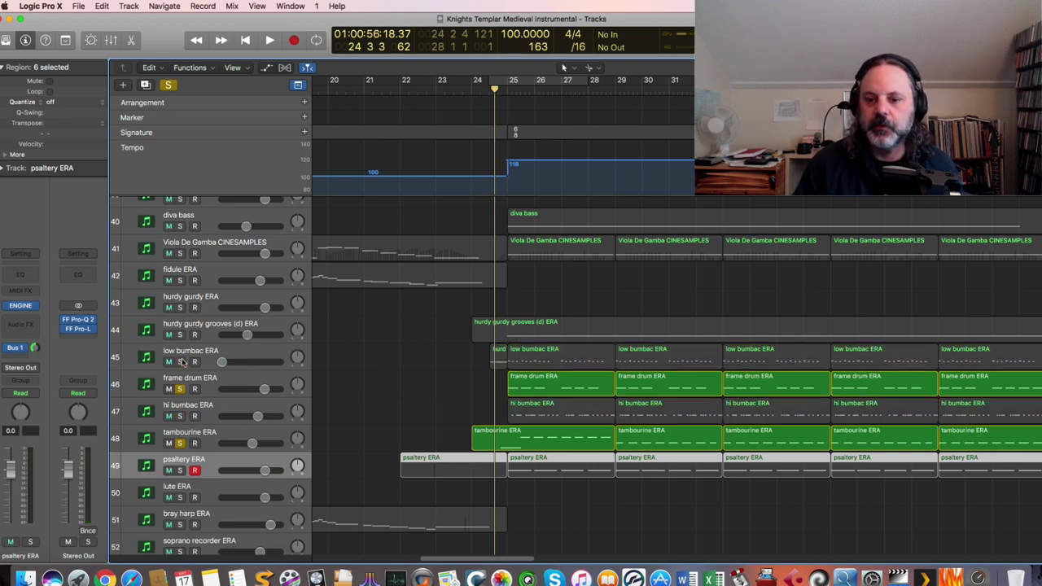
pyautogui.press('space')
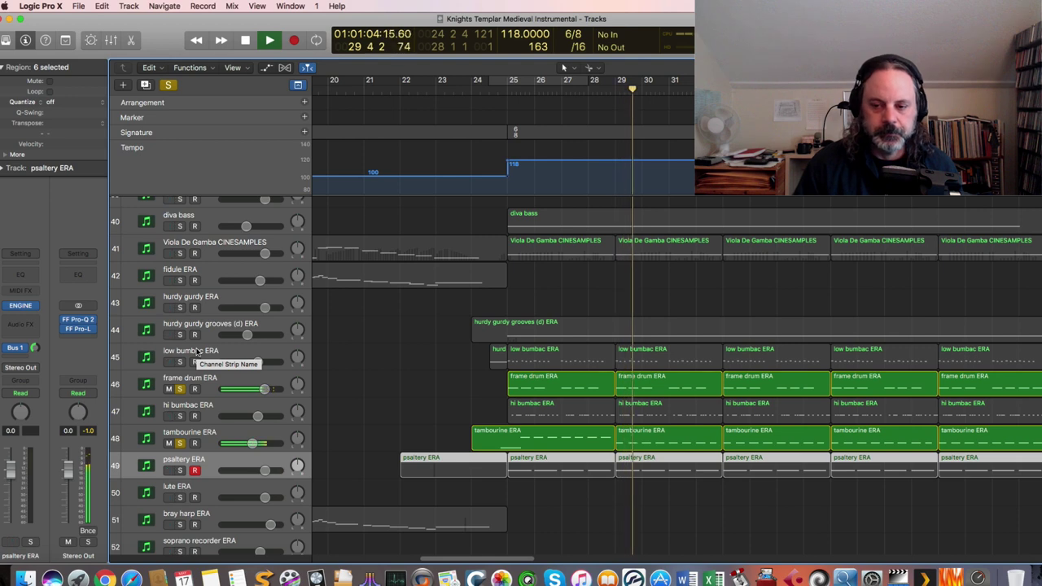
pyautogui.press('space')
# Clear the frame drum ERA and tambourine ERA solos and play the full arrangement from bar 24 beat 4
pyautogui.click(180, 389)
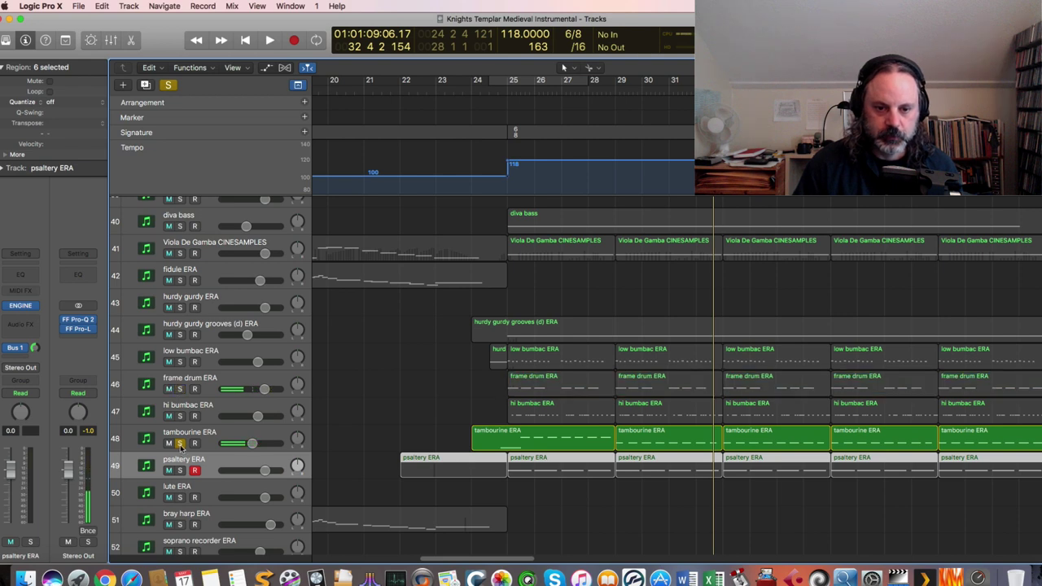
pyautogui.click(180, 442)
pyautogui.click(498, 88)
pyautogui.press('space')
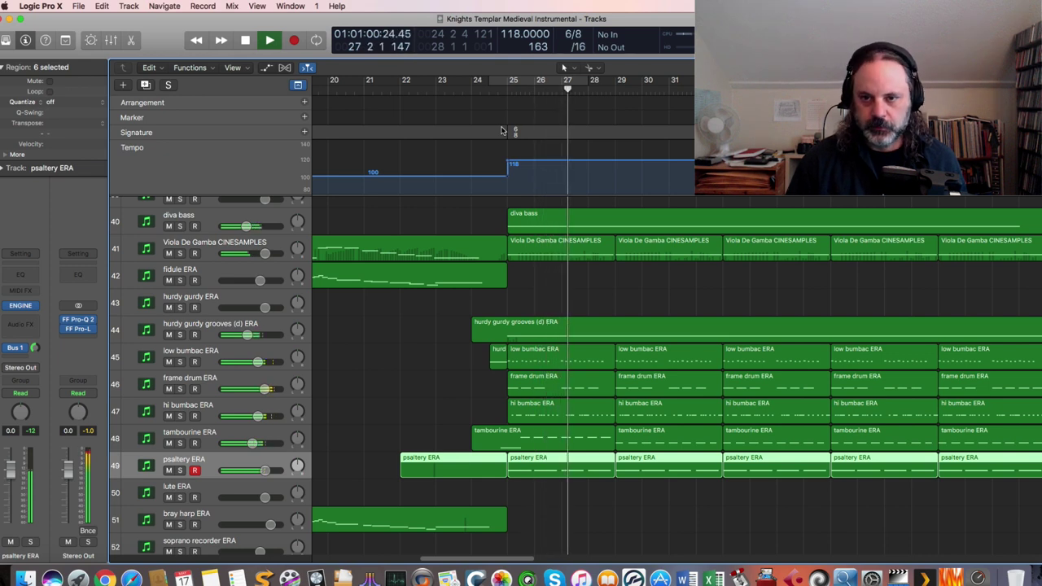
# Solo low bumbac ERA and hi bumbac ERA during playback, stop, and return the playhead to bar 24 beat 4
pyautogui.click(180, 361)
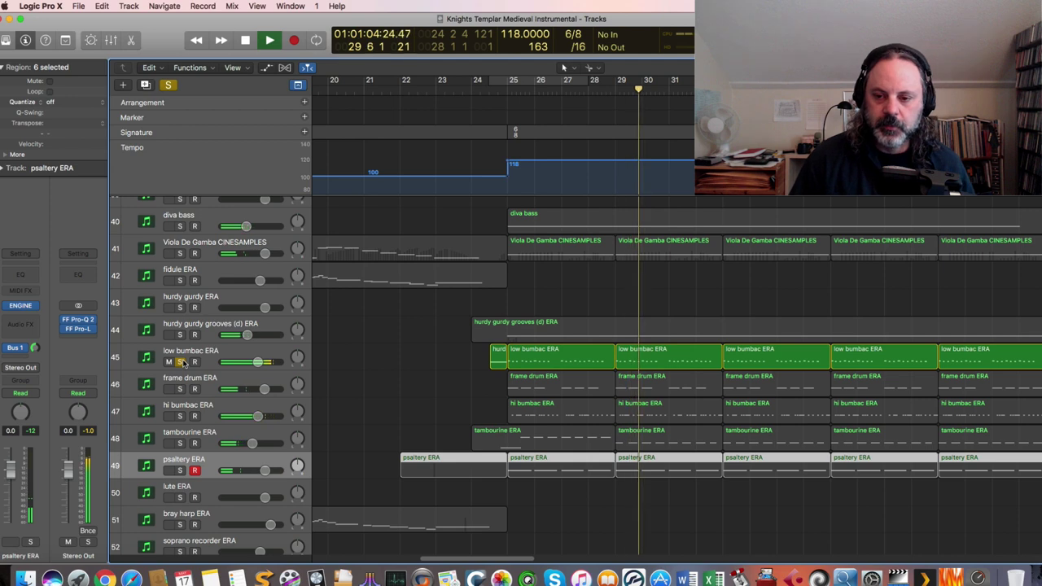
pyautogui.click(180, 416)
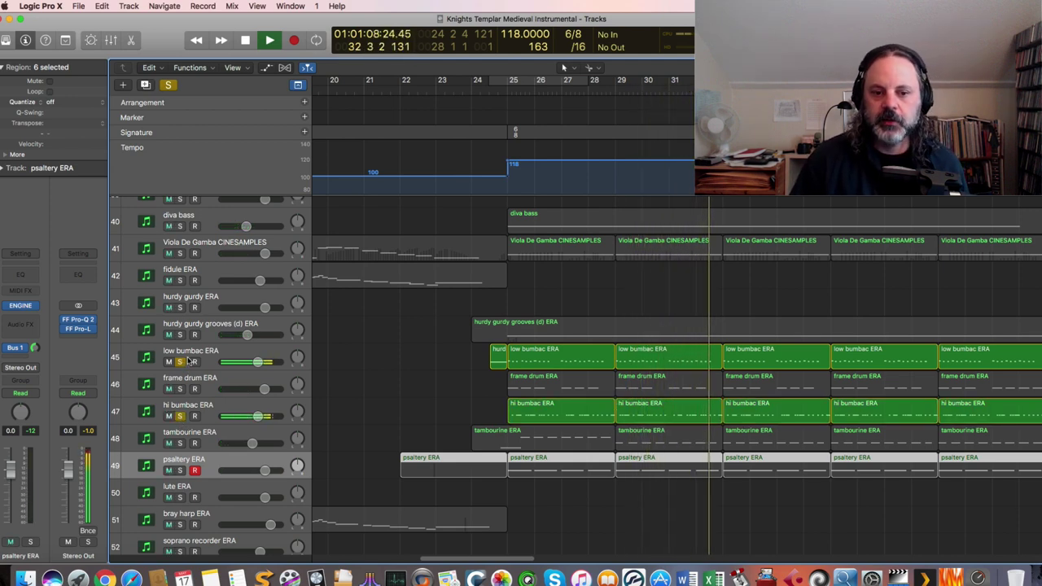
pyautogui.press('space')
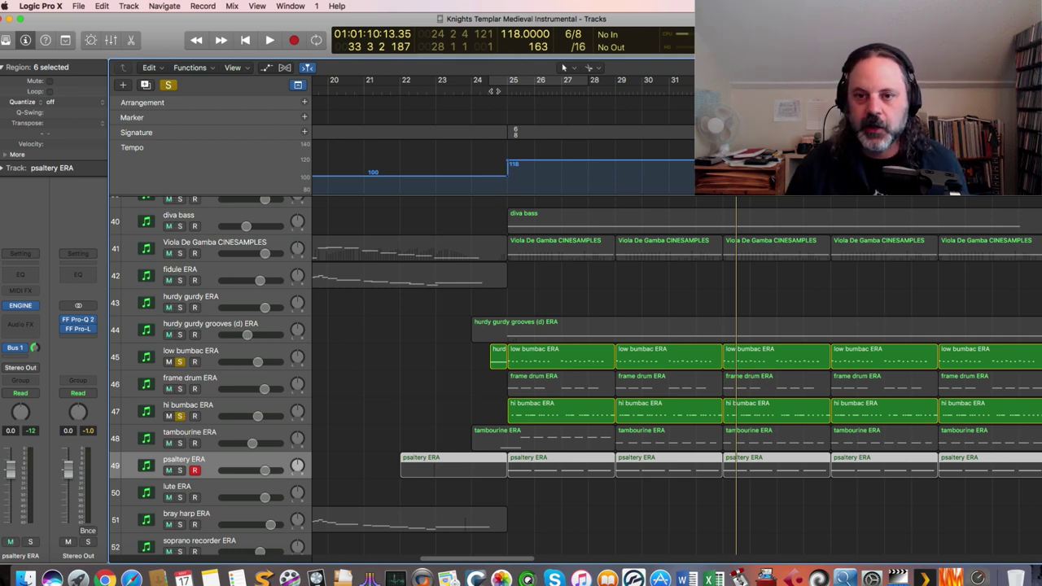
pyautogui.press('space')
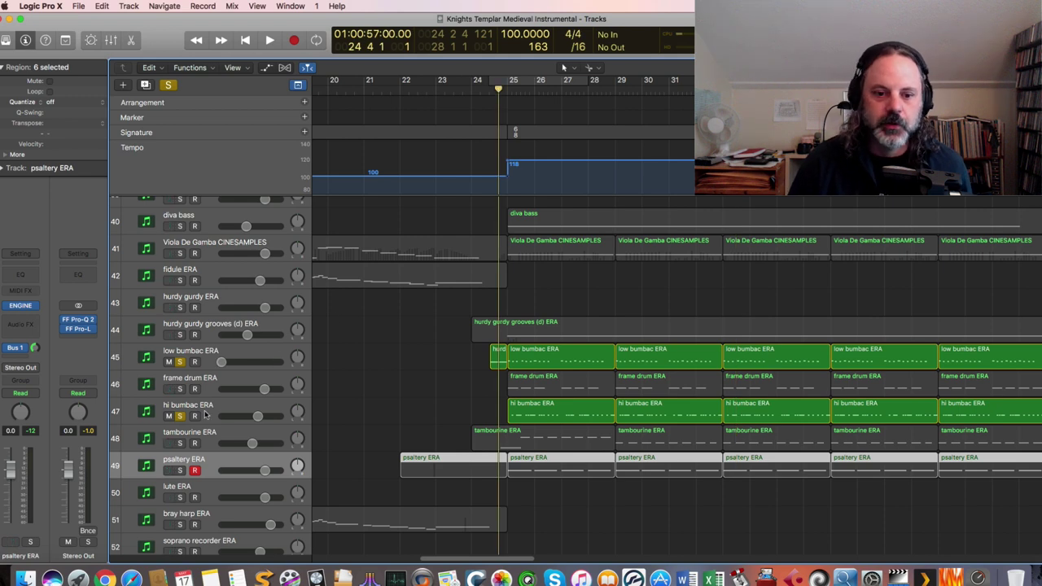
# Turn off solo on hi bumbac ERA and low bumbac ERA, and briefly play the full arrangement into bar 25
pyautogui.click(180, 416)
pyautogui.click(180, 362)
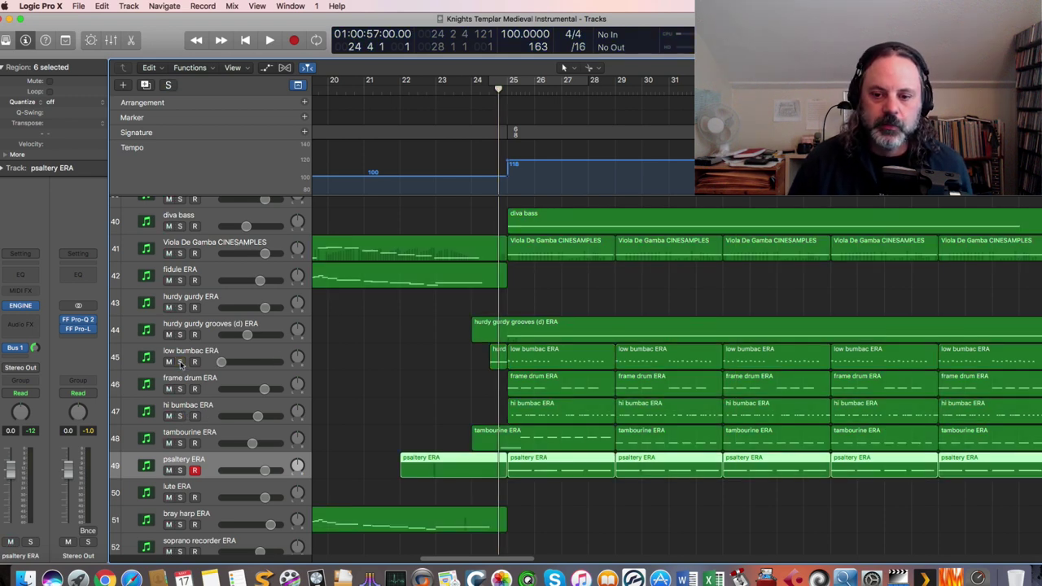
pyautogui.press('space')
pyautogui.press('space')
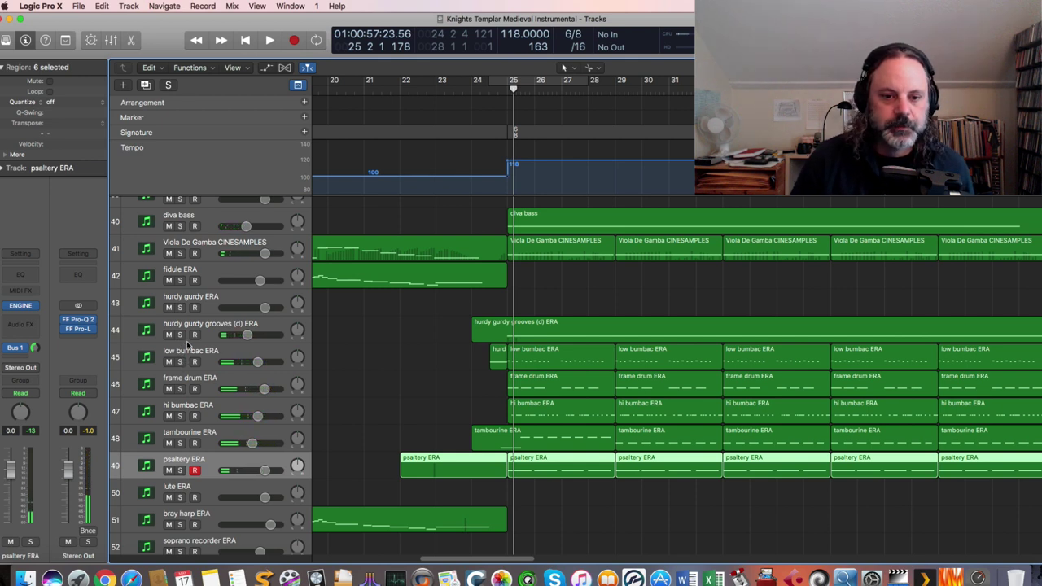
# Solo hurdy gurdy grooves (d) ERA and play it from bar 24 beat 3
pyautogui.click(180, 335)
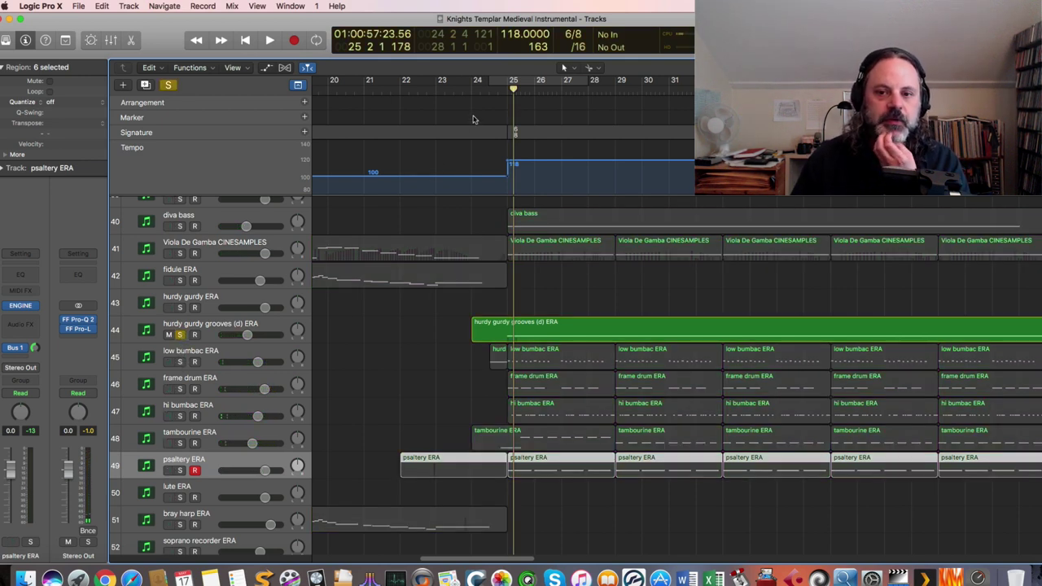
pyautogui.click(490, 92)
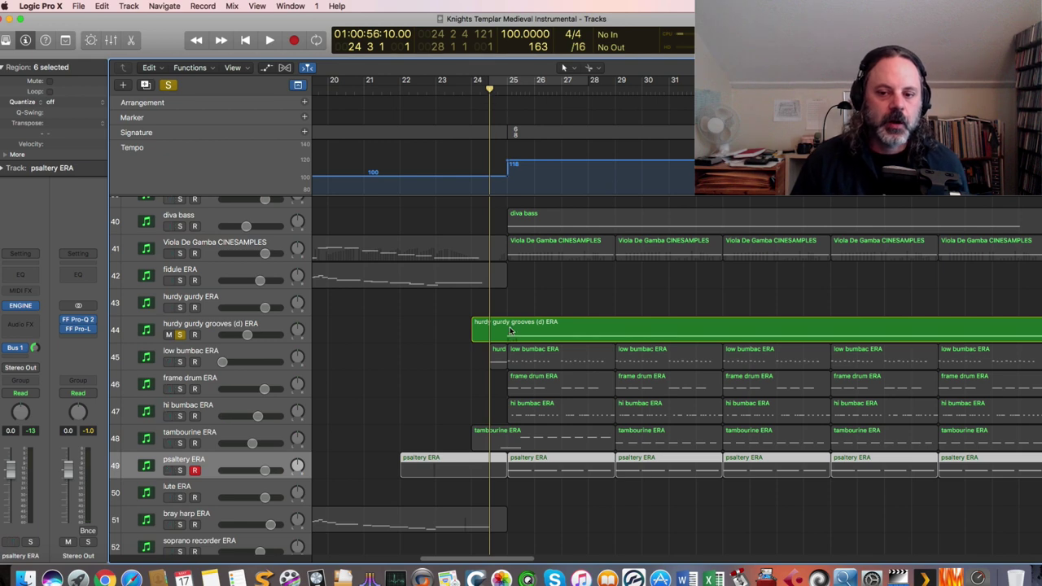
pyautogui.press('space')
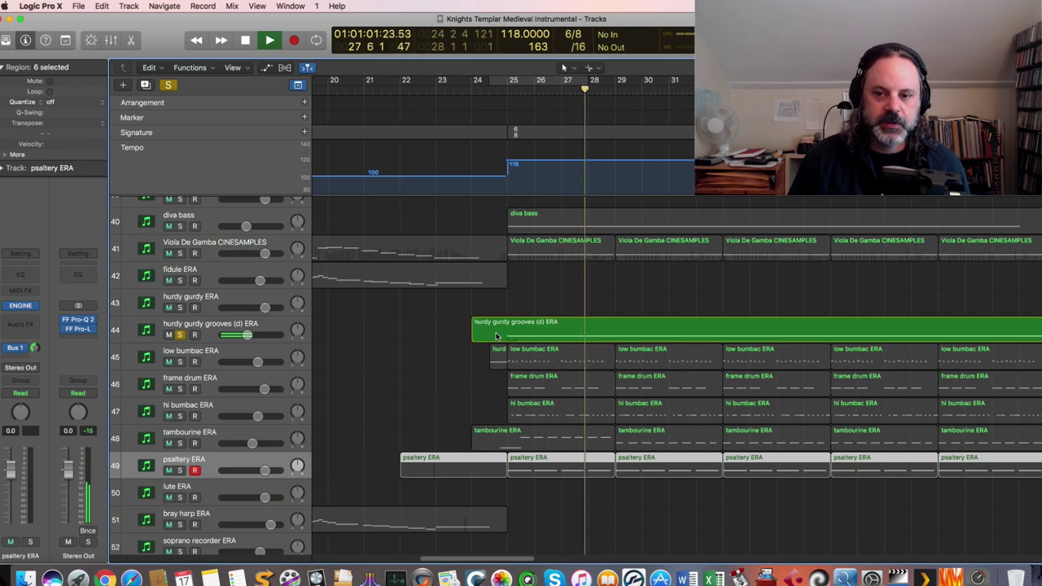
# Add diva bass to the solo and replay the transition into bar 25, adding psaltery ERA during playback before stopping
pyautogui.scroll(2, 181, 259)
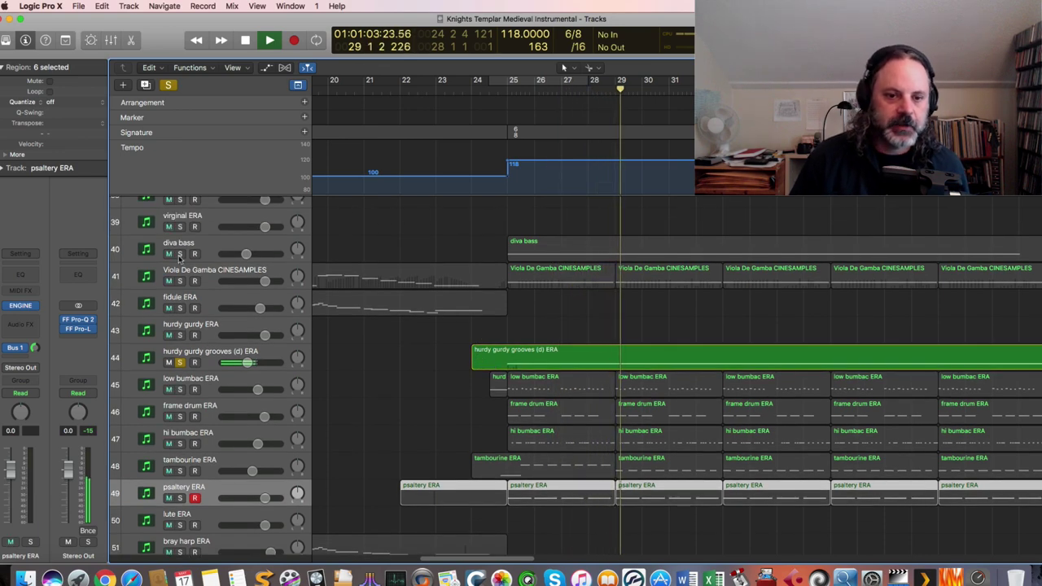
pyautogui.click(180, 253)
pyautogui.click(494, 89)
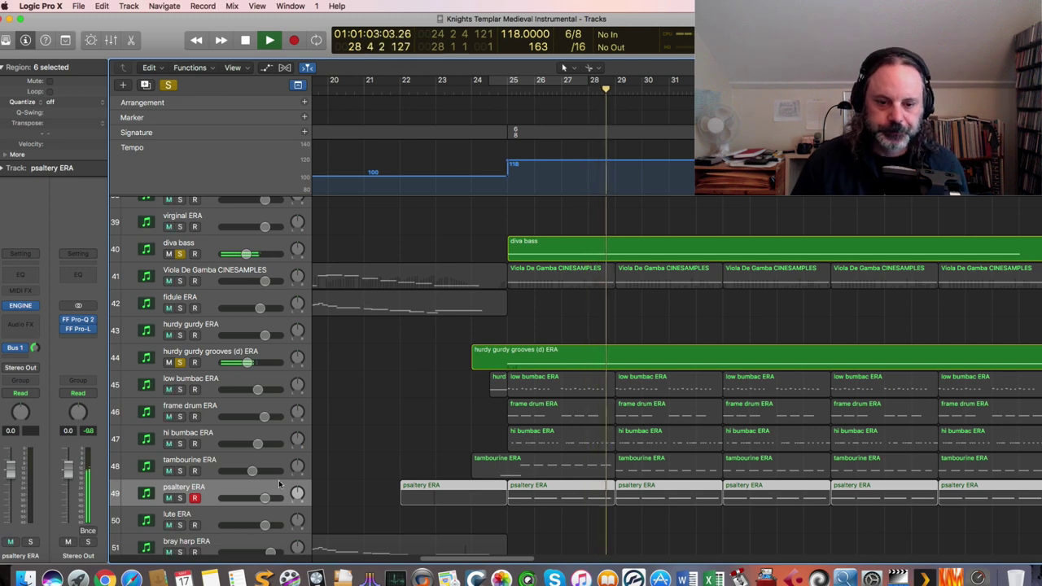
pyautogui.click(180, 497)
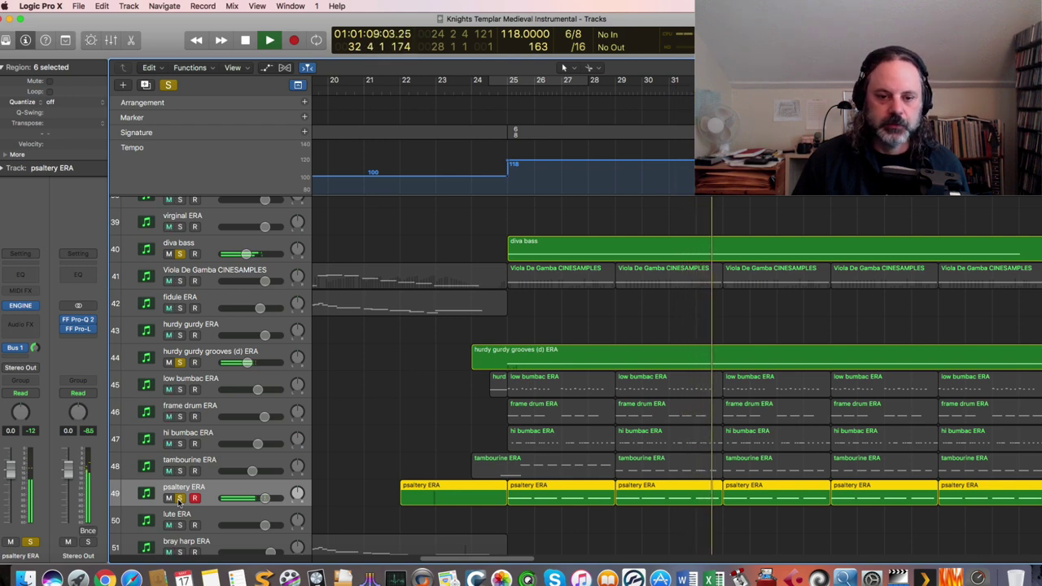
pyautogui.press('space')
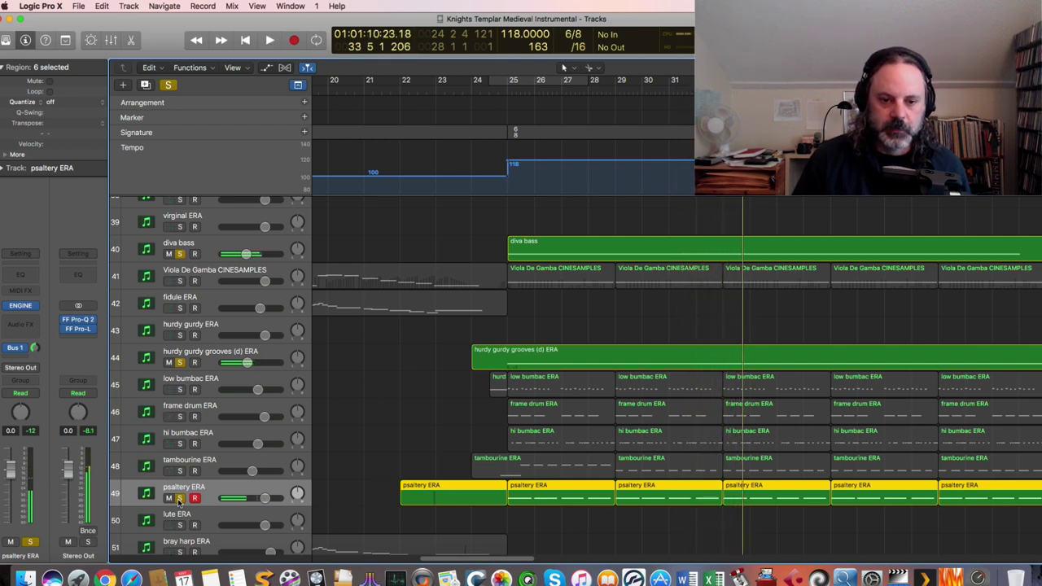
# Turn off solo on psaltery ERA, hurdy gurdy grooves (d) ERA and diva bass
pyautogui.click(180, 498)
pyautogui.click(180, 363)
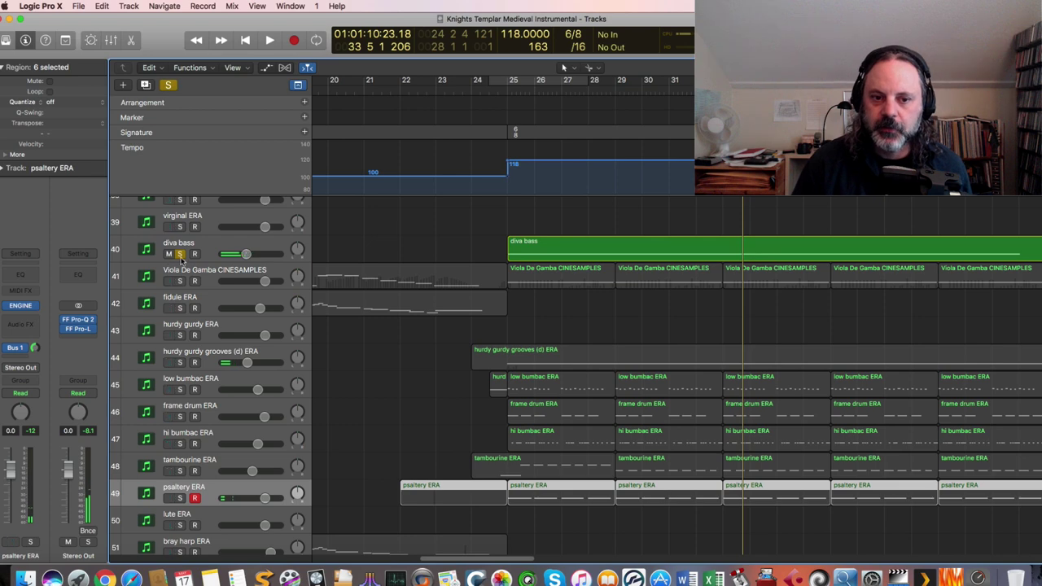
pyautogui.click(180, 254)
# Audition soprano crumhorn ERA in solo from bar 28 beat 4, and resume playback of the full arrangement without solo
pyautogui.scroll(2, 338, 286)
pyautogui.scroll(-5, 361, 315)
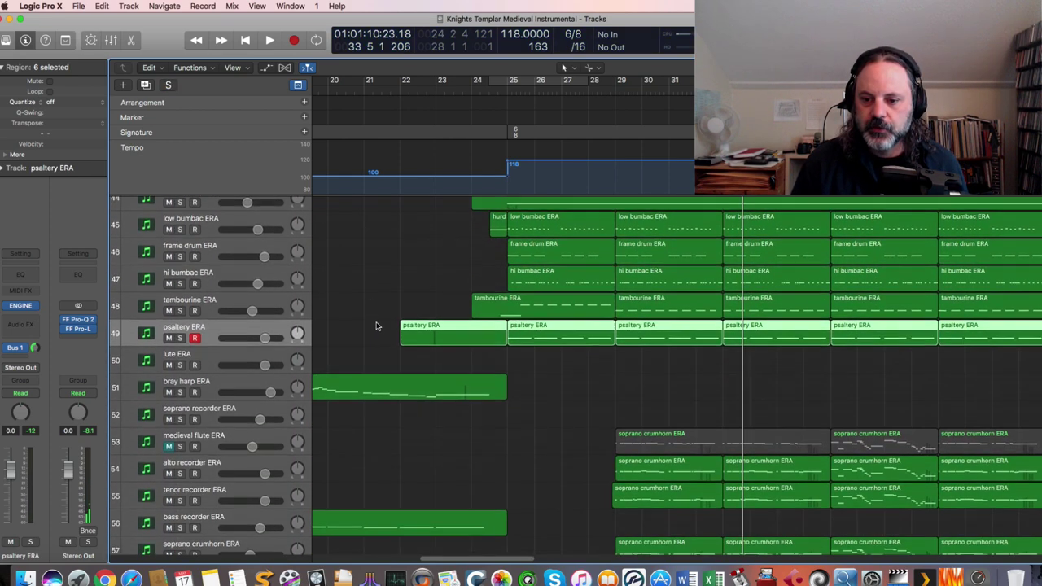
pyautogui.scroll(-5, 376, 326)
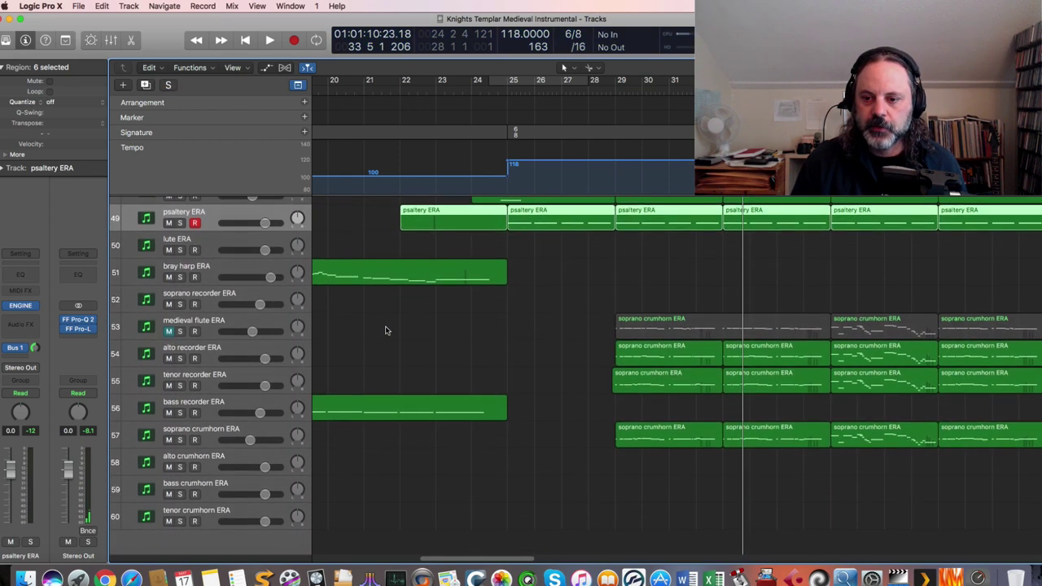
pyautogui.click(603, 87)
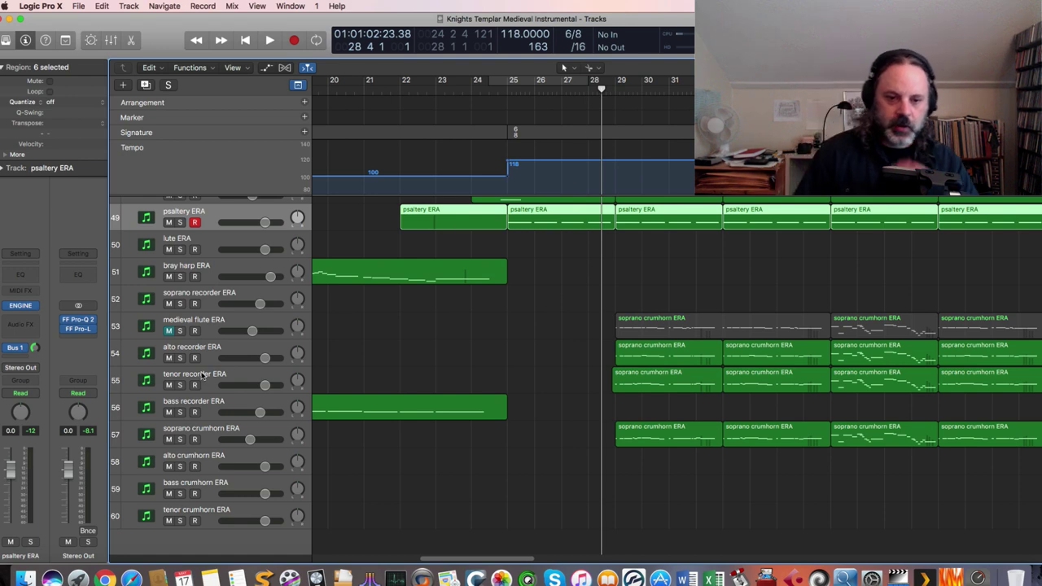
pyautogui.click(180, 440)
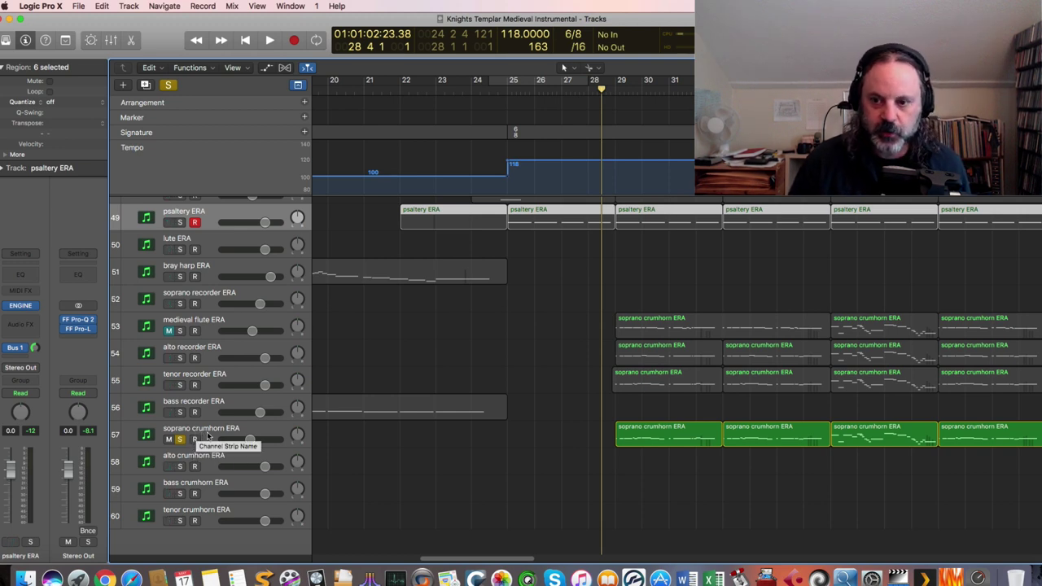
pyautogui.press('space')
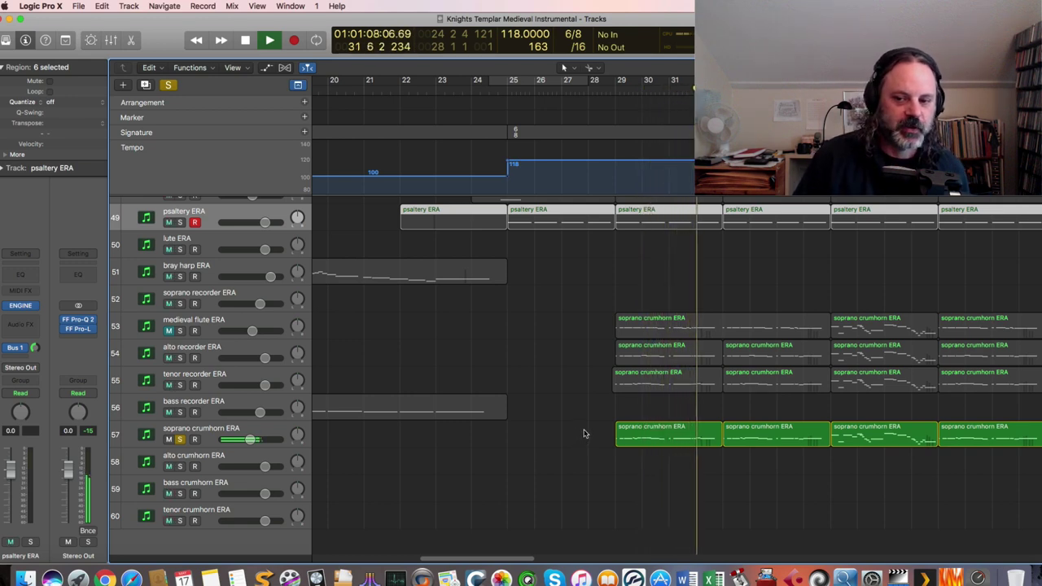
pyautogui.press('space')
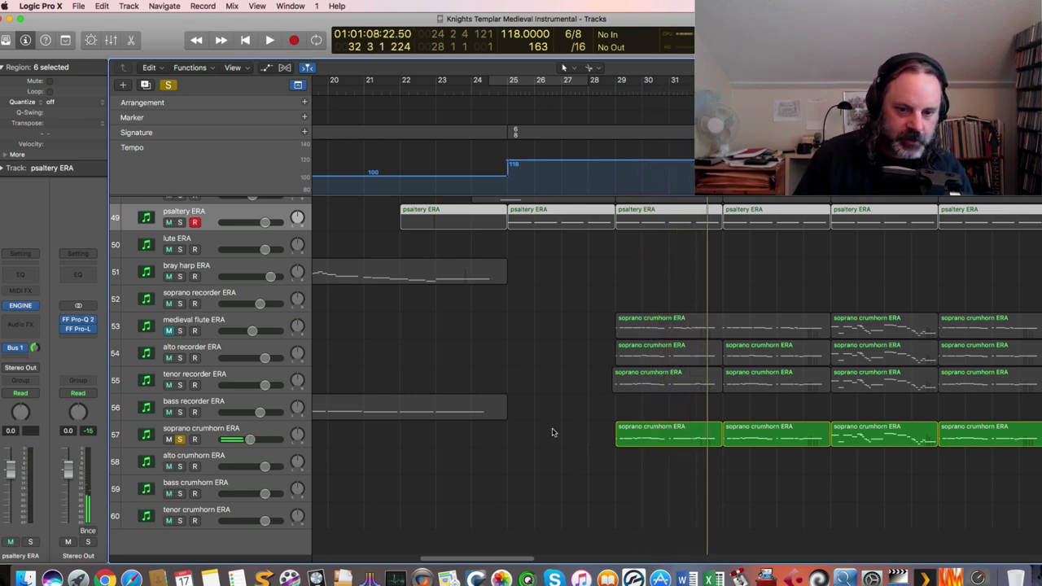
pyautogui.click(180, 439)
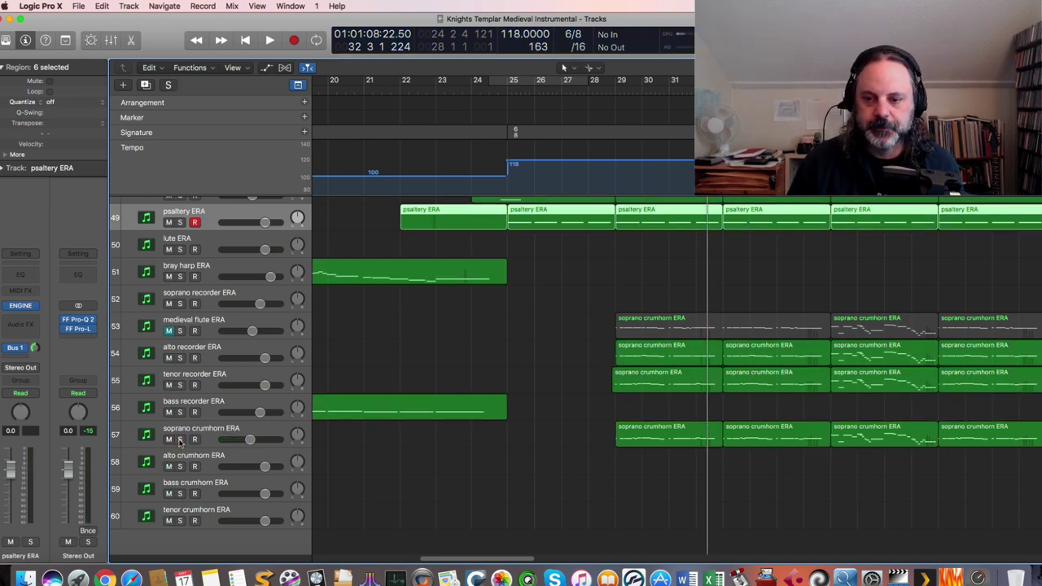
pyautogui.press('space')
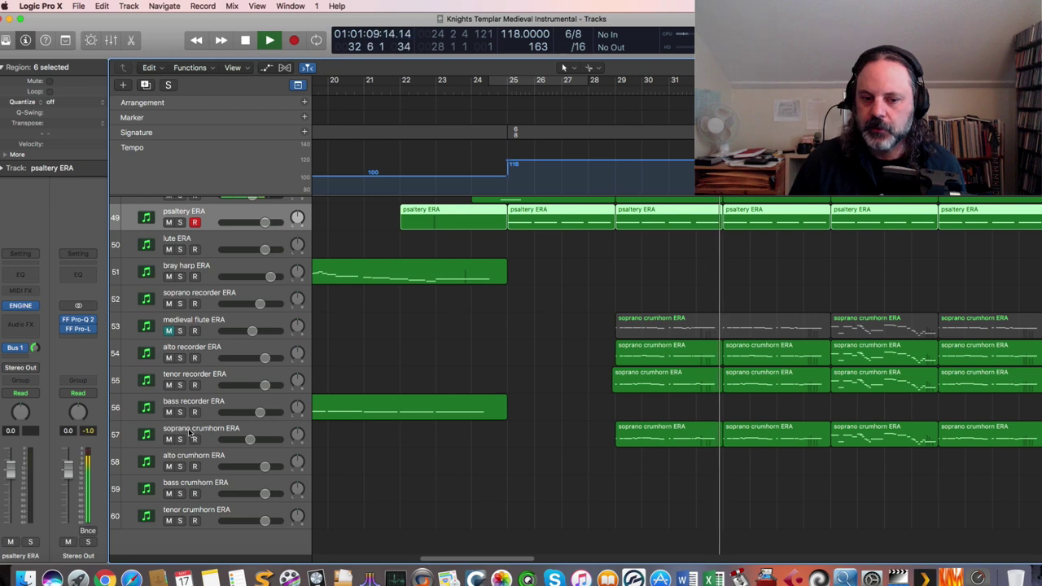
# Solo soprano crumhorn ERA, open its bar 37 region in the Piano Roll, and play the phrase
pyautogui.click(180, 440)
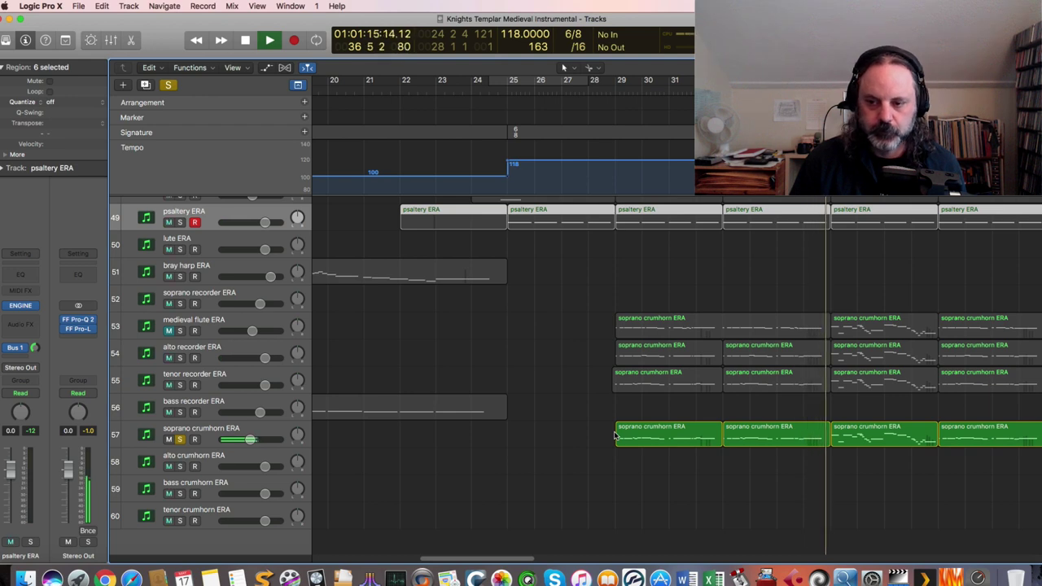
pyautogui.press('space')
pyautogui.doubleClick(854, 435)
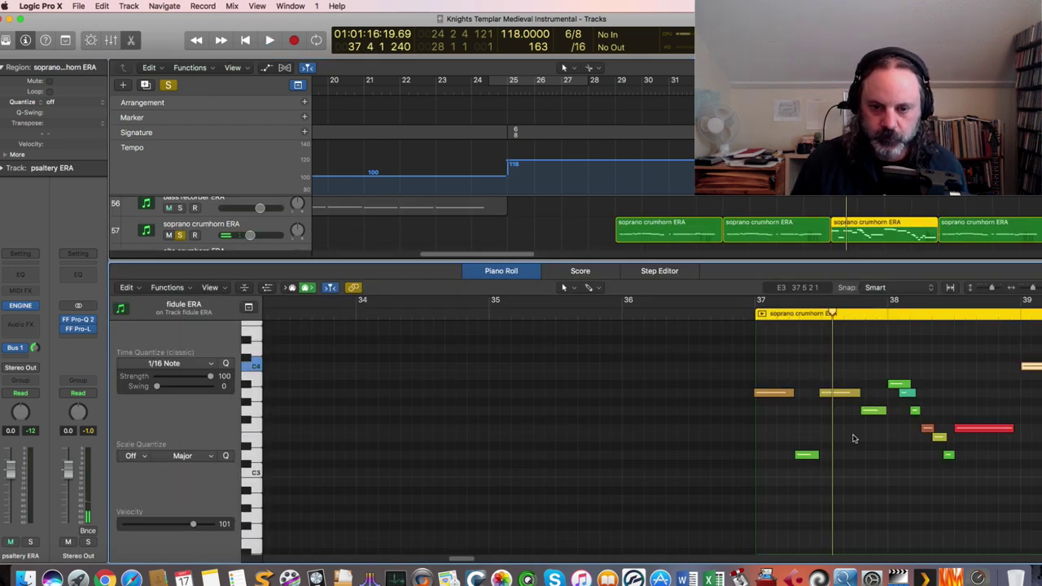
pyautogui.press('space')
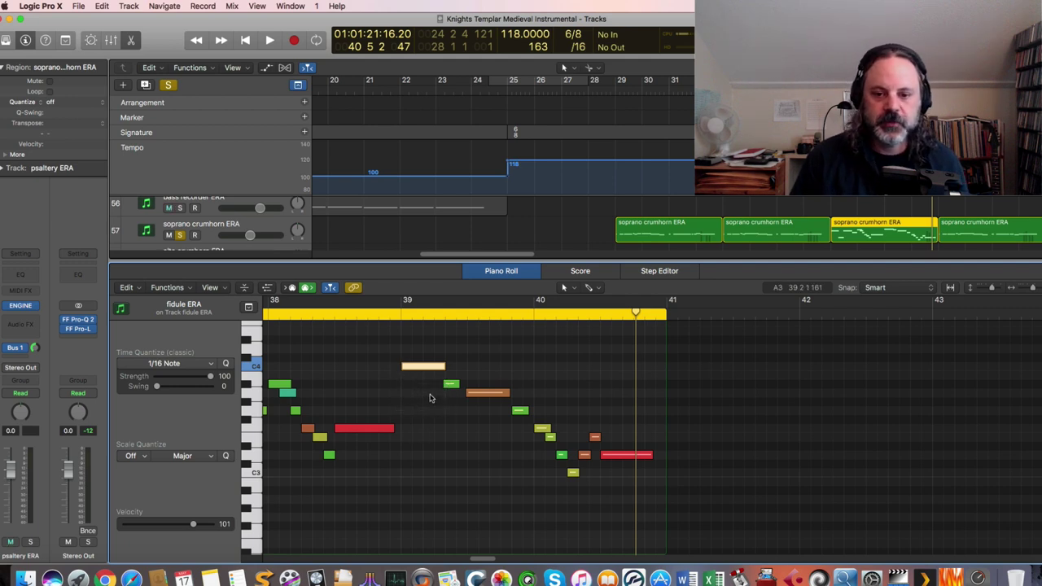
pyautogui.hscroll(-5, 476, 556)
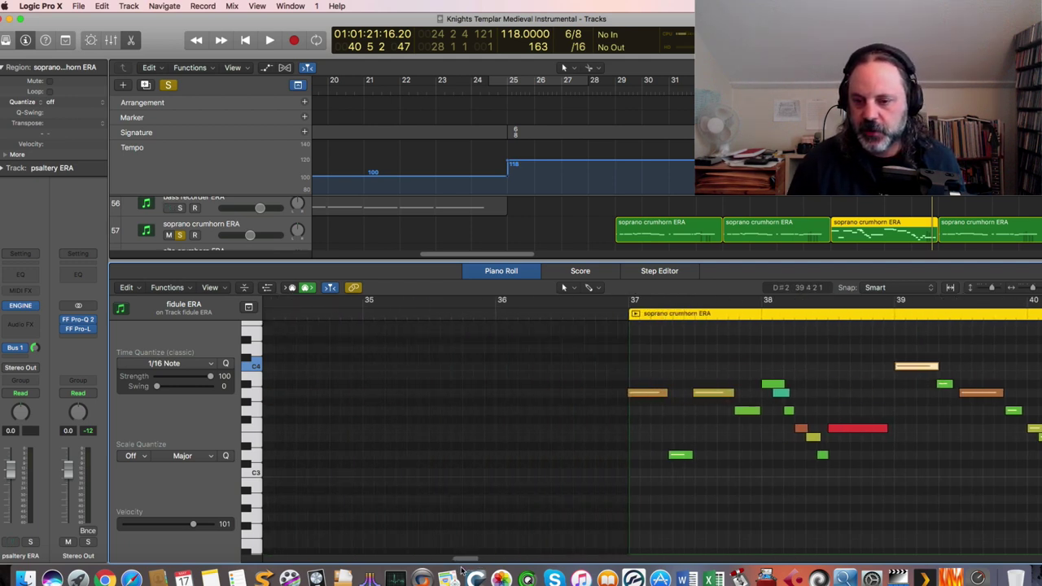
pyautogui.press('space')
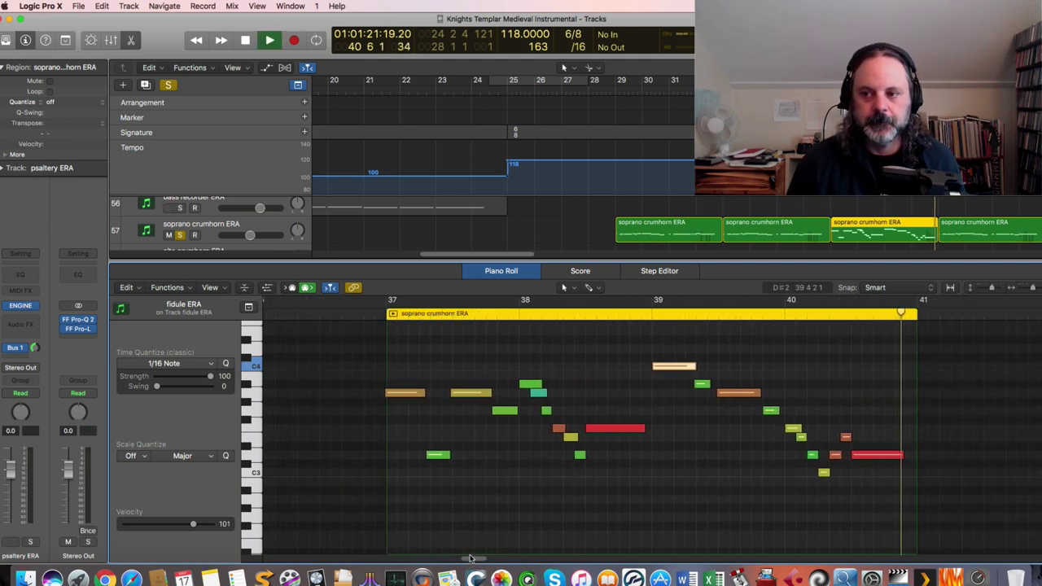
pyautogui.press('space')
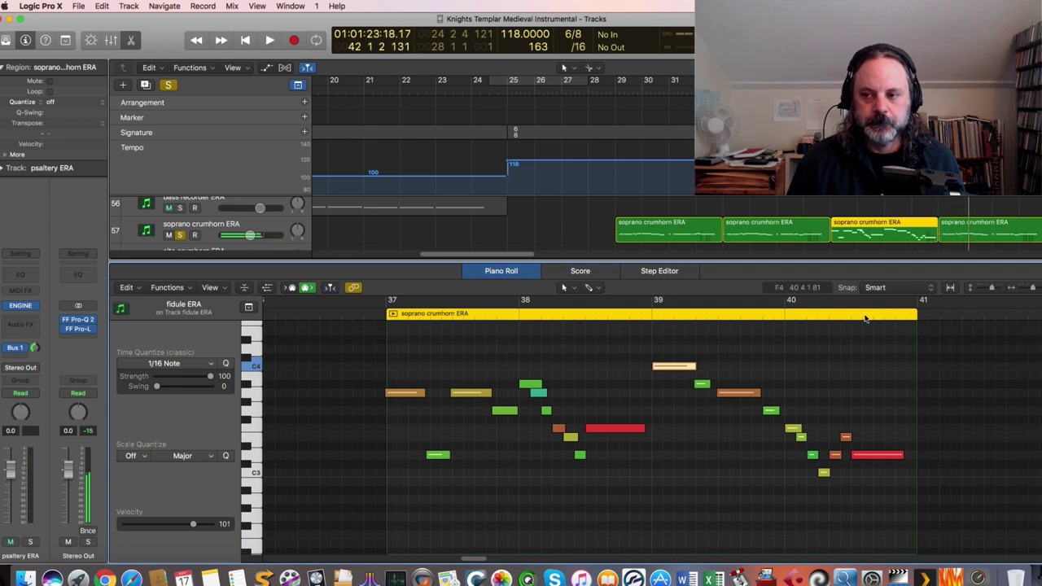
# Show the soprano crumhorn region at bar 41 in the Piano Roll, play its opening, and close the editor
pyautogui.click(952, 240)
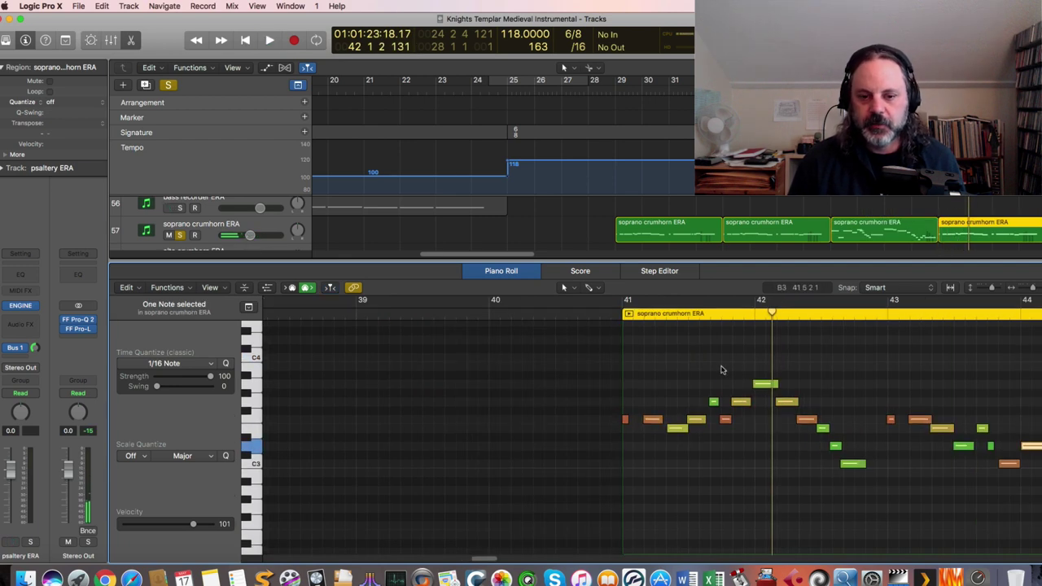
pyautogui.click(610, 317)
pyautogui.press('space')
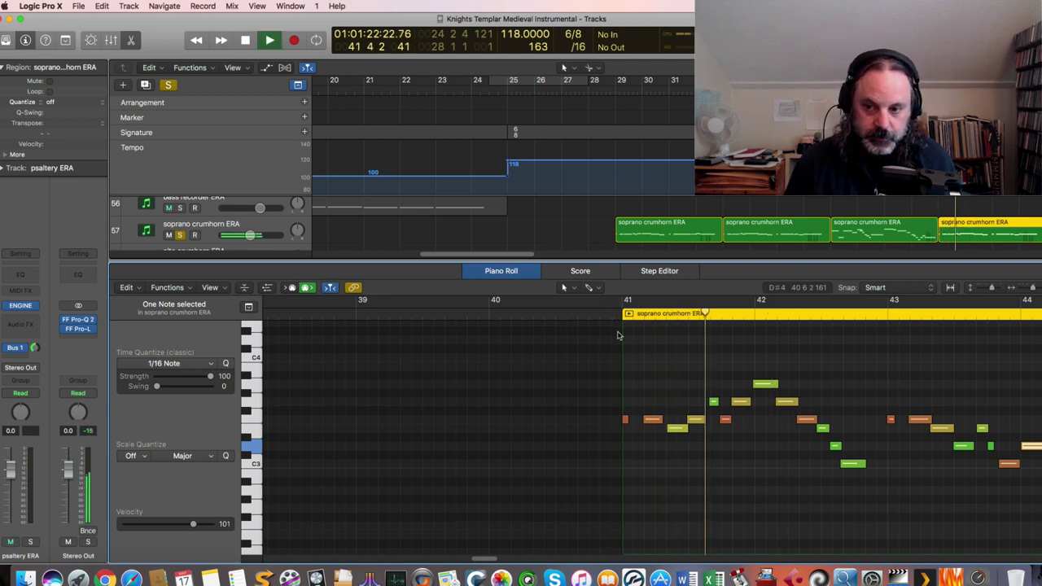
pyautogui.press('space')
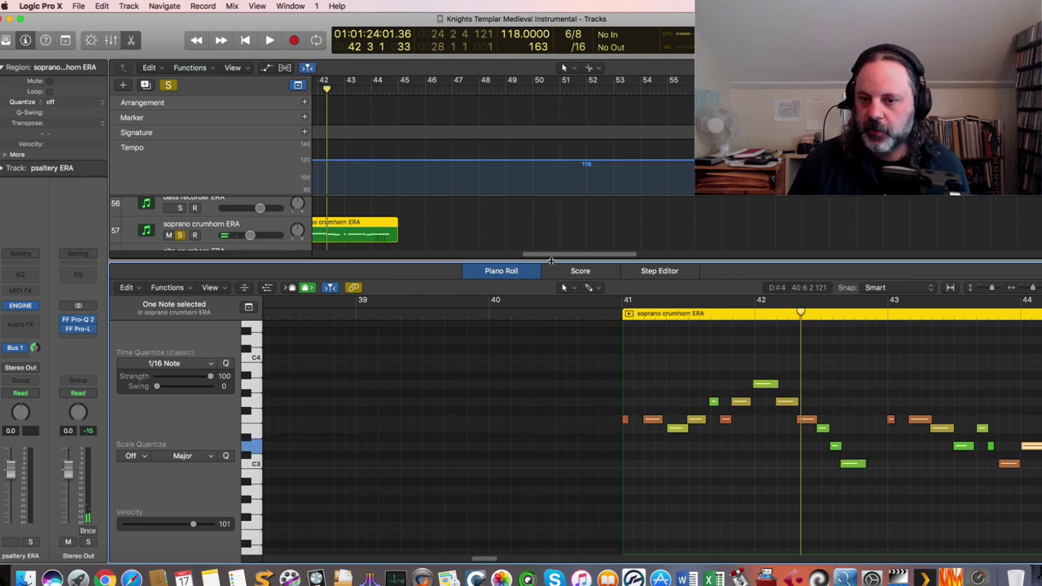
pyautogui.press('p')
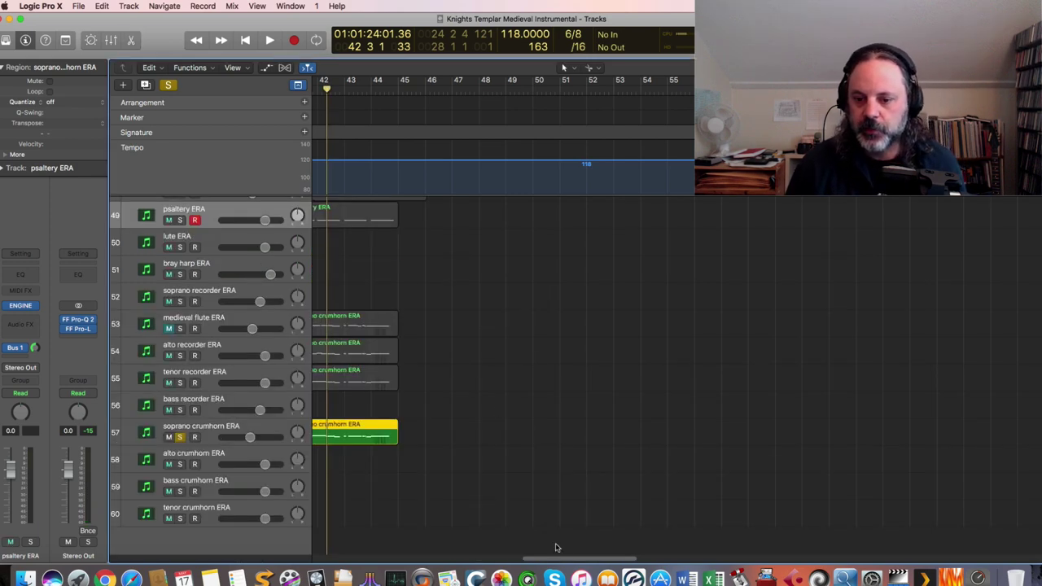
# Play the soloed soprano crumhorn ERA part from bar 28 beat 5 through bar 40
pyautogui.moveTo(559, 559); pyautogui.dragTo(490, 559)
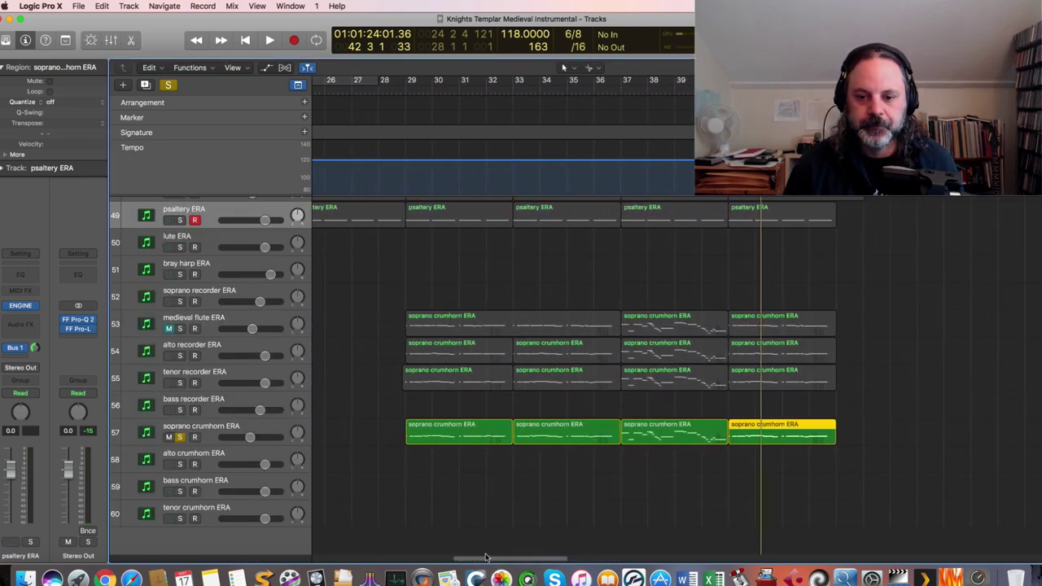
pyautogui.click(396, 88)
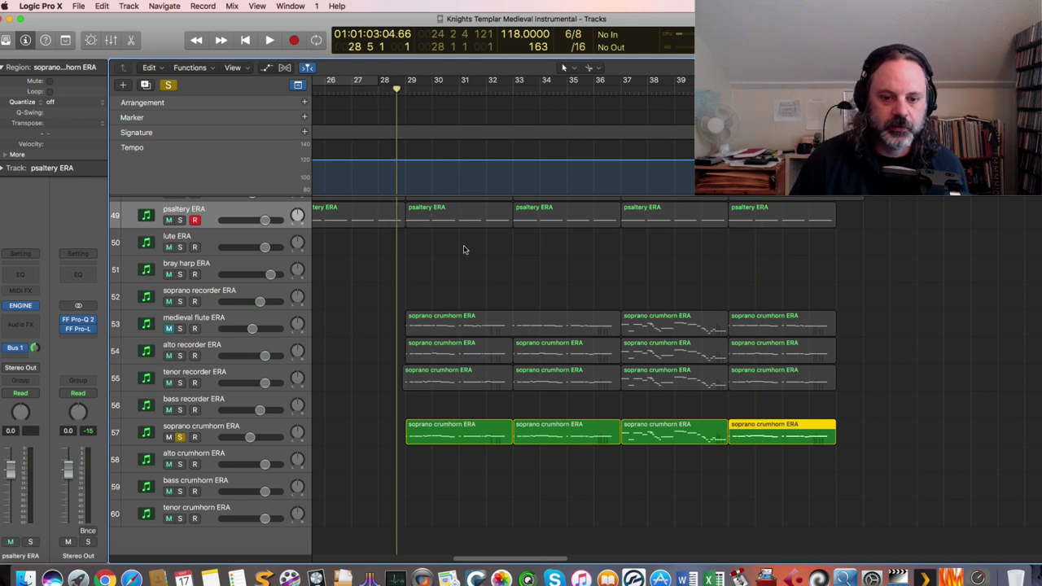
pyautogui.press('space')
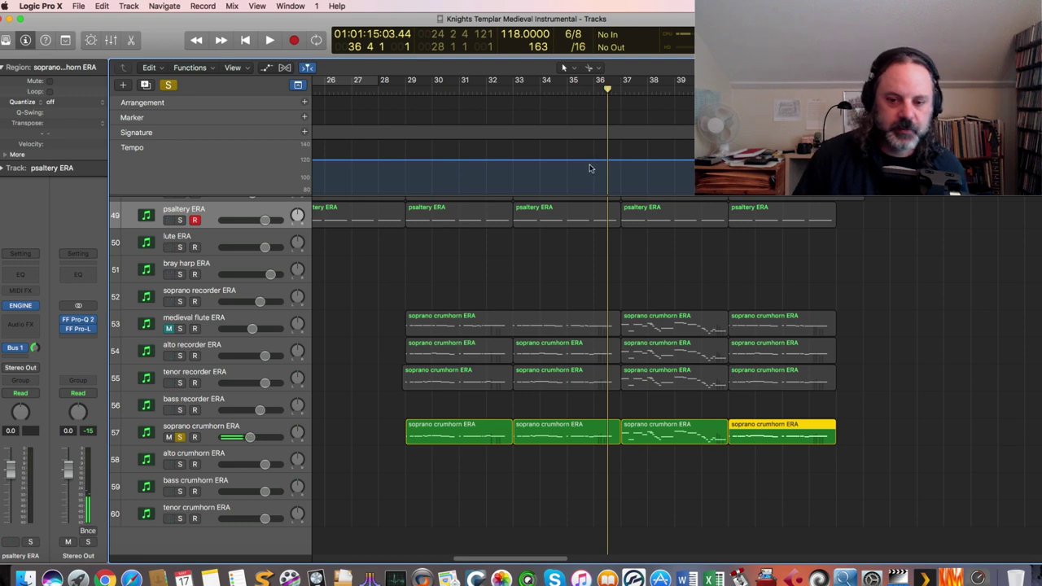
pyautogui.press('space')
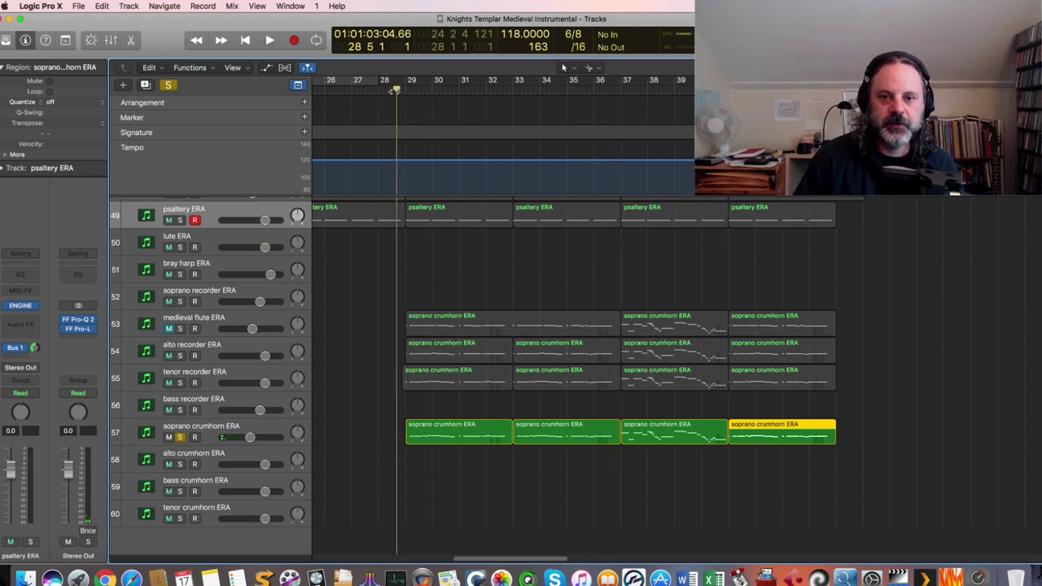
pyautogui.press('space')
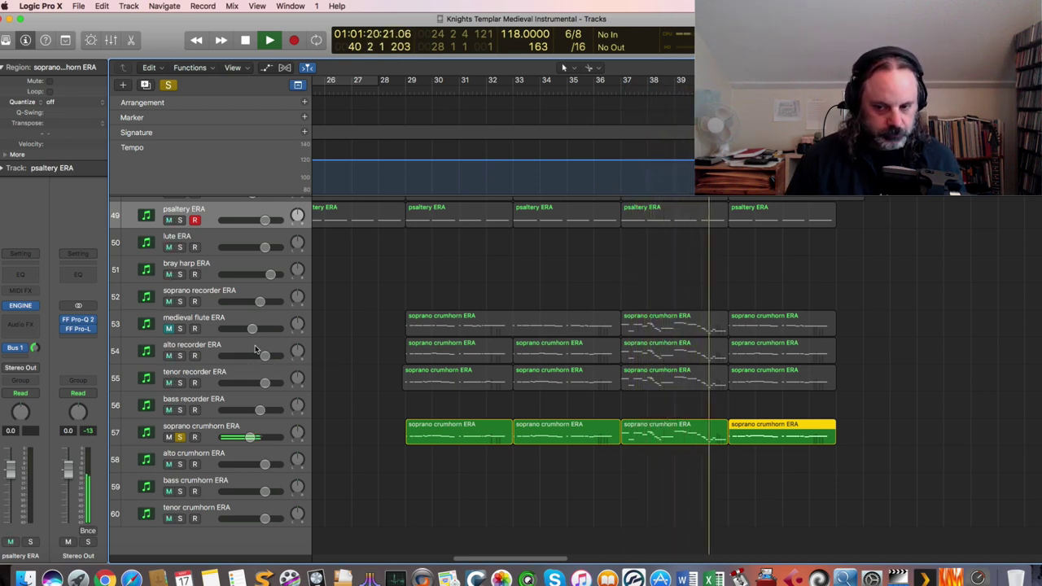
pyautogui.press('space')
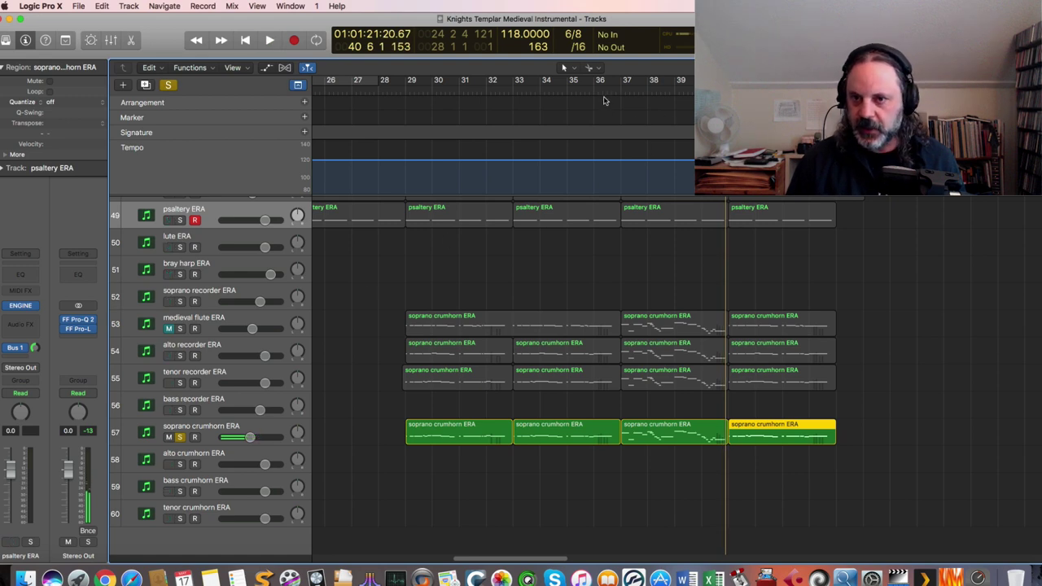
# Replay the bar 37 phrase of the soloed soprano crumhorn ERA into bar 41
pyautogui.press('space')
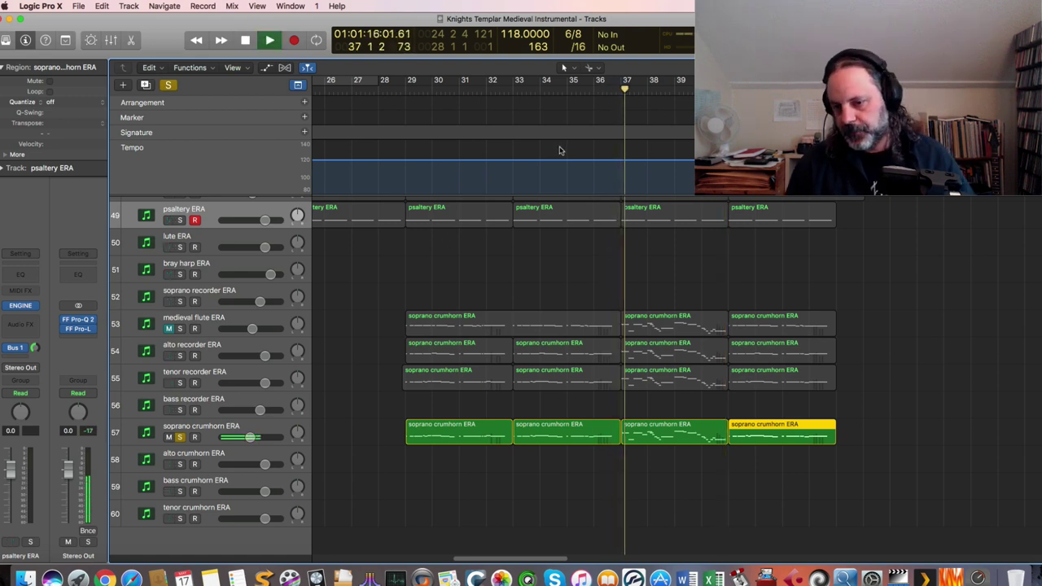
pyautogui.press('space')
pyautogui.press('space')
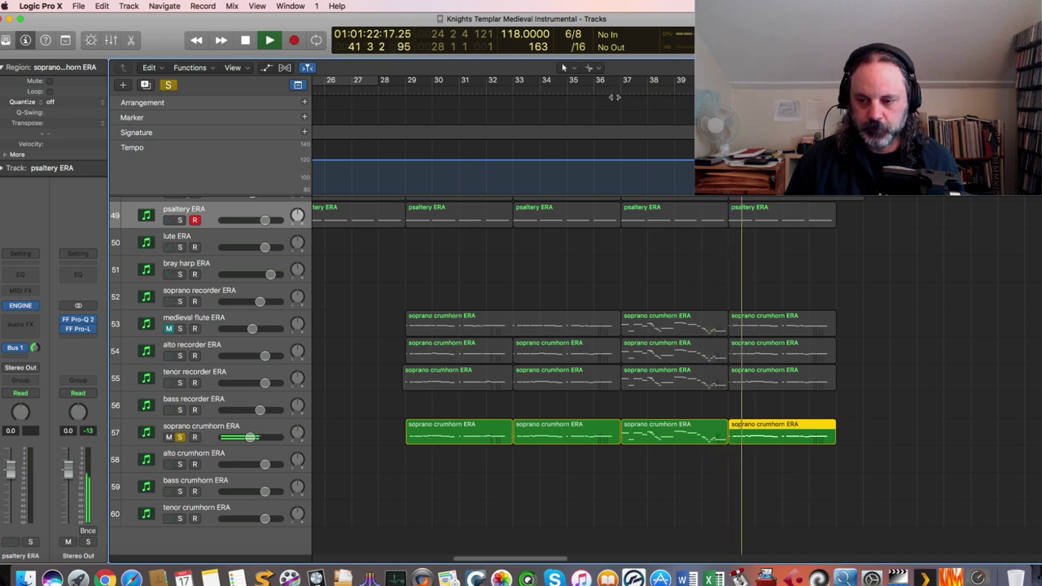
pyautogui.press('space')
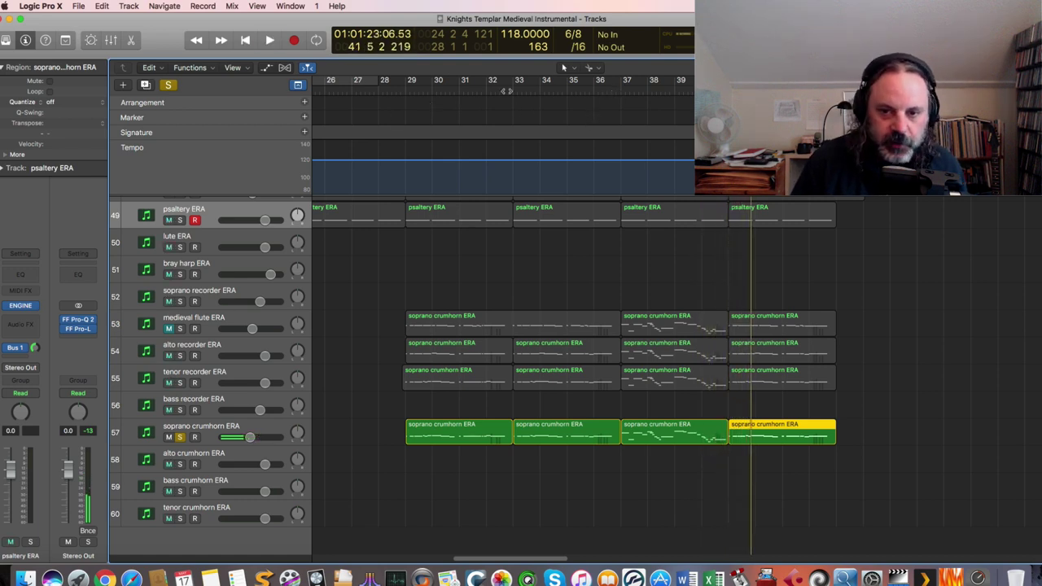
# Solo alto recorder ERA and tenor recorder ERA without soprano crumhorn ERA and audition them from bar 28 beat 5
pyautogui.click(394, 92)
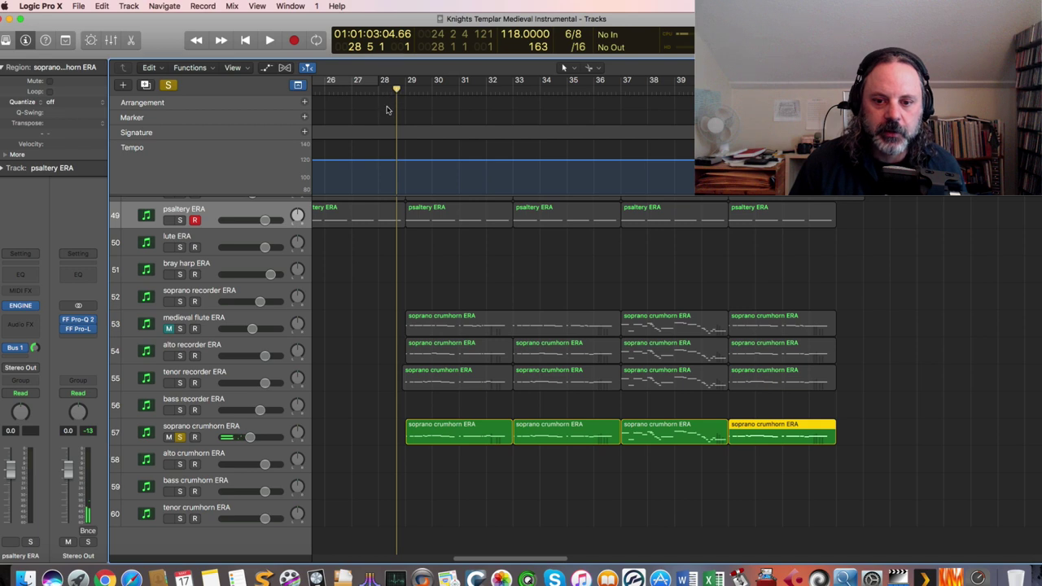
pyautogui.click(180, 383)
pyautogui.click(180, 356)
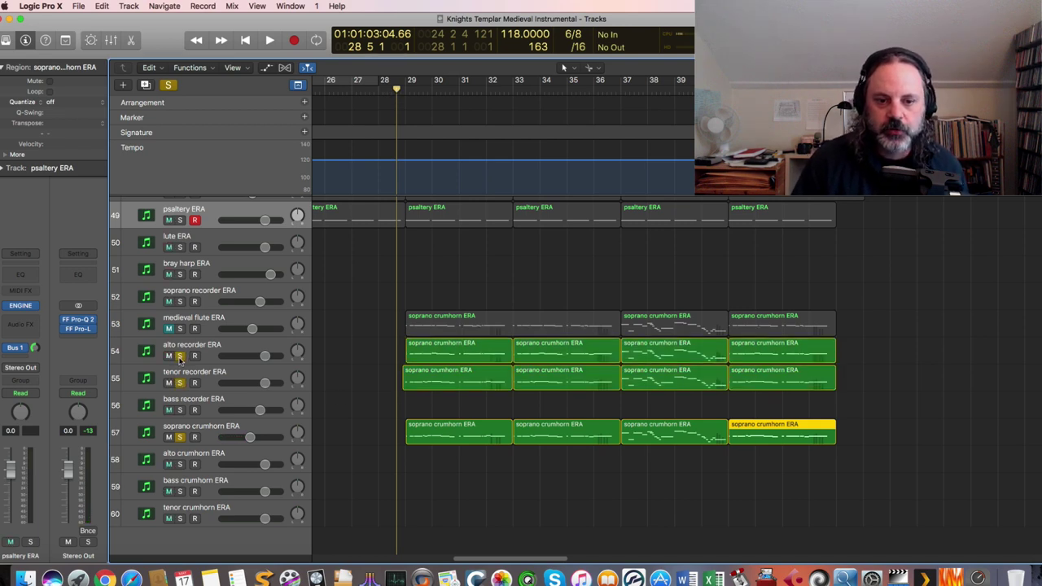
pyautogui.click(180, 438)
pyautogui.press('space')
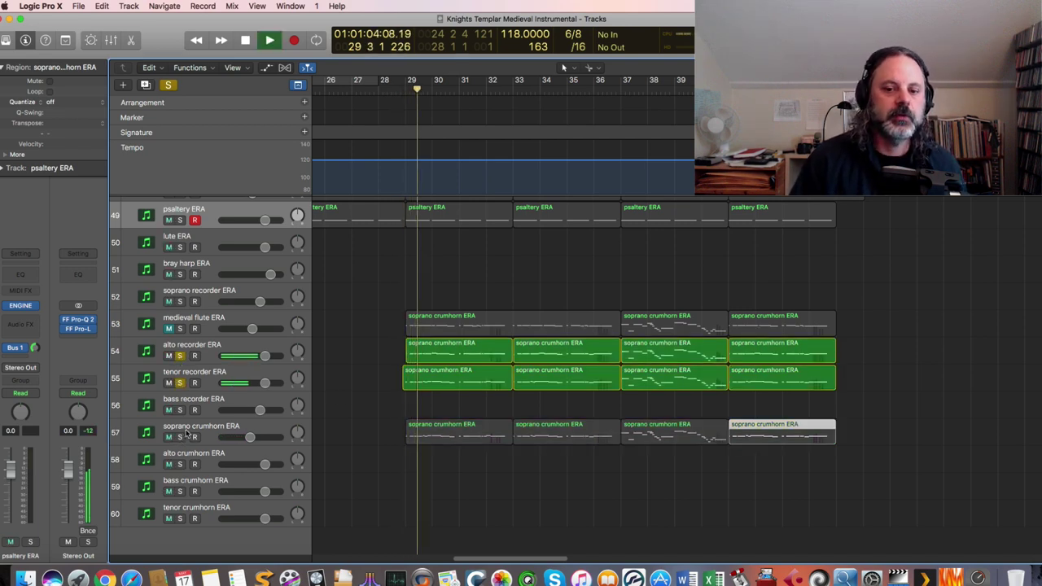
pyautogui.press('space')
pyautogui.press('space')
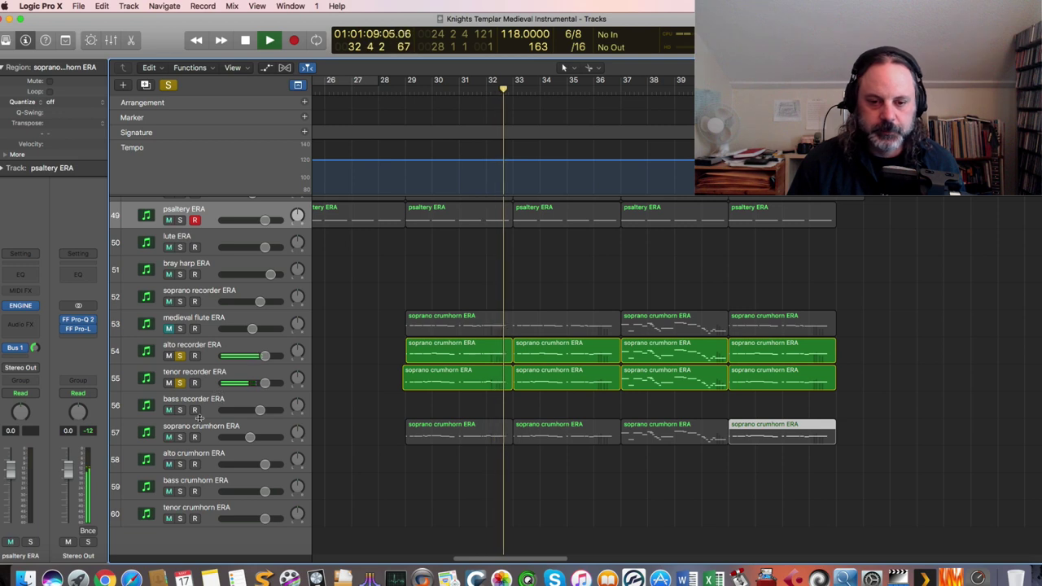
# Add soprano crumhorn ERA to the soloed alto and tenor recorders and continue playback into bar 34
pyautogui.click(180, 437)
pyautogui.press('space')
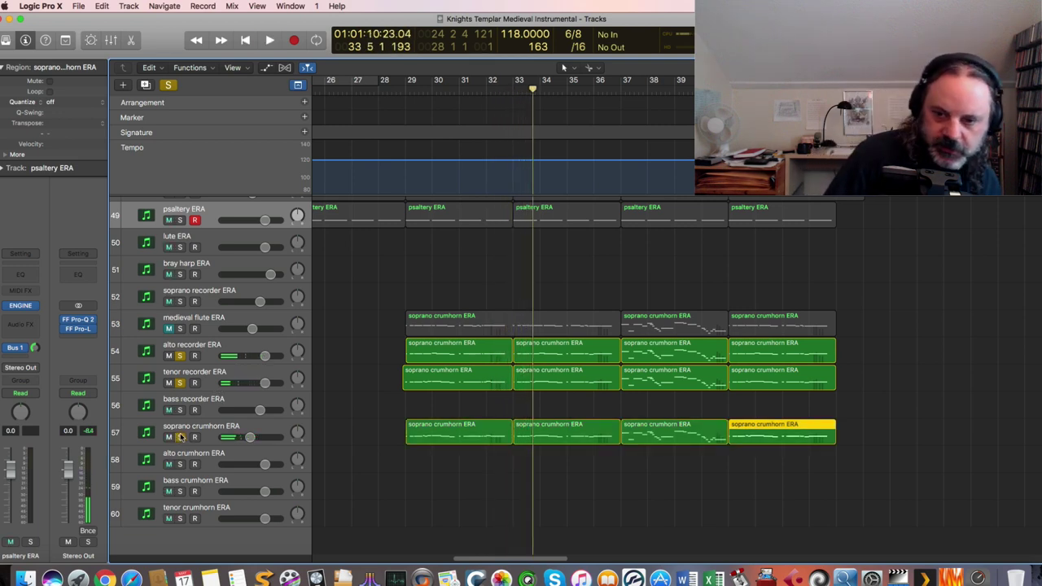
pyautogui.press('space')
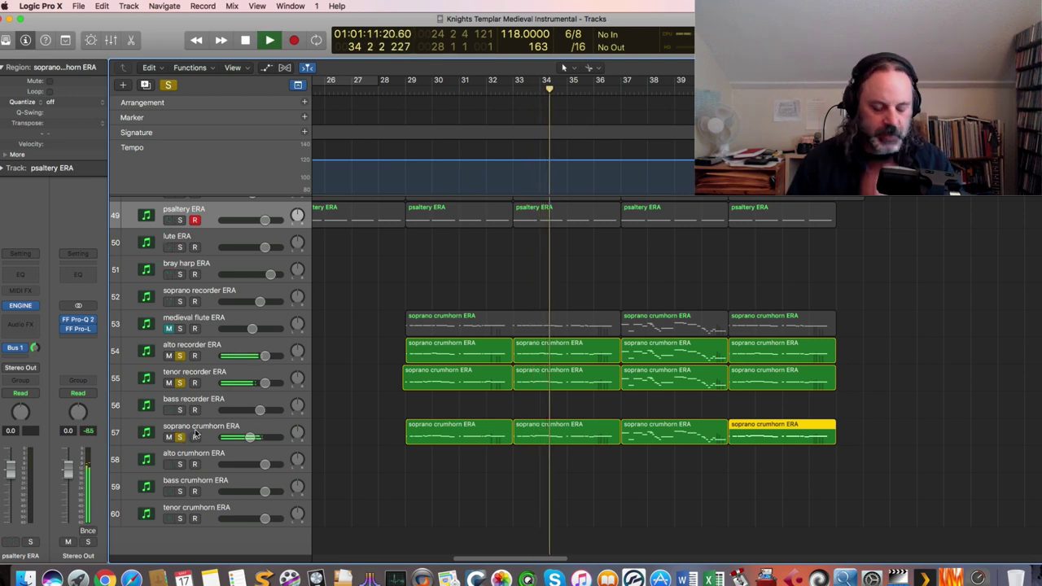
pyautogui.press('space')
# Replay the three soloed wind tracks from bar 28 beat 4, turning off their solos during playback to hear the full arrangement
pyautogui.press('Return')
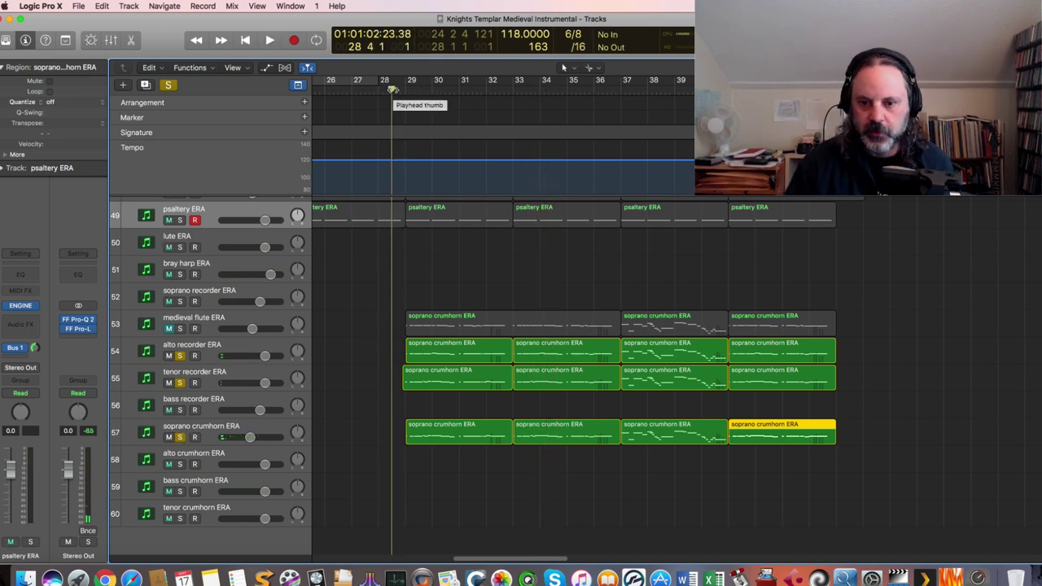
pyautogui.press('space')
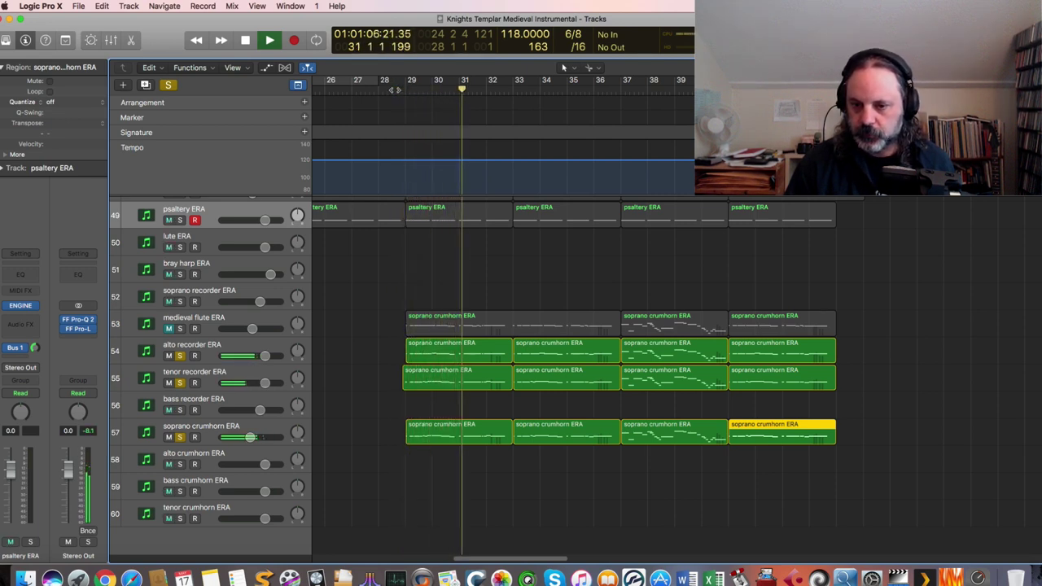
pyautogui.click(180, 438)
pyautogui.click(180, 383)
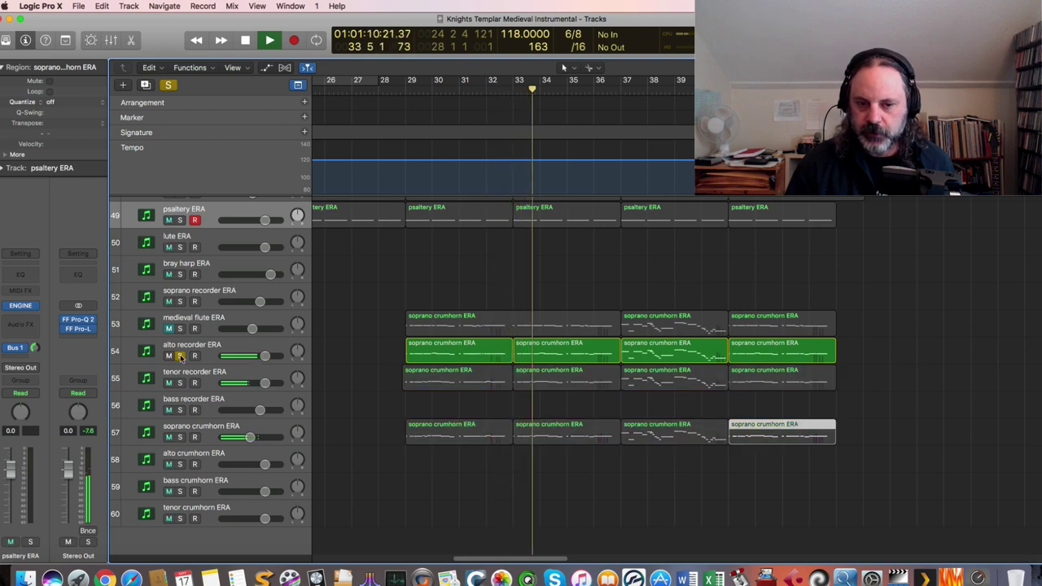
pyautogui.click(180, 356)
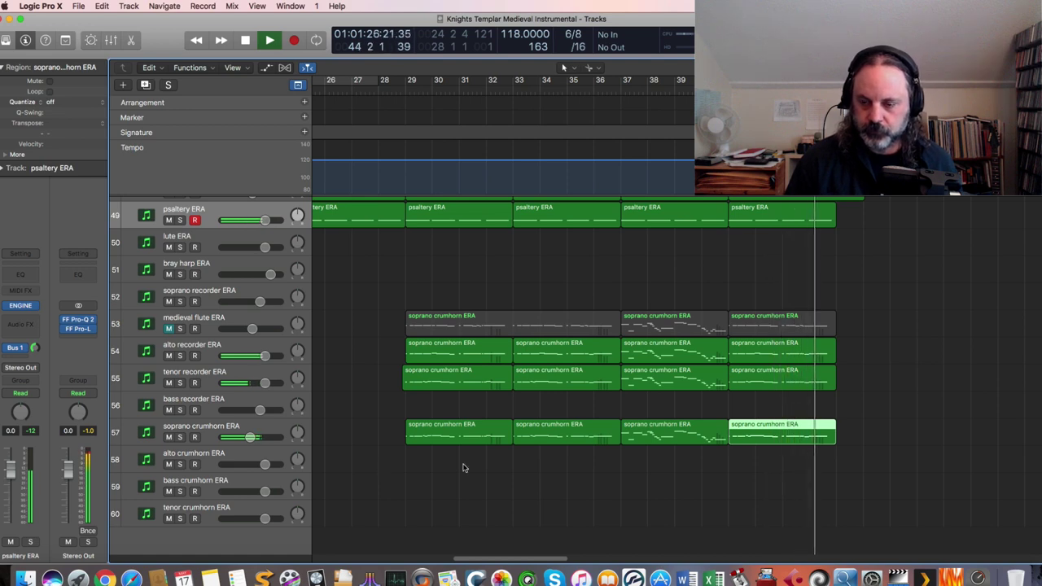
# Audition tambourine ERA in solo through the bar 25 transition, turn its solo off, and return the playhead to bar 24
pyautogui.scroll(3, 449, 465)
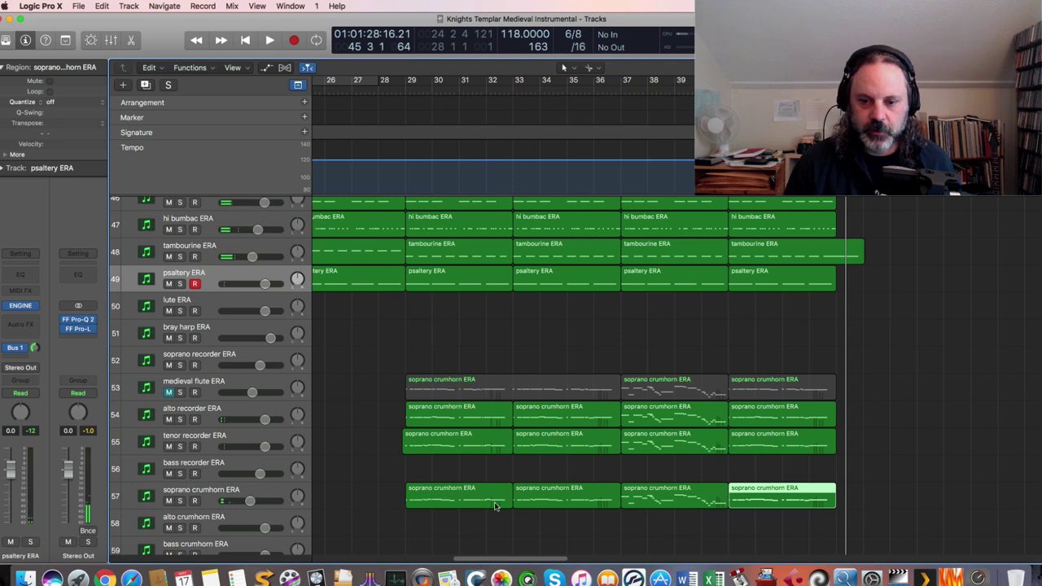
pyautogui.moveTo(493, 560); pyautogui.dragTo(458, 560)
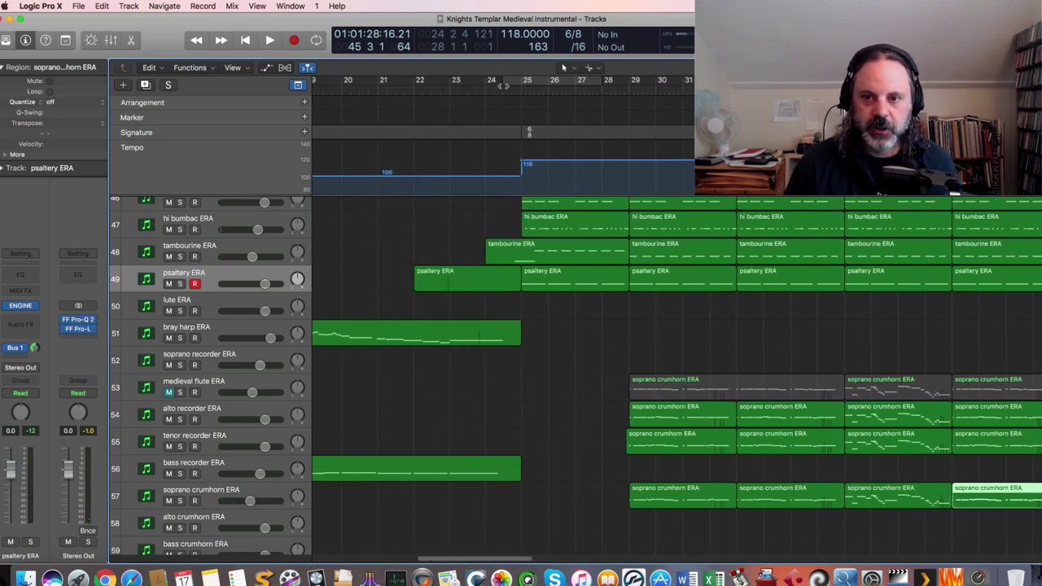
pyautogui.click(180, 256)
pyautogui.press('space')
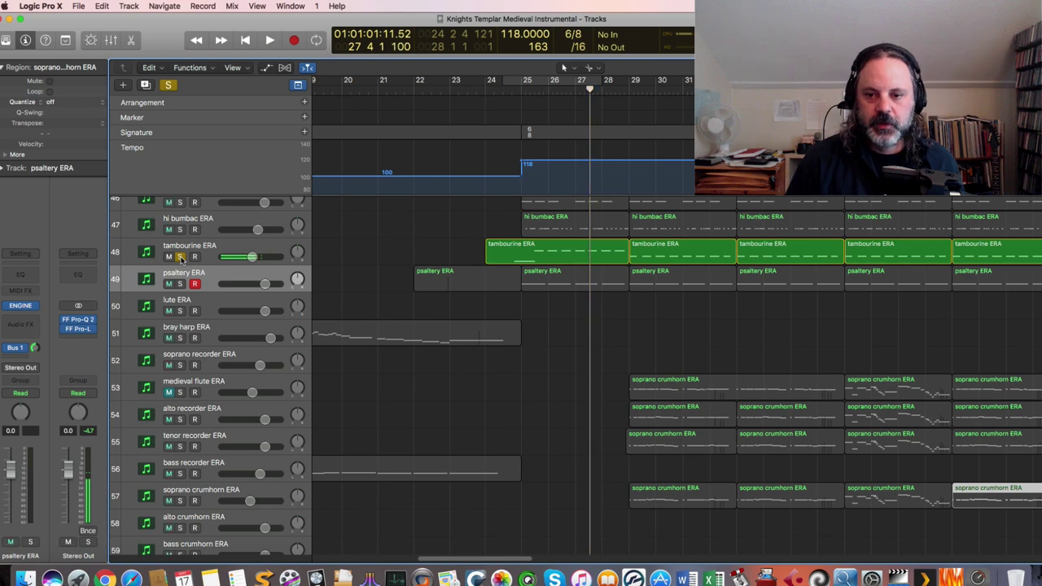
pyautogui.click(179, 257)
pyautogui.press(',')
pyautogui.press(',')
pyautogui.press(',')
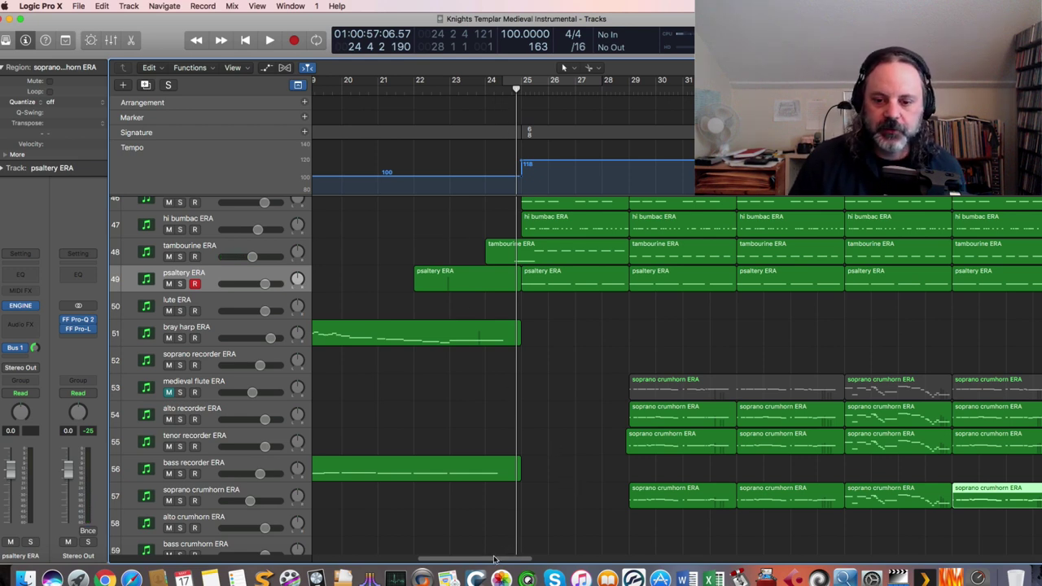
# Inspect the hi bumbac ERA and hurdy gurdy grooves (d) ERA tracks and their regions from bar 24 onward
pyautogui.moveTo(494, 559)
pyautogui.mouseDown()
pyautogui.moveTo(515, 558)
pyautogui.moveTo(507, 558)
pyautogui.mouseUp()
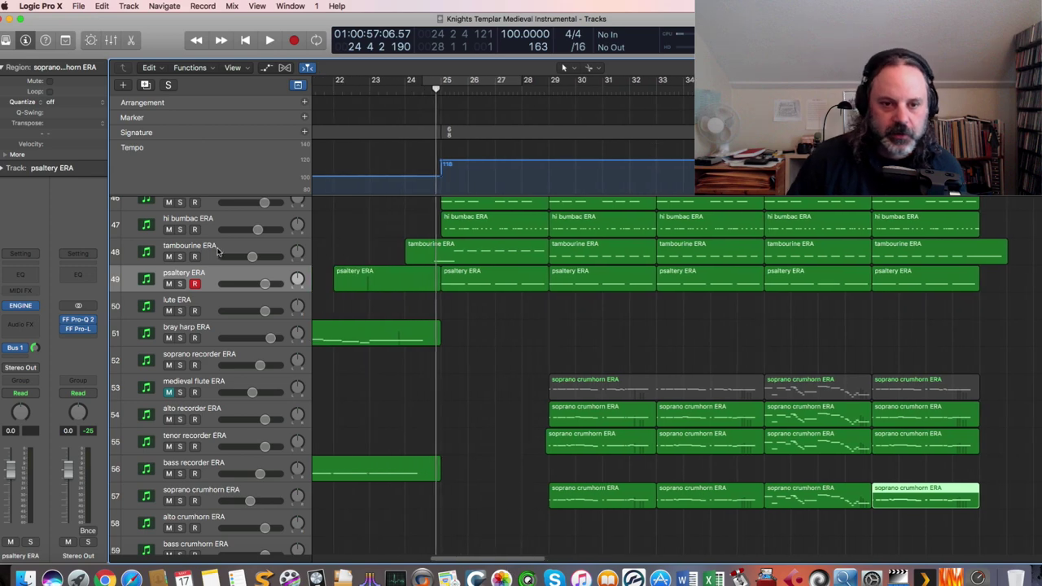
pyautogui.click(210, 222)
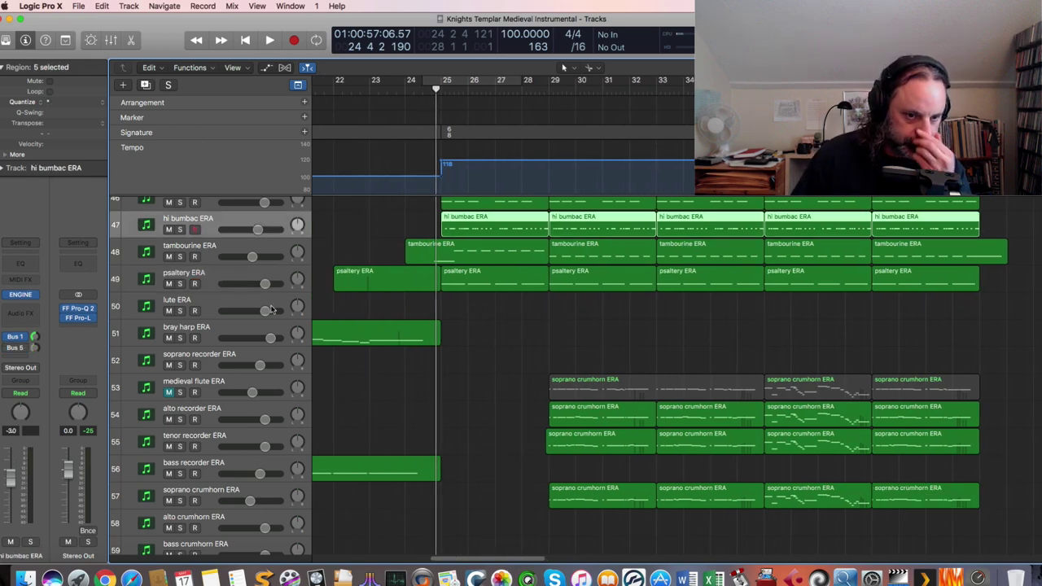
pyautogui.scroll(6, 271, 294)
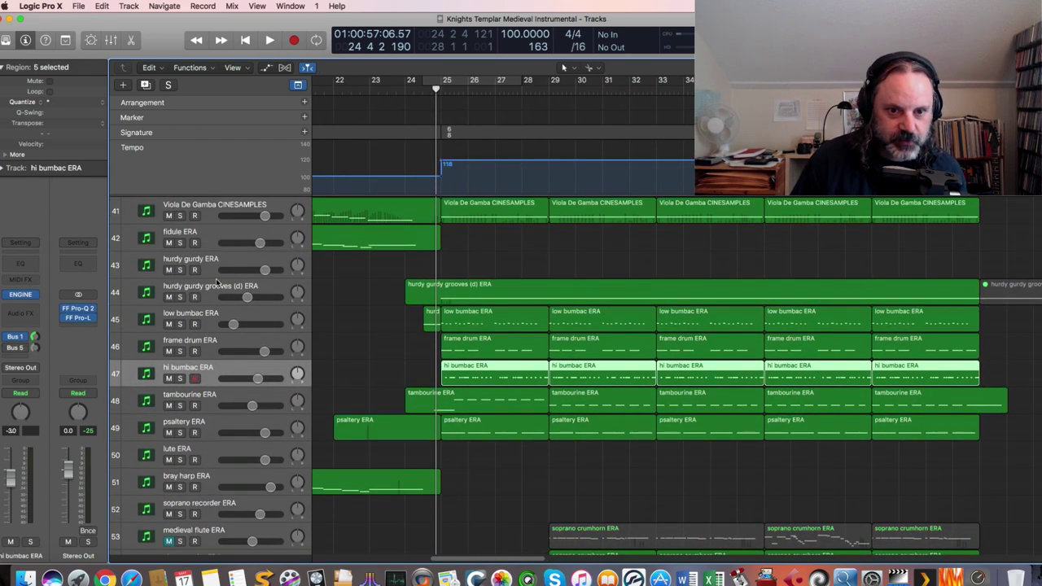
pyautogui.click(216, 292)
pyautogui.scroll(3, 211, 262)
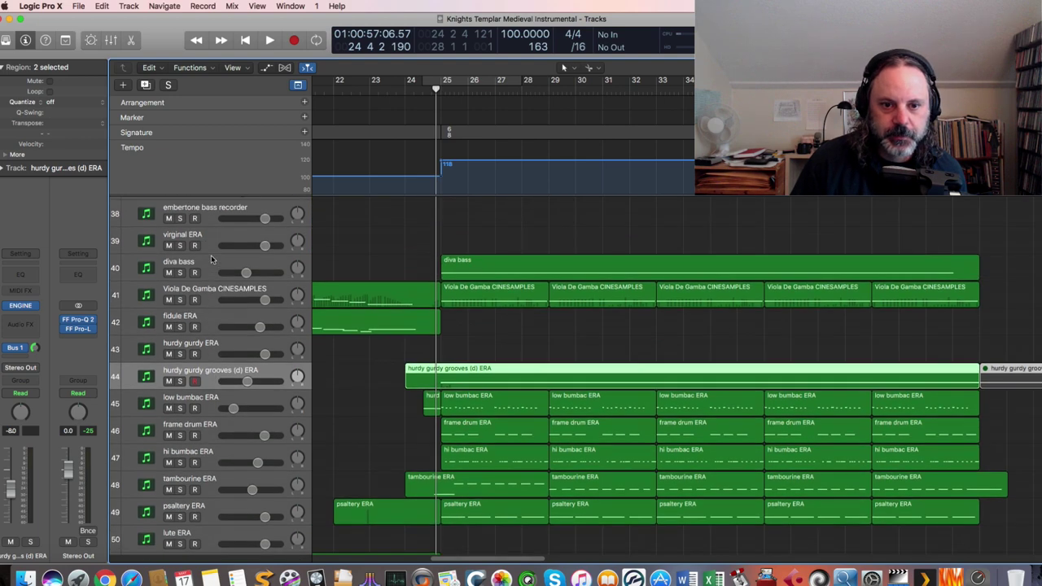
# Solo Viola De Gamba CINESAMPLES and audition it from bar 24 into bar 28 while viewing its Channel EQ
pyautogui.click(207, 297)
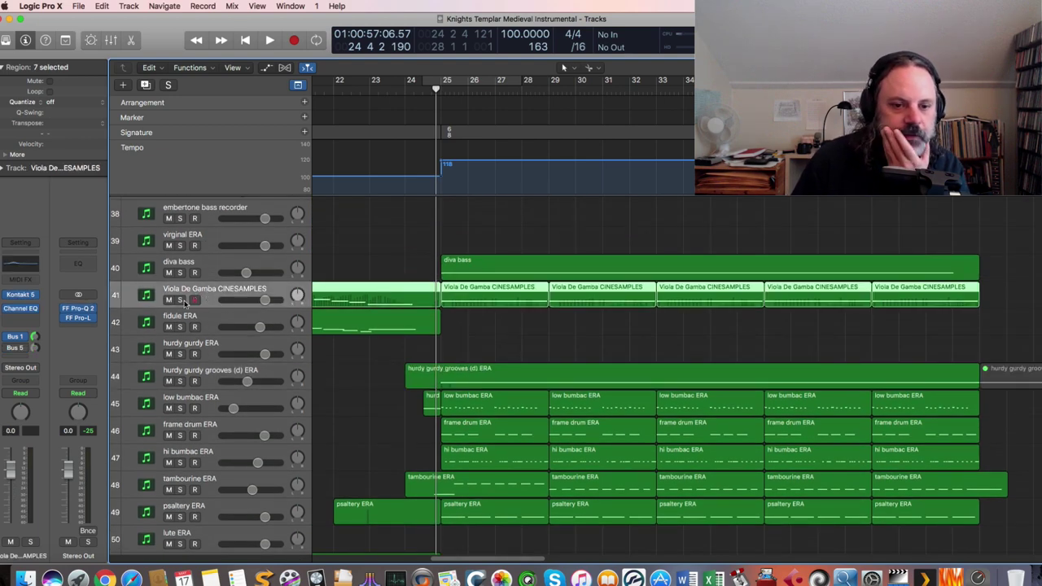
pyautogui.click(180, 300)
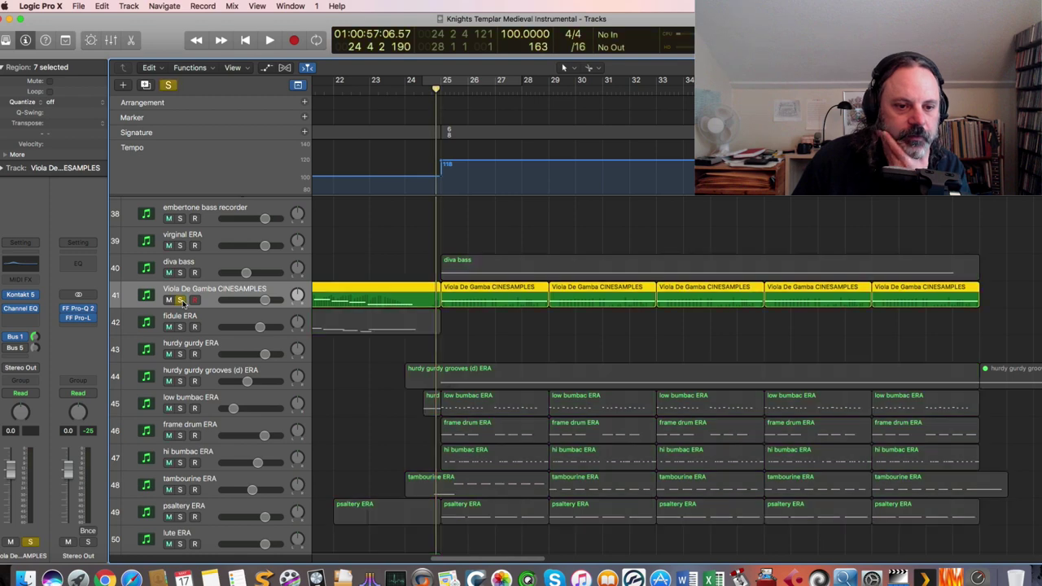
pyautogui.click(23, 265)
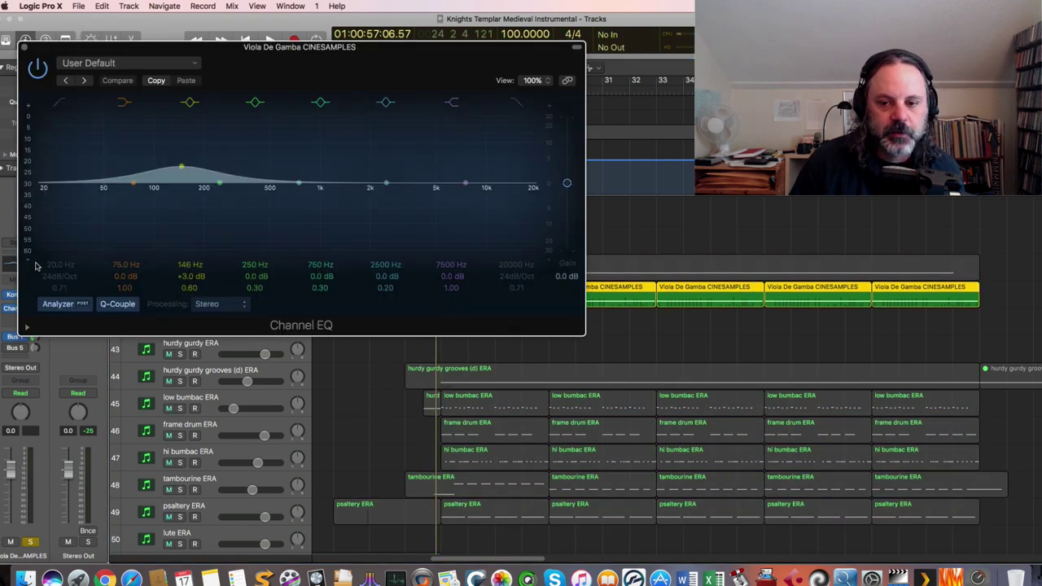
pyautogui.press('space')
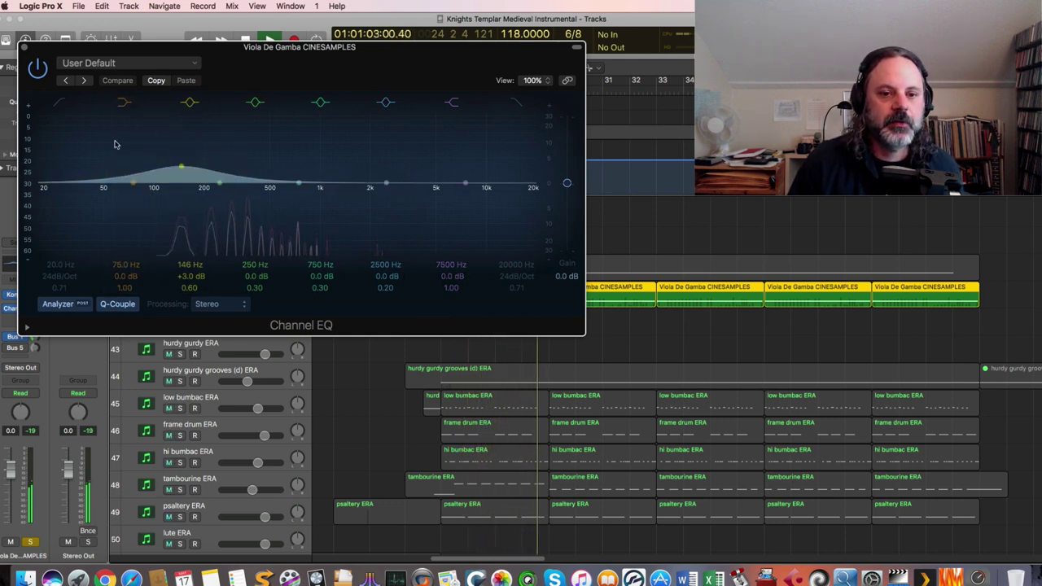
pyautogui.press('space')
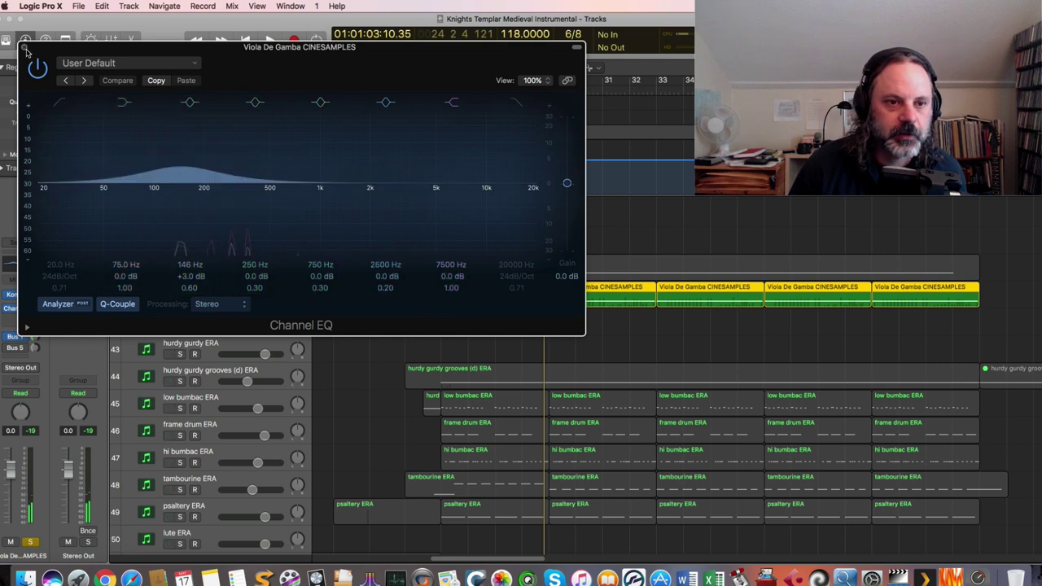
pyautogui.click(26, 48)
# Replay the soloed viola from bar 24 beat 4 and add diva bass to the solo to hear both together
pyautogui.press('space')
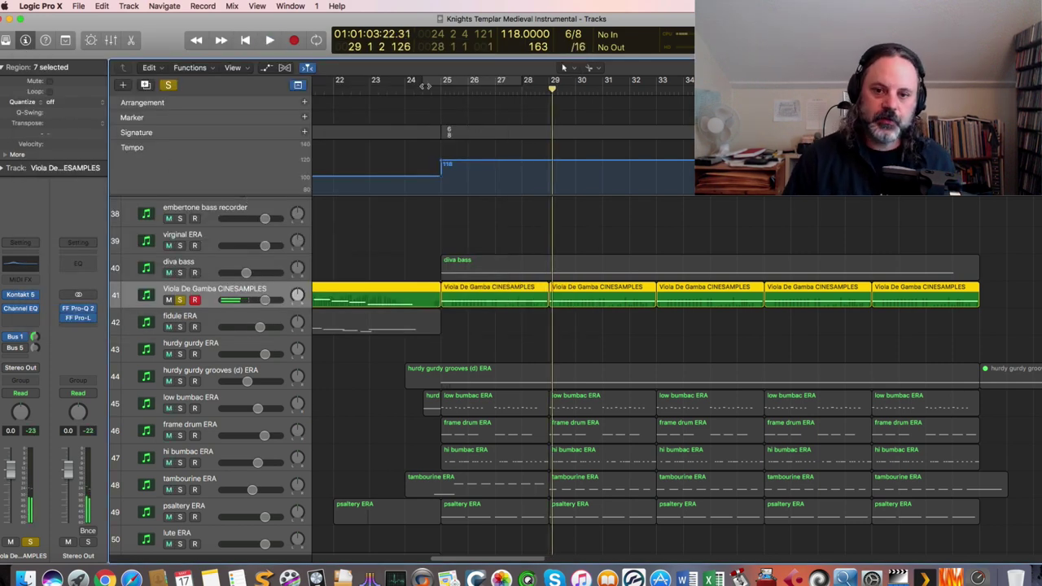
pyautogui.click(429, 88)
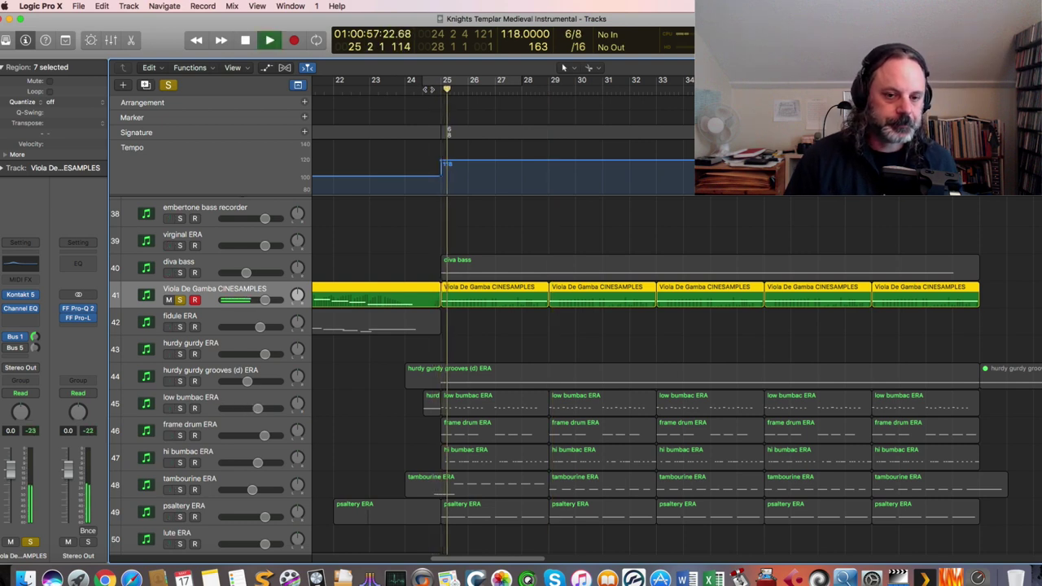
pyautogui.hotkey('ctrl', 's')
pyautogui.press('space')
pyautogui.press('space')
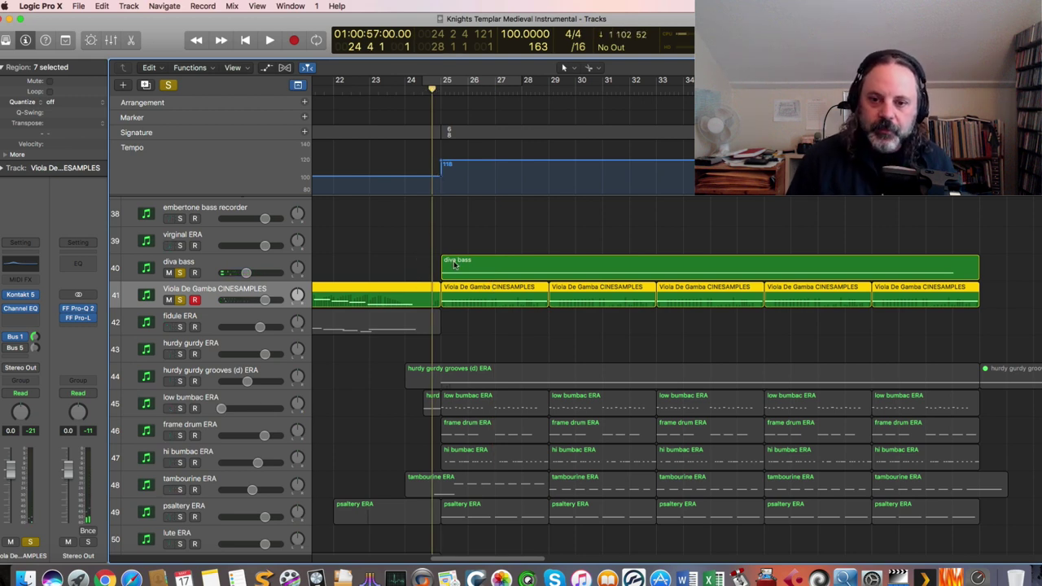
# Add psaltery ERA and hurdy gurdy grooves (d) ERA to the soloed viola and diva bass and audition them into bar 33
pyautogui.click(180, 517)
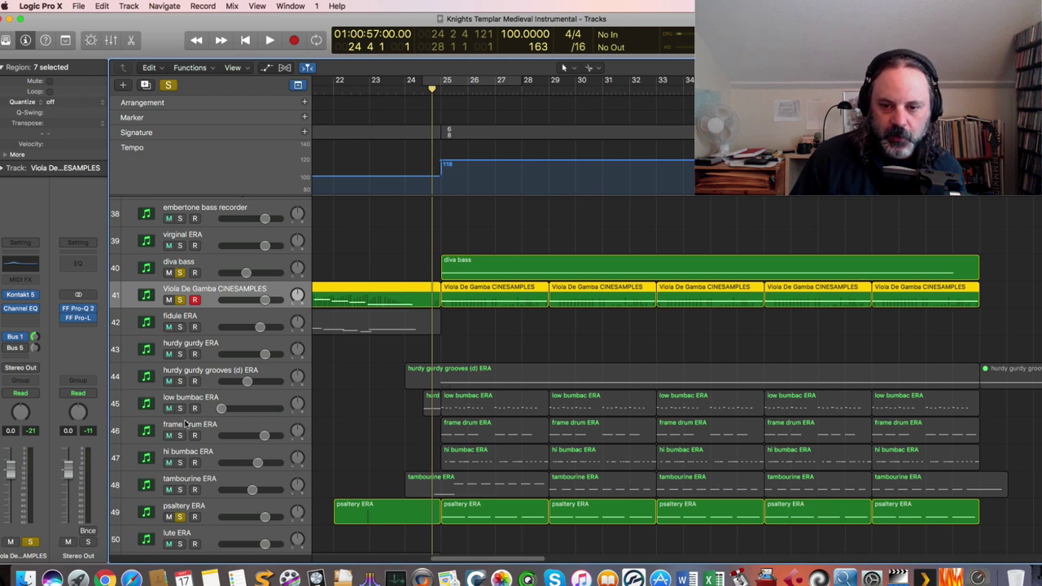
pyautogui.click(180, 381)
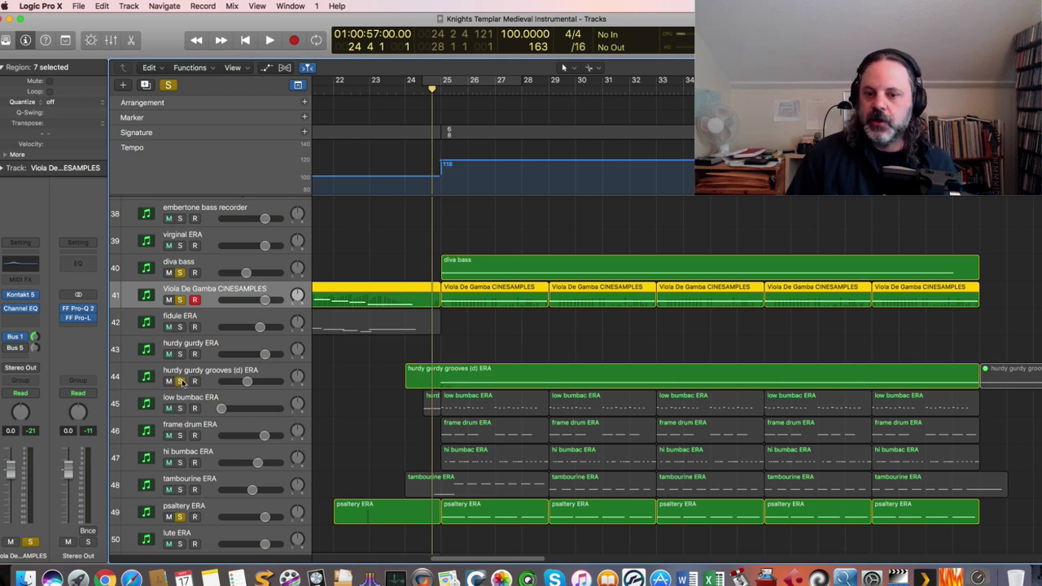
pyautogui.press('space')
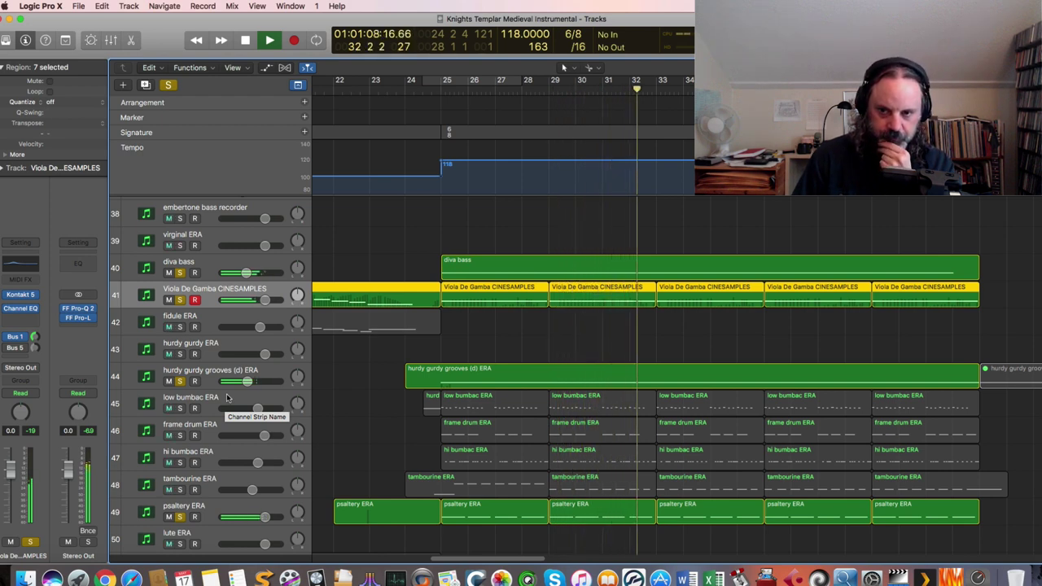
pyautogui.press('space')
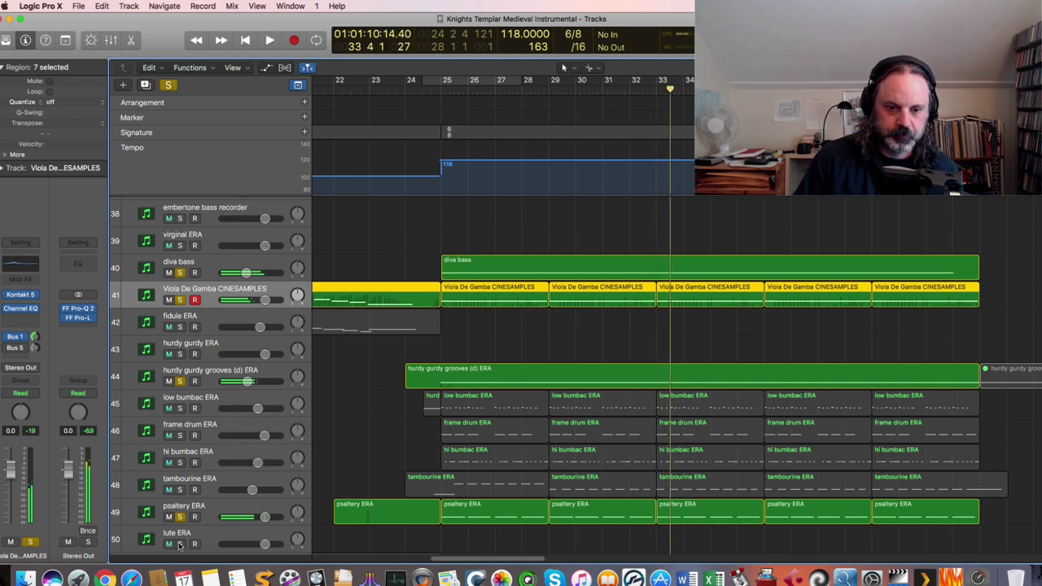
# Turn off the solos on psaltery, hurdy gurdy grooves, viola and diva bass, and return the playhead to bar 24 beat 3
pyautogui.click(180, 517)
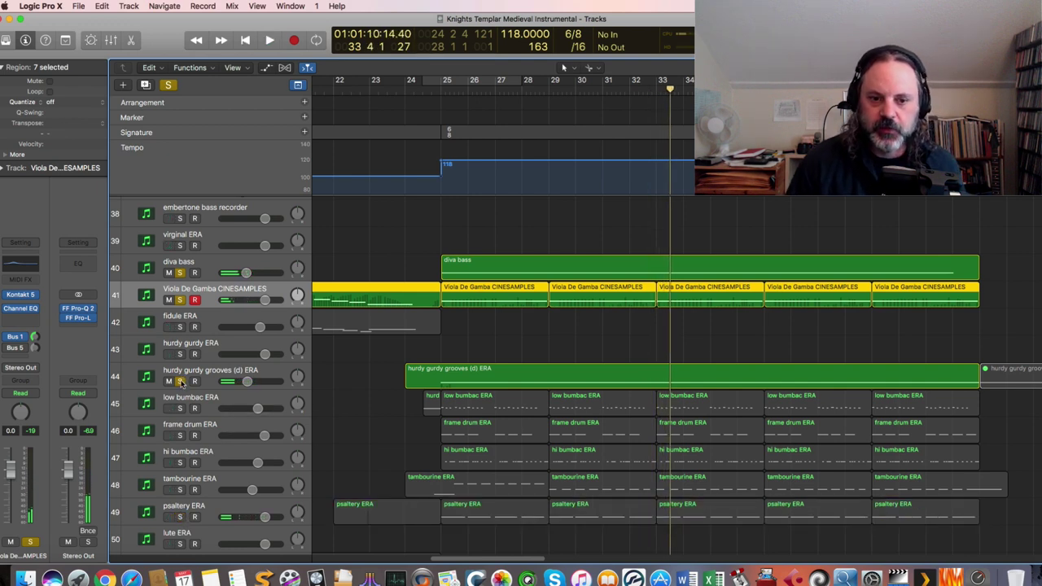
pyautogui.click(181, 381)
pyautogui.click(180, 300)
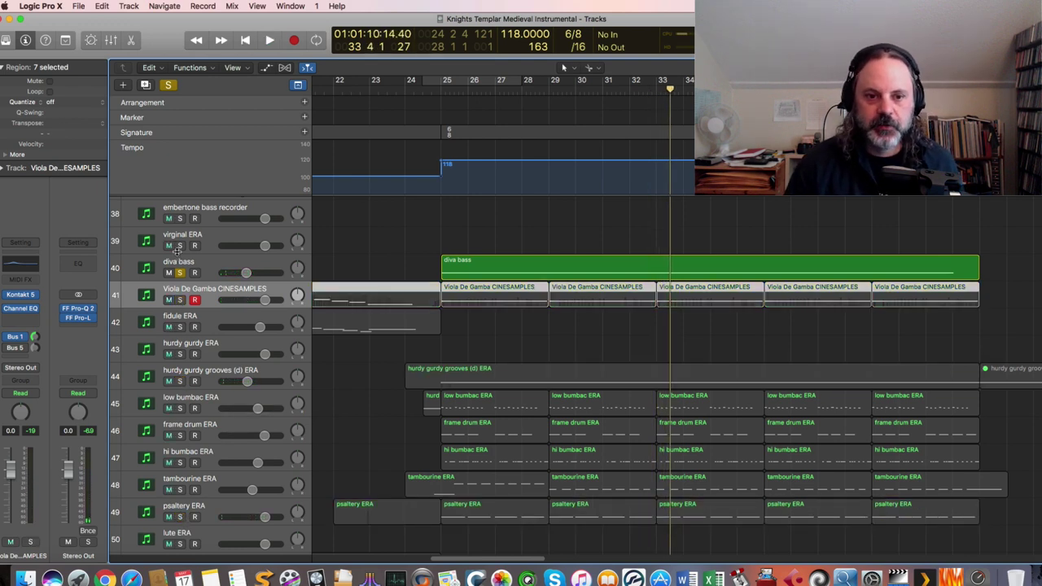
pyautogui.click(180, 273)
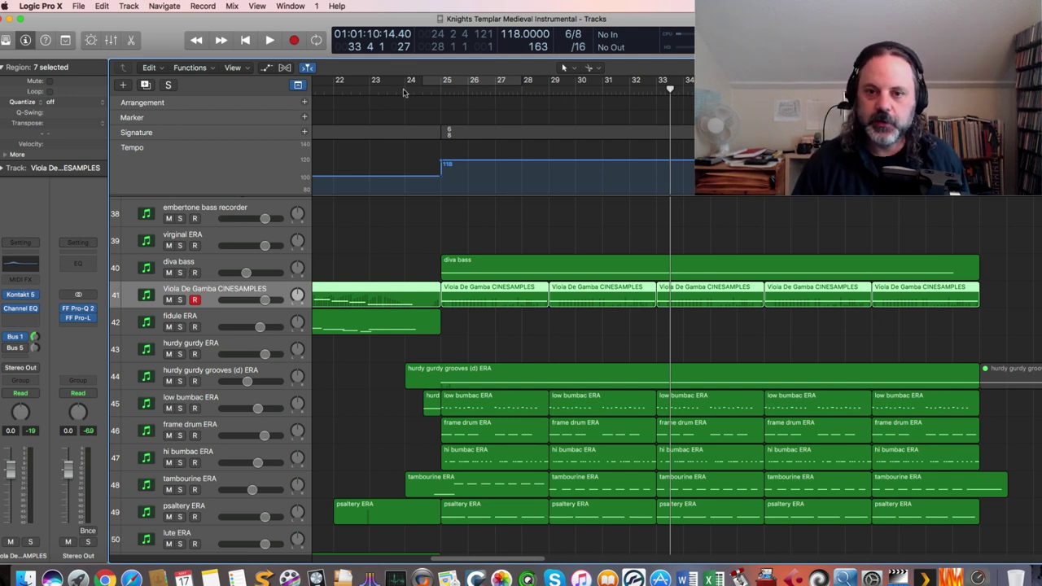
pyautogui.press('space')
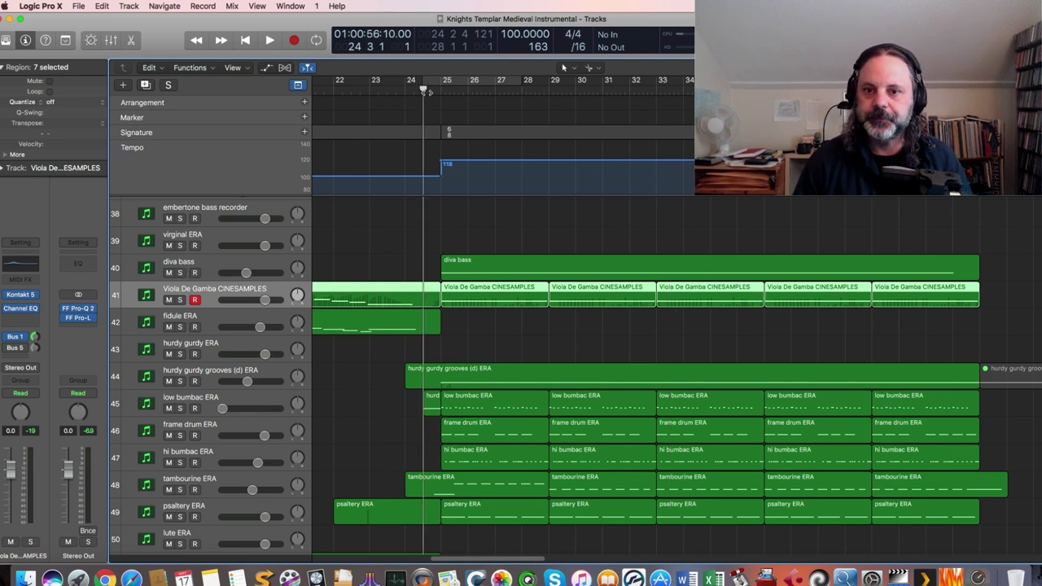